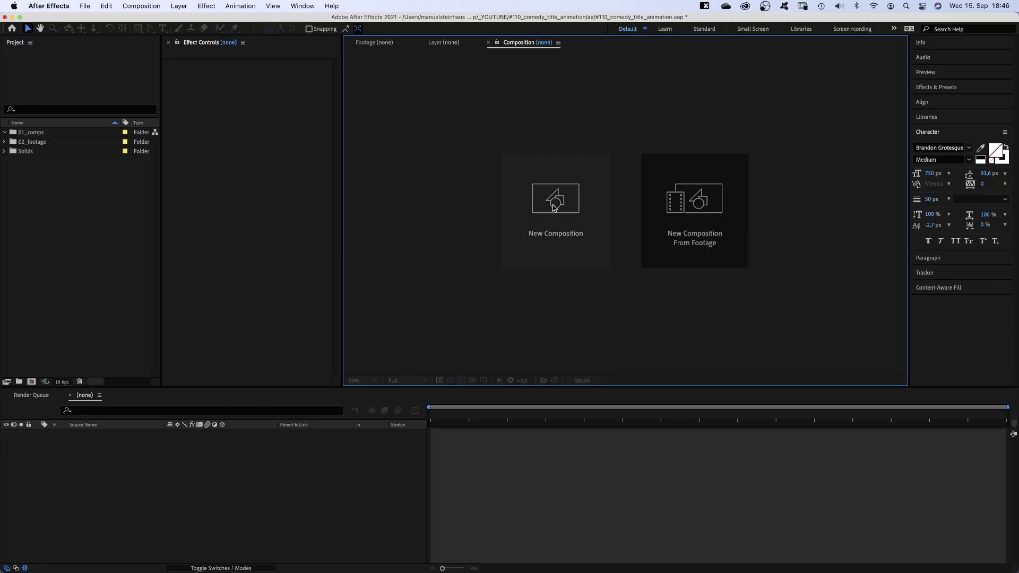
# Create a 700×1000 composition named letter_1
pyautogui.click(555, 207)
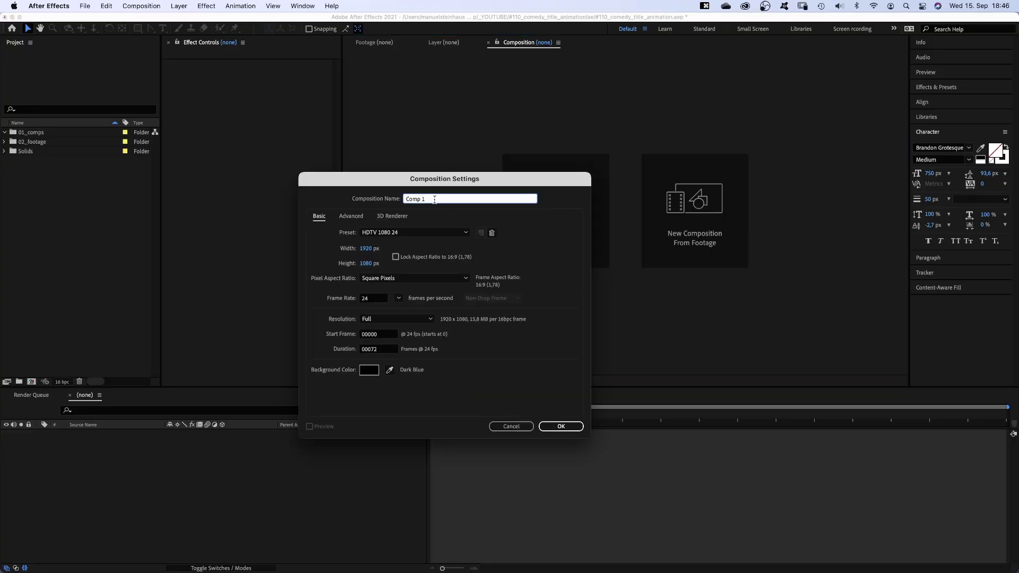
pyautogui.write('letter_1')
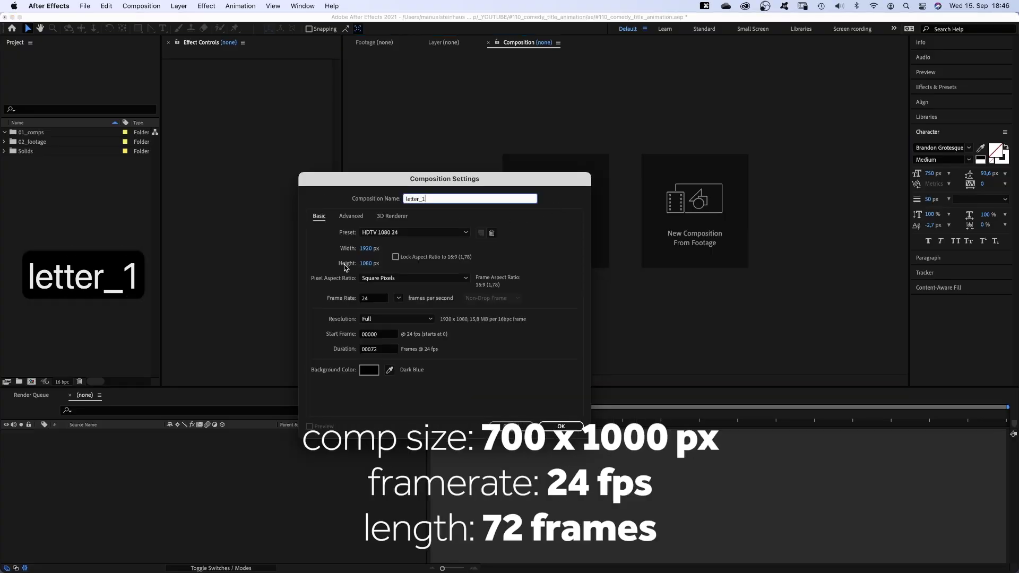
pyautogui.click(366, 249)
pyautogui.write('700')
pyautogui.press('Tab')
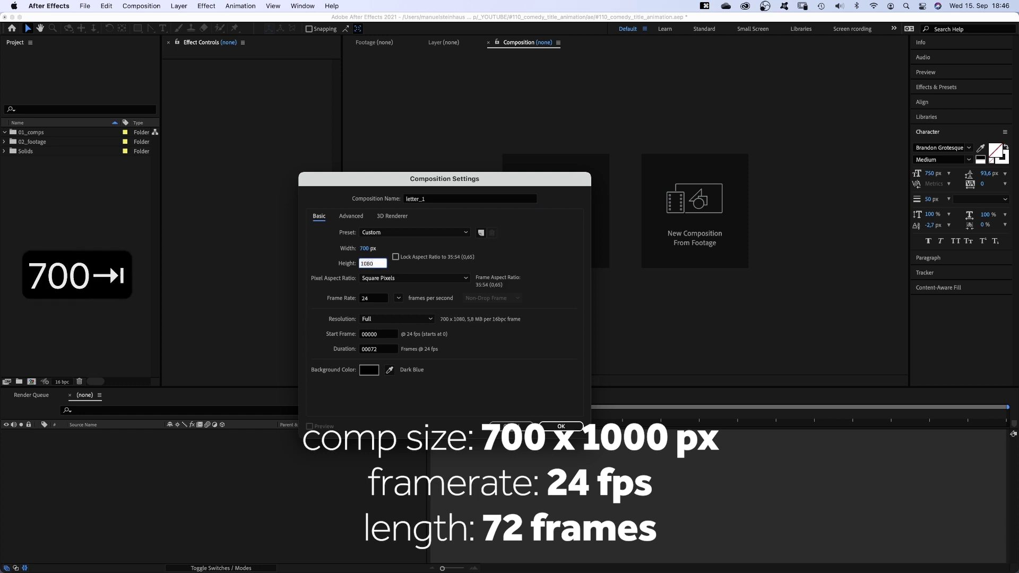
pyautogui.write('1000')
pyautogui.press('Return')
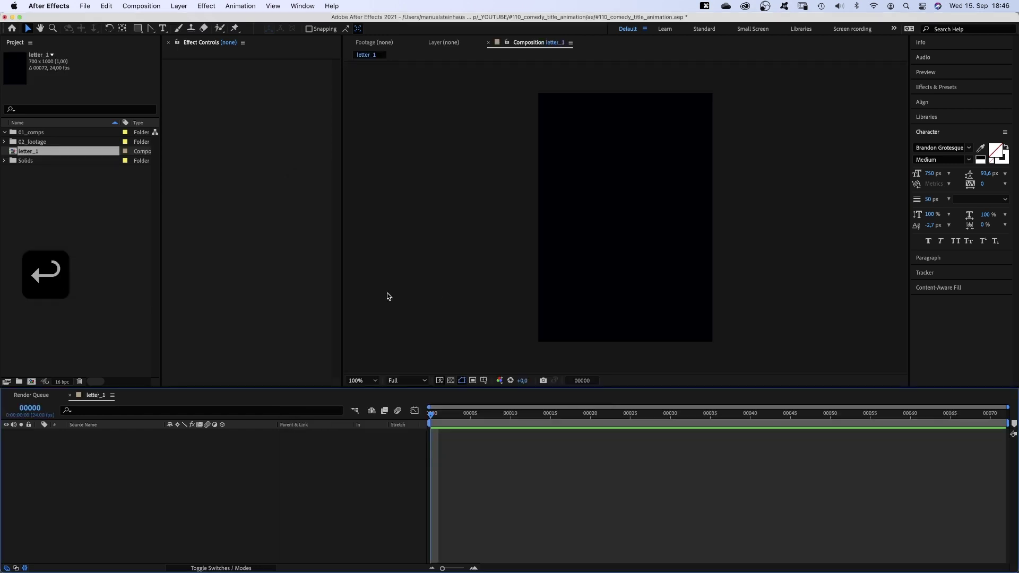
# Move letter_1 into the 01_comps folder and type a letter C in it
pyautogui.moveTo(28, 151); pyautogui.dragTo(32, 132)
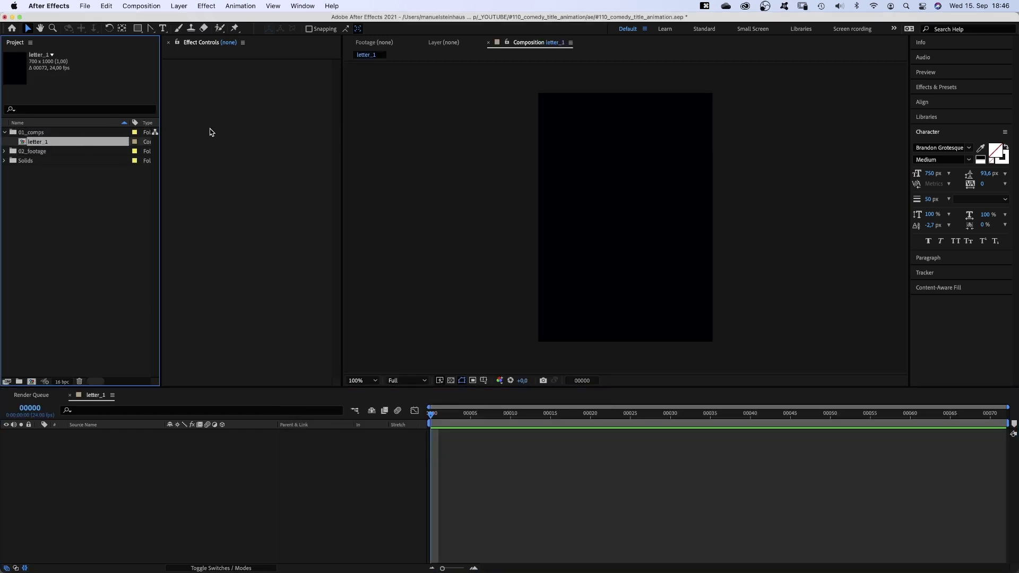
pyautogui.click(162, 28)
pyautogui.click(585, 221)
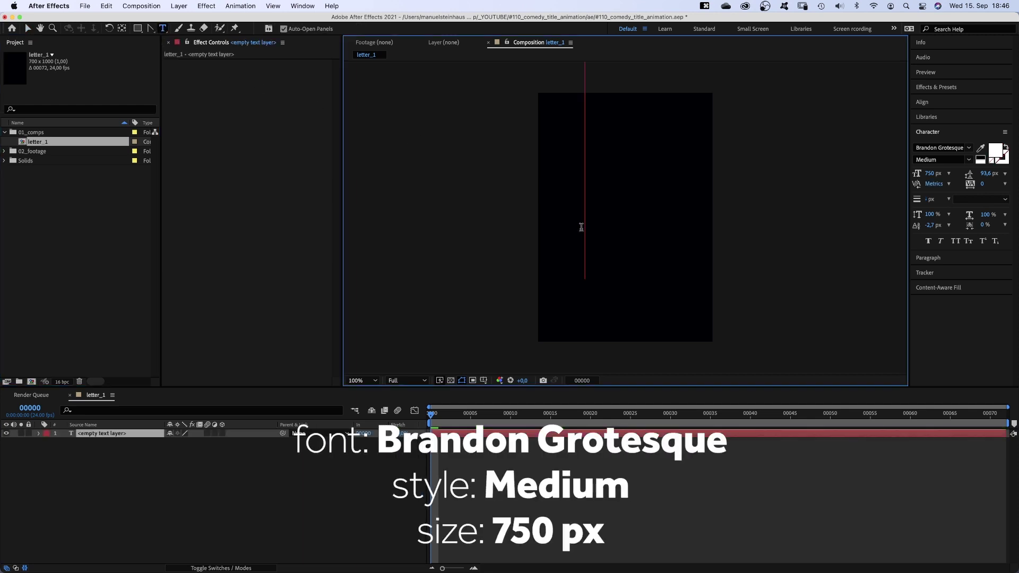
pyautogui.write('C')
pyautogui.click(28, 28)
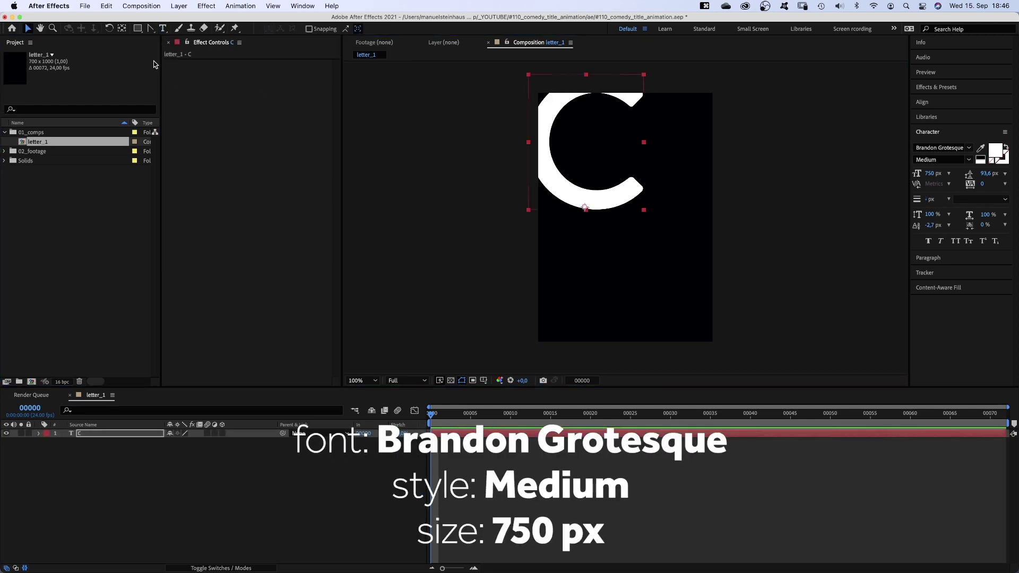
# Centre the C horizontally and vertically in the composition frame
pyautogui.moveTo(563, 189); pyautogui.dragTo(594, 250)
pyautogui.click(950, 257)
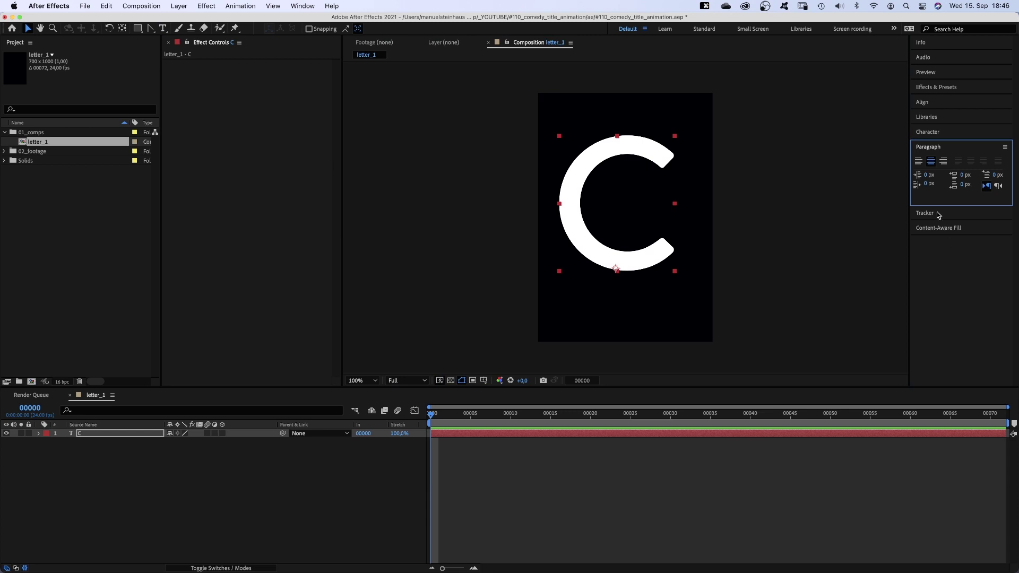
pyautogui.click(939, 105)
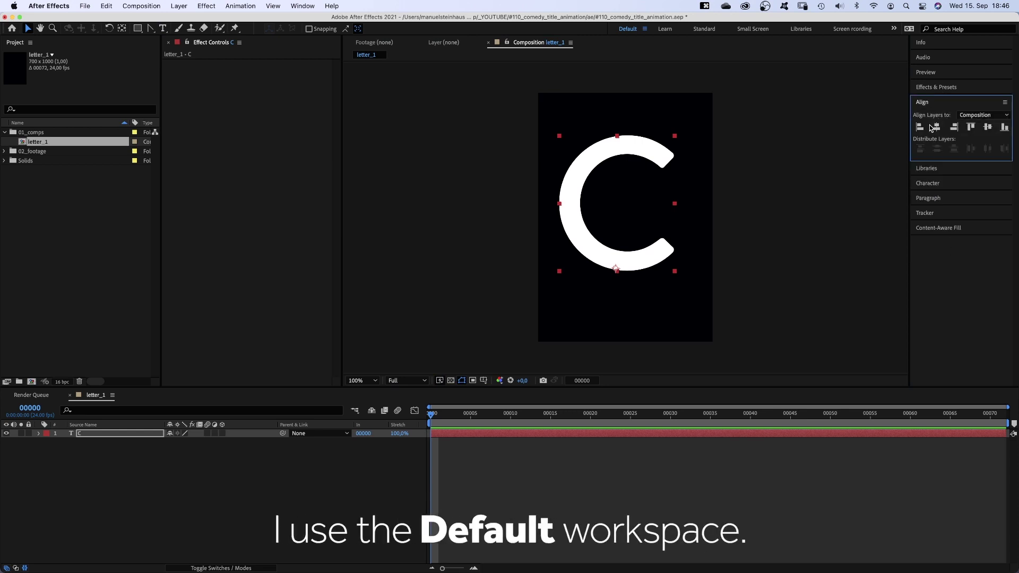
pyautogui.click(933, 127)
pyautogui.click(988, 127)
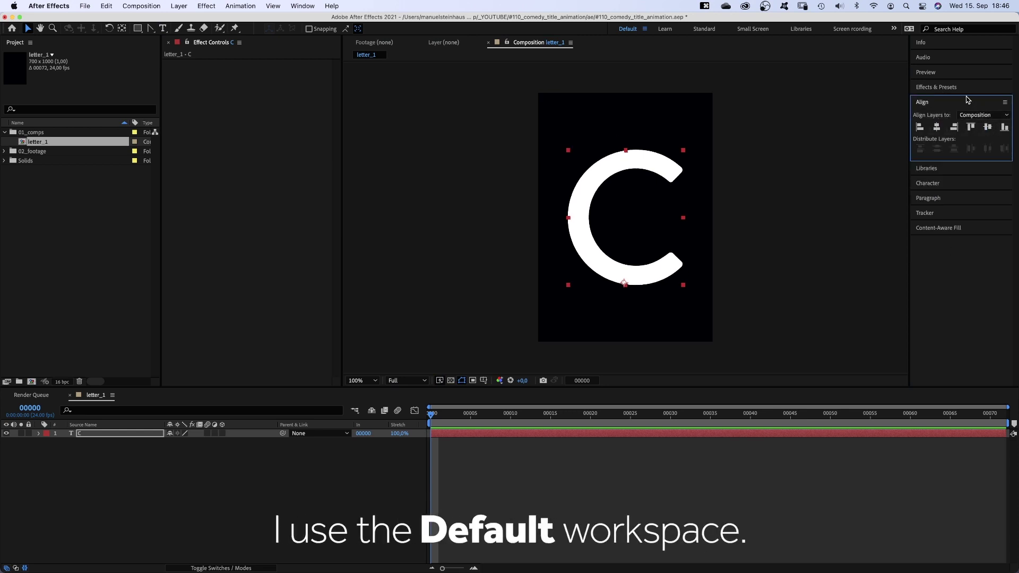
pyautogui.click(941, 88)
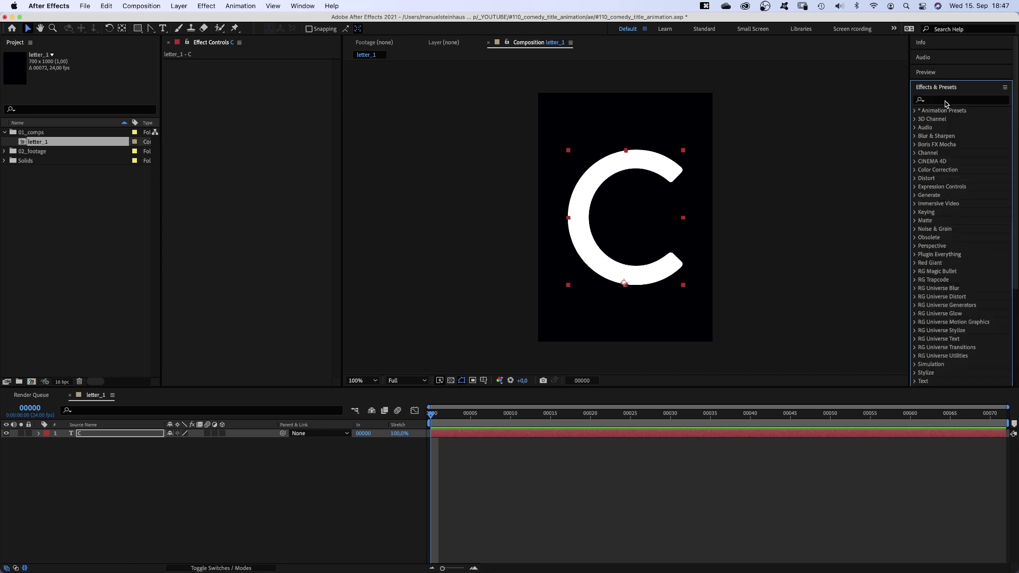
# Apply Gradient Ramp to the C, running from the letter's top to just below it
pyautogui.click(945, 101)
pyautogui.write('gradient')
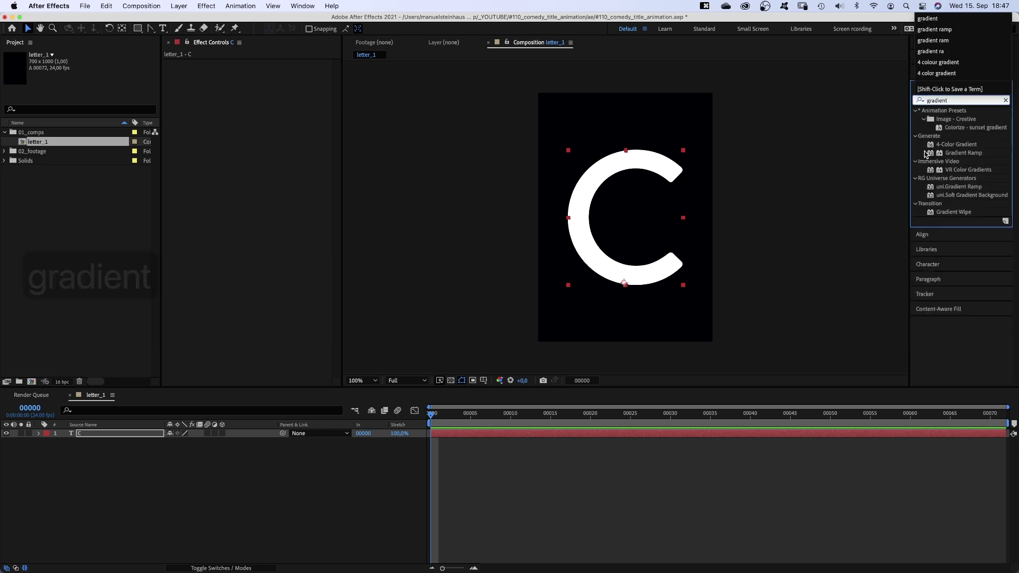
pyautogui.moveTo(930, 155); pyautogui.dragTo(221, 102)
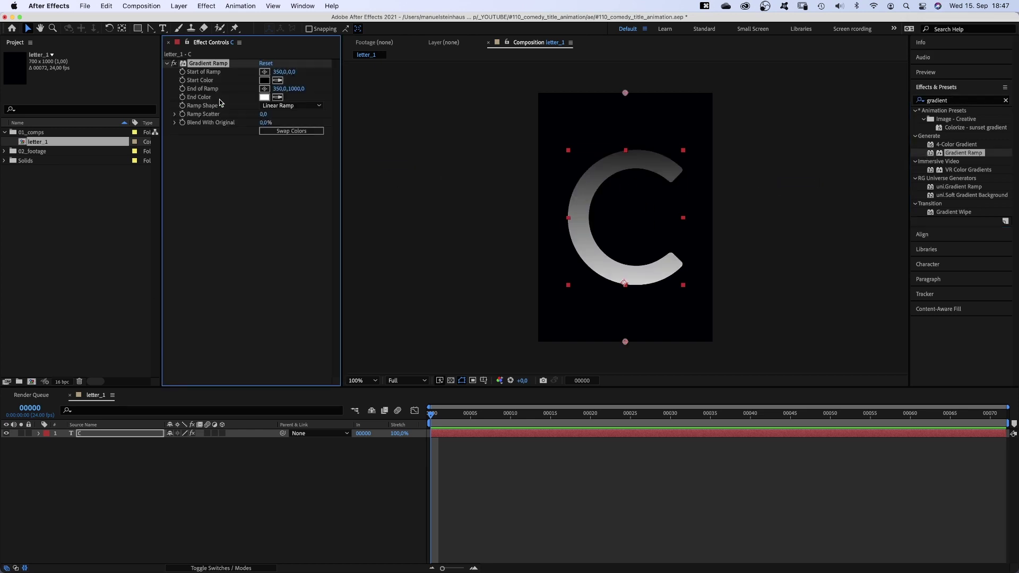
pyautogui.click(268, 72)
pyautogui.click(624, 137)
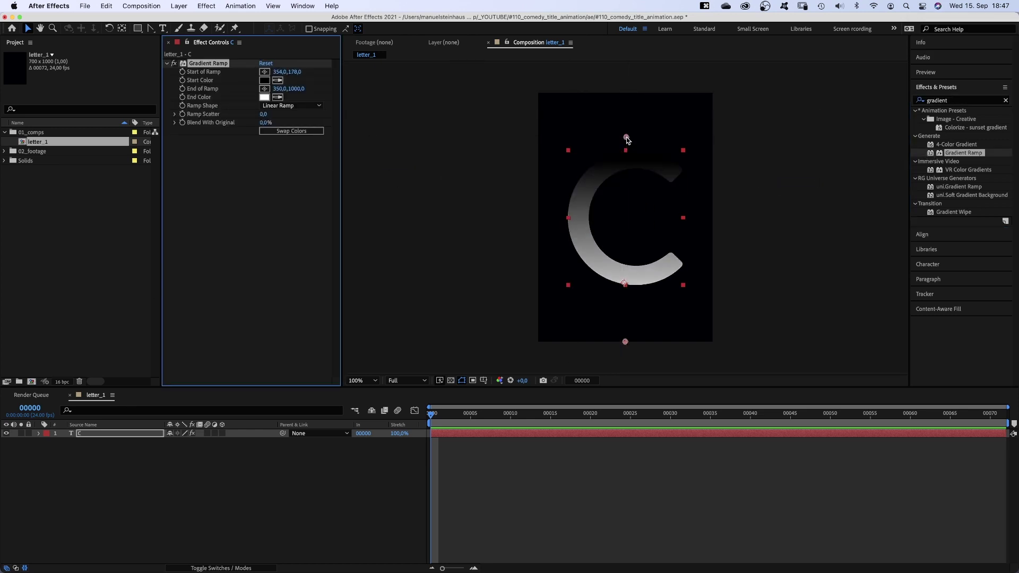
pyautogui.click(627, 299)
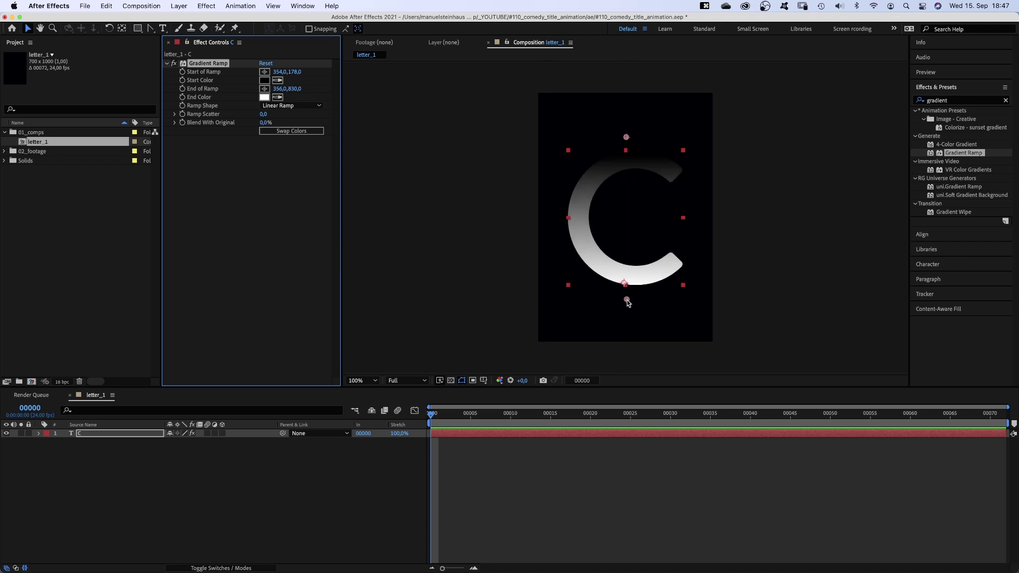
# Set ramp colours to blue 0098FF and navy 000843, with Ramp Scatter 105.8
pyautogui.click(264, 80)
pyautogui.moveTo(301, 277); pyautogui.dragTo(327, 262)
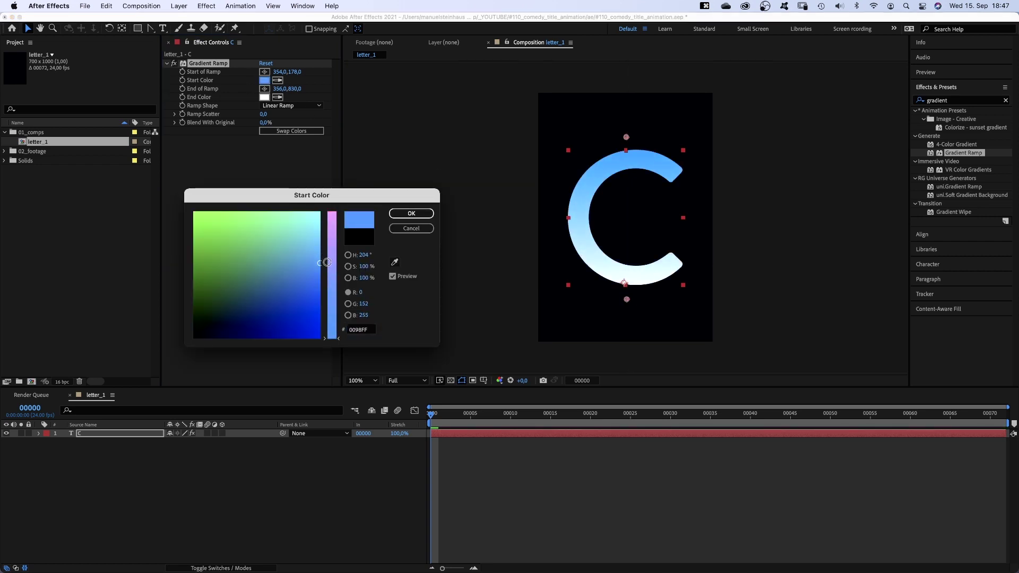
pyautogui.click(400, 214)
pyautogui.click(265, 97)
pyautogui.click(331, 337)
pyautogui.moveTo(298, 275); pyautogui.dragTo(236, 324)
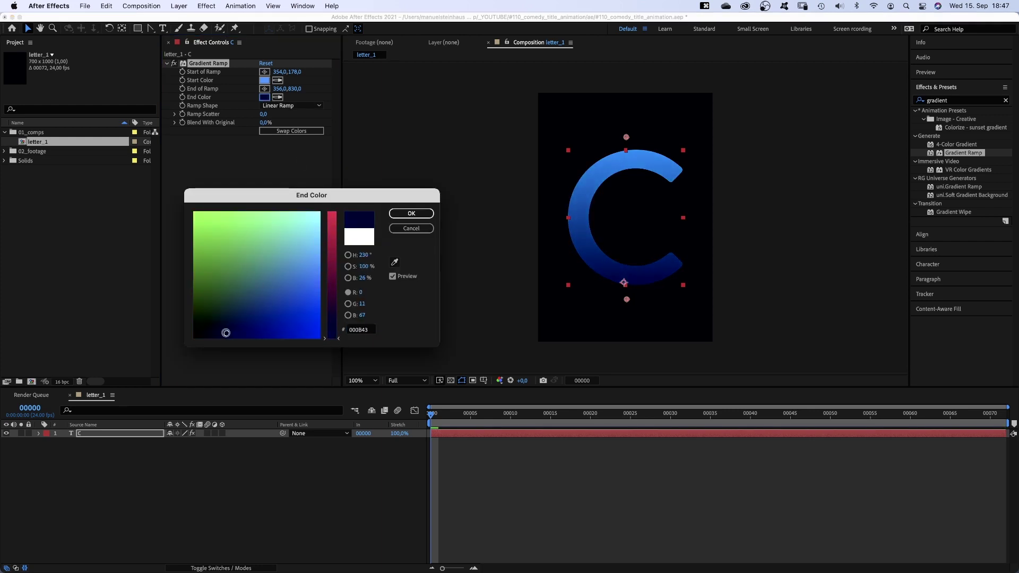
pyautogui.click(391, 213)
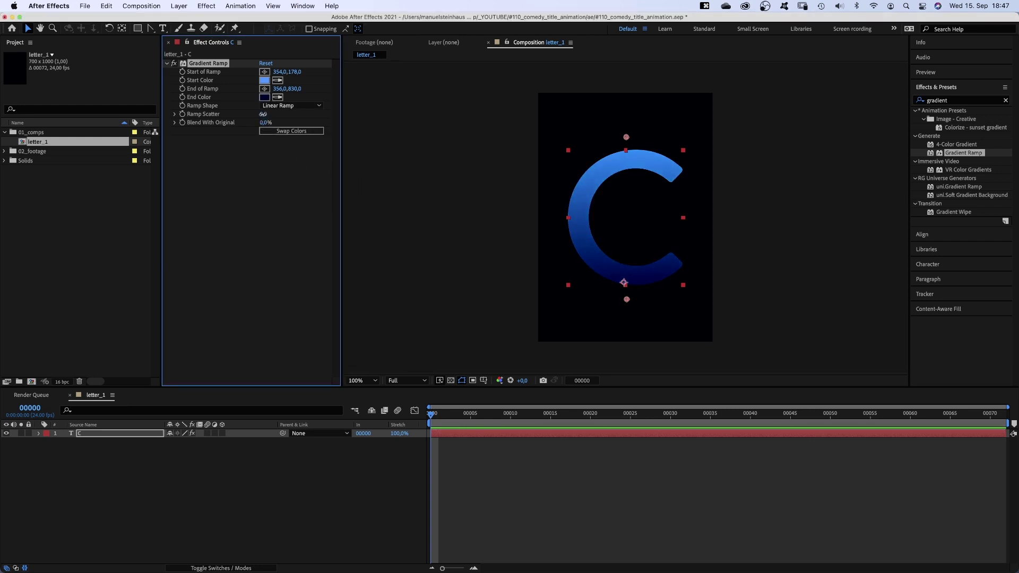
pyautogui.moveTo(263, 114); pyautogui.dragTo(663, 123)
pyautogui.moveTo(796, 119); pyautogui.dragTo(779, 121)
# Duplicate the C layer and turn the copy into a 50 px outline stroke
pyautogui.click(101, 432)
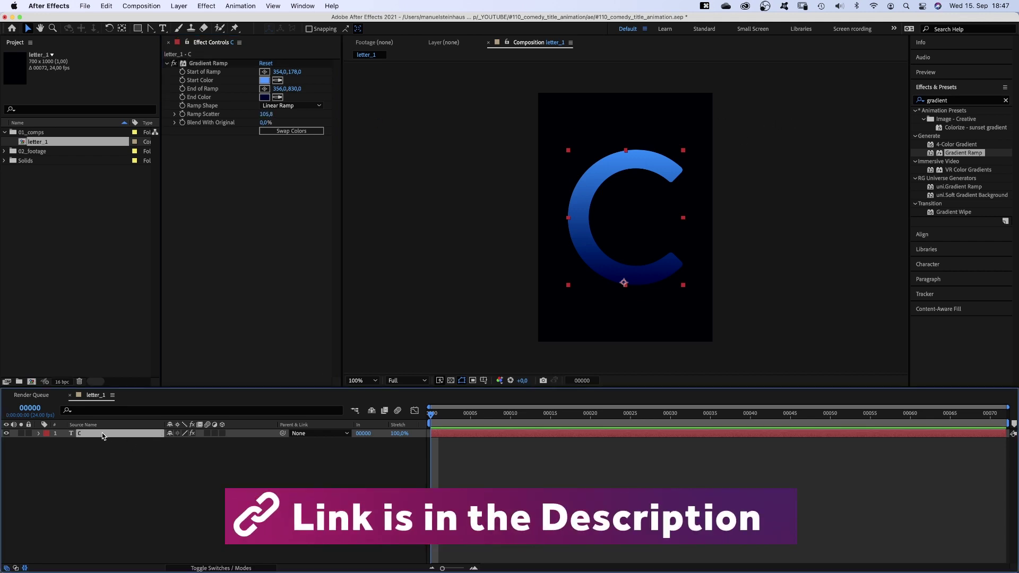
pyautogui.press('super+d')
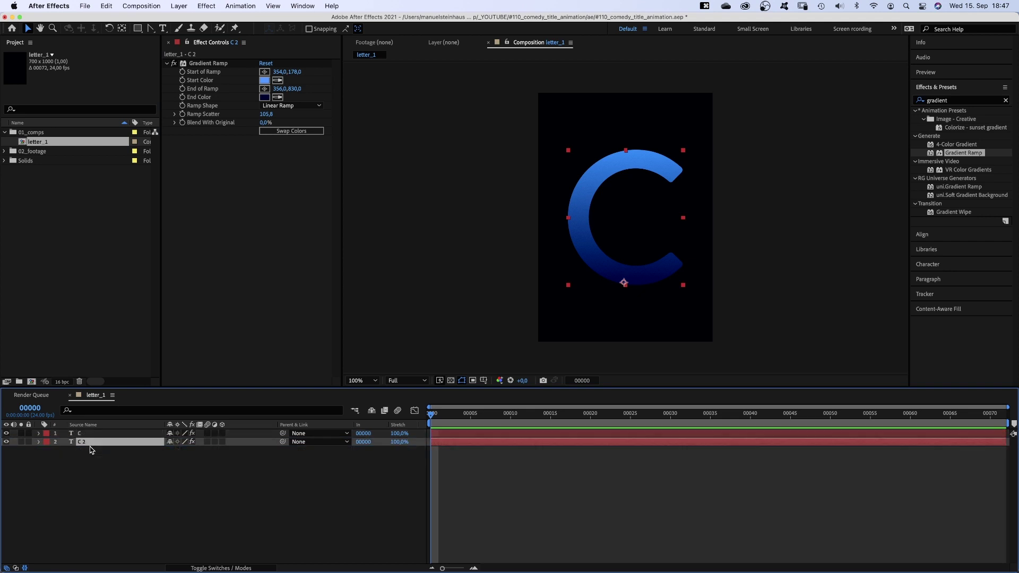
pyautogui.click(937, 263)
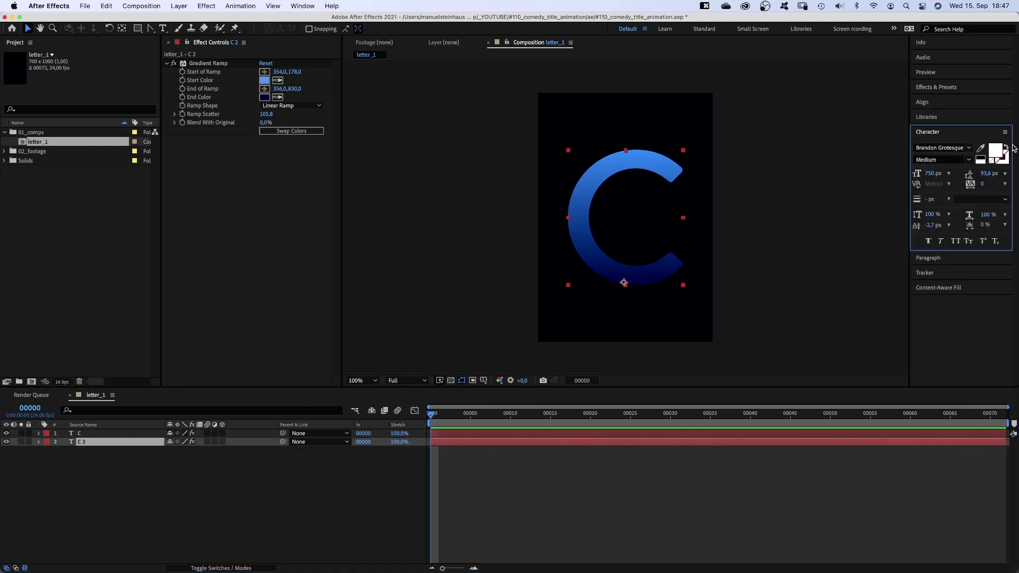
pyautogui.click(1006, 148)
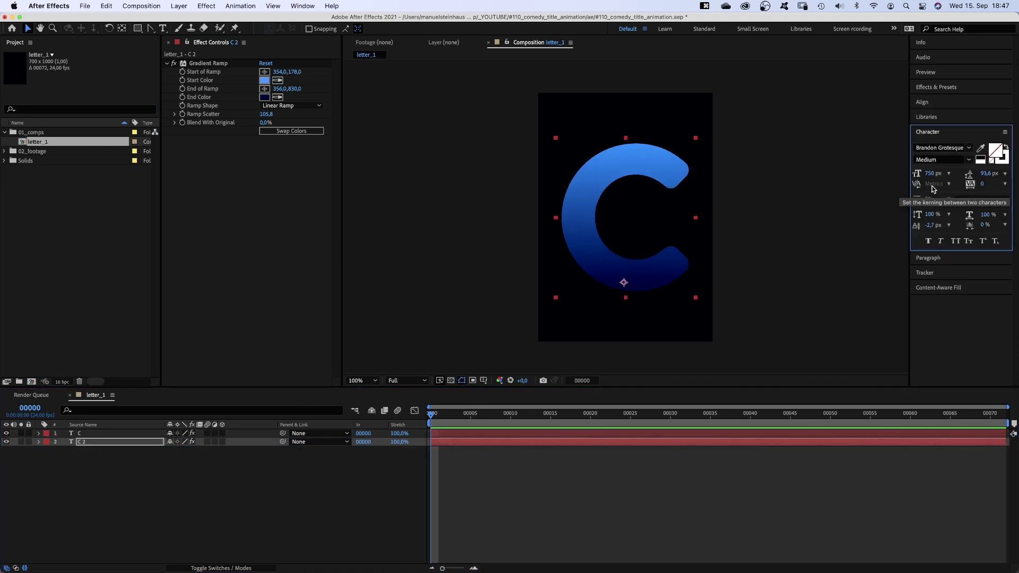
pyautogui.click(933, 198)
pyautogui.write('50')
pyautogui.press('Return')
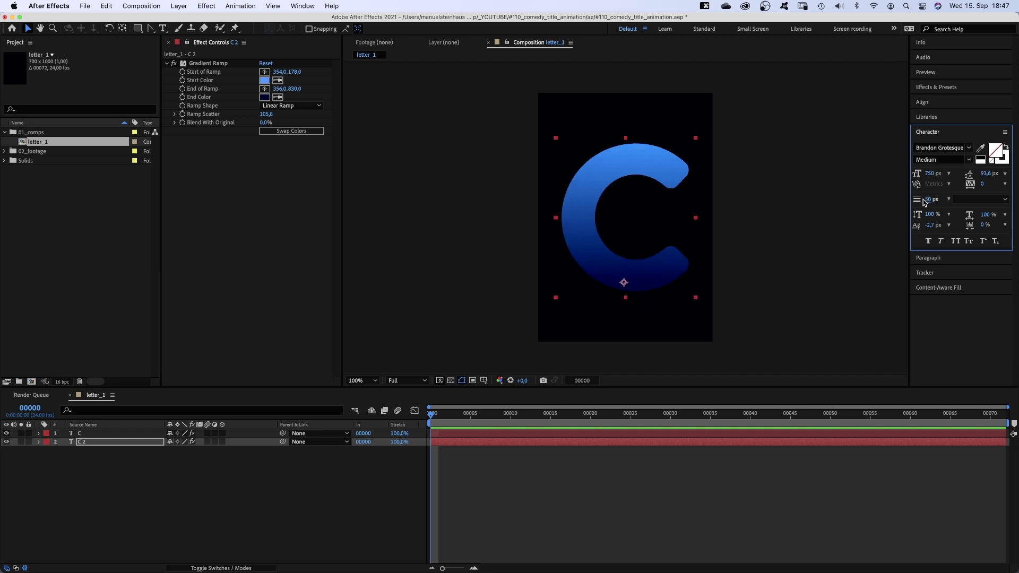
# Recolour the C 2 gradient from golden orange to hot pink FF1B89
pyautogui.click(264, 80)
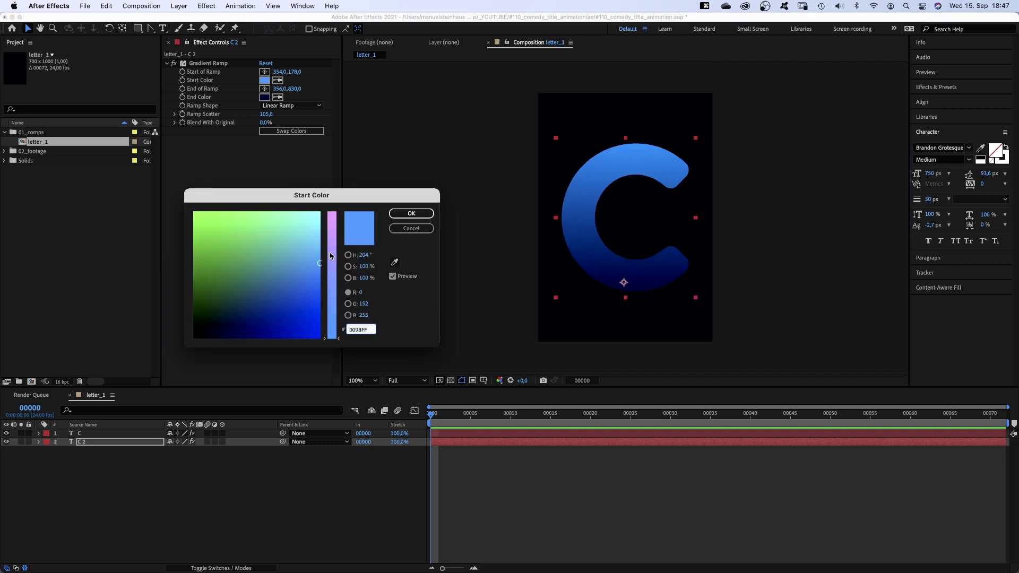
pyautogui.moveTo(329, 255); pyautogui.dragTo(321, 197)
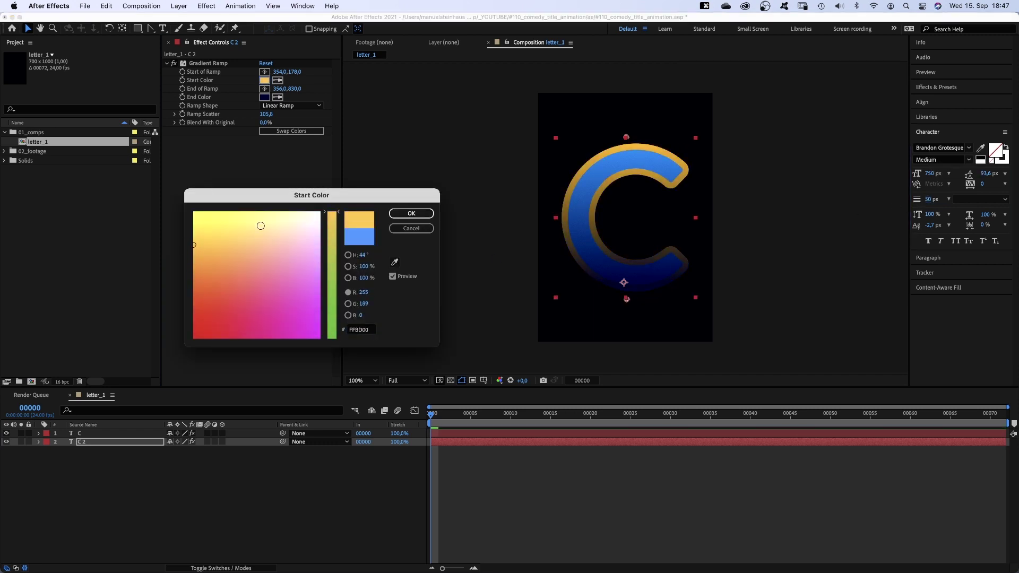
pyautogui.click(399, 213)
pyautogui.click(264, 97)
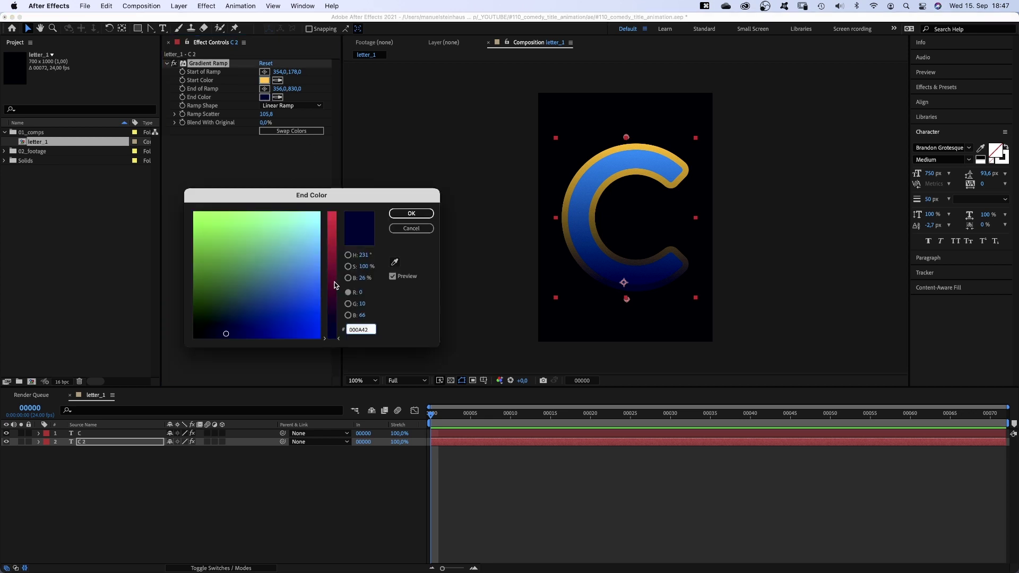
pyautogui.moveTo(333, 282); pyautogui.dragTo(331, 212)
pyautogui.moveTo(298, 244); pyautogui.dragTo(252, 311)
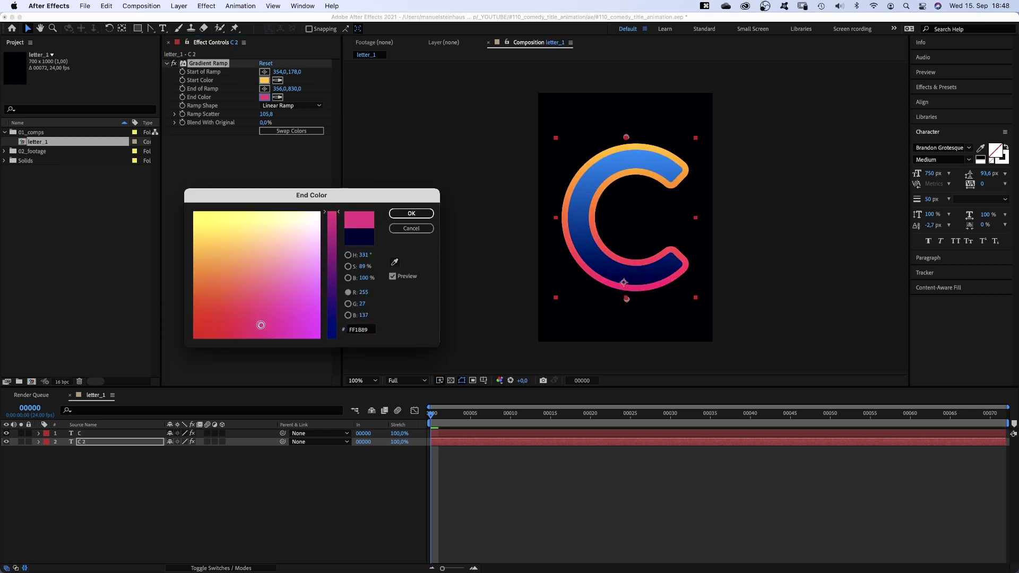
pyautogui.click(411, 213)
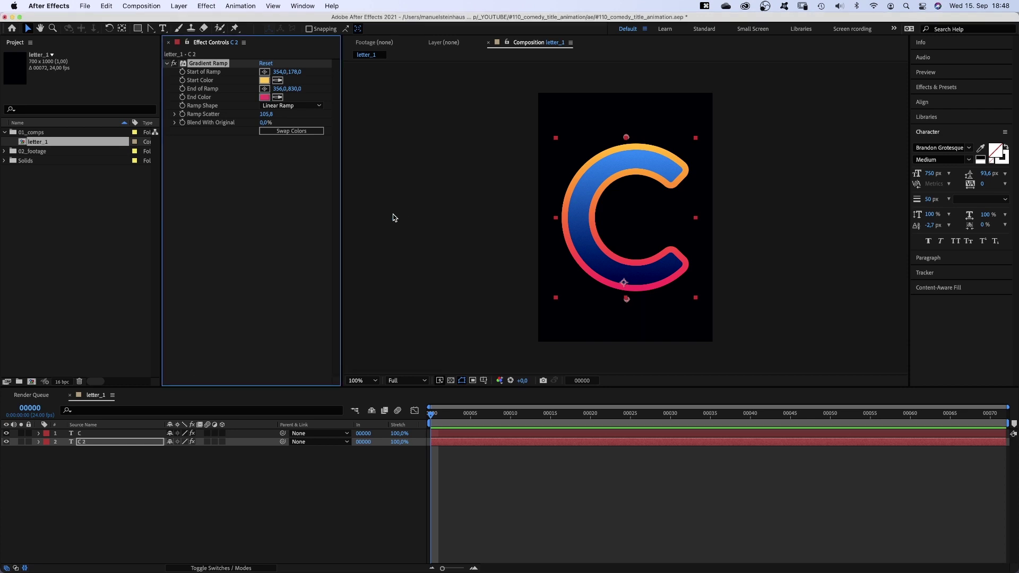
# Pick-whip C 2's Source Text to layer C's Source Text, then collapse both layers
pyautogui.click(38, 441)
pyautogui.click(47, 450)
pyautogui.click(39, 433)
pyautogui.click(47, 442)
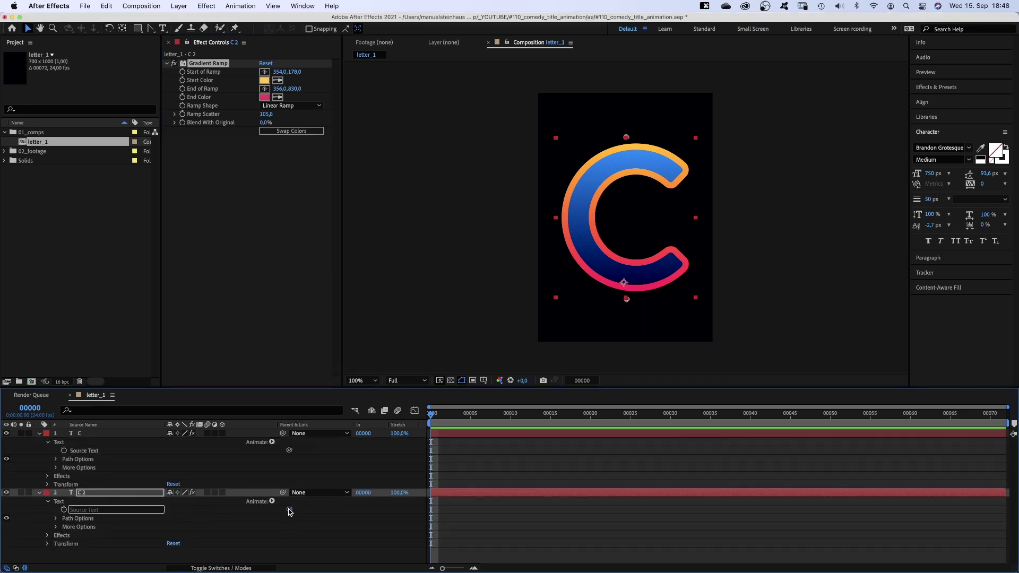
pyautogui.moveTo(289, 510); pyautogui.dragTo(95, 452)
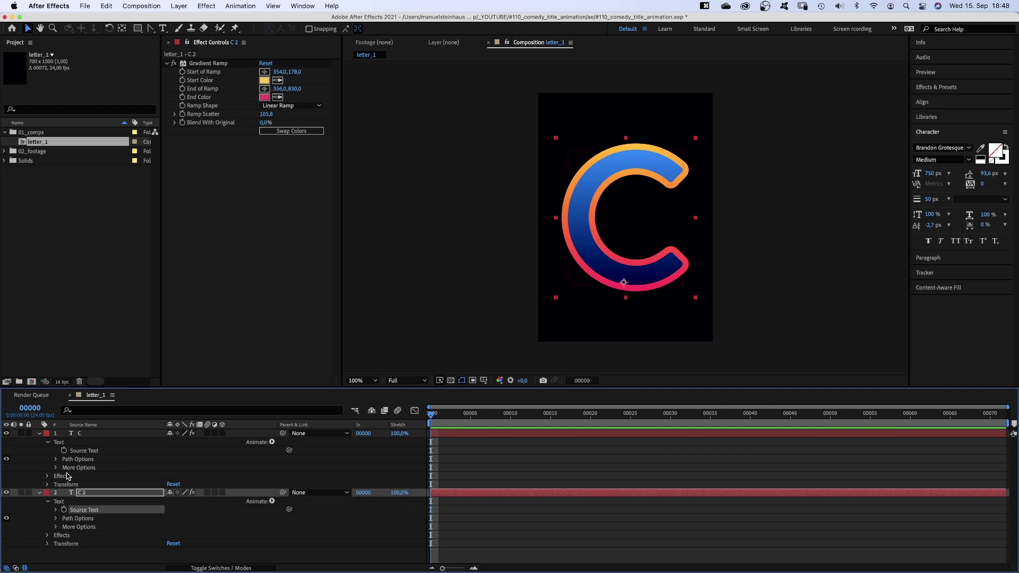
pyautogui.click(39, 493)
pyautogui.click(40, 433)
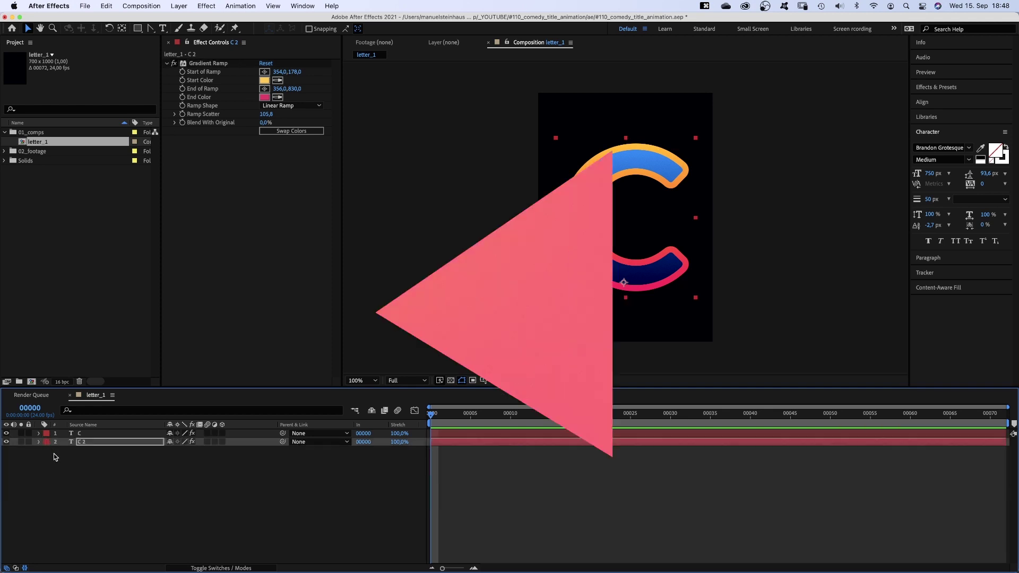
# Give C 2 a Bevel and Emboss of size 10 with a dark purple 3B1358 shadow
pyautogui.rightClick(85, 441)
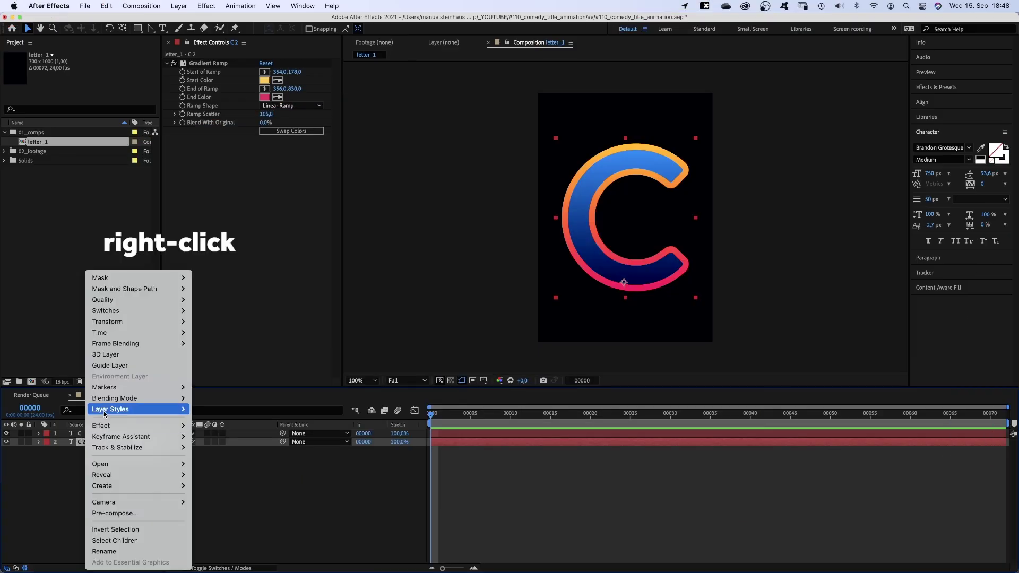
pyautogui.moveTo(109, 409)
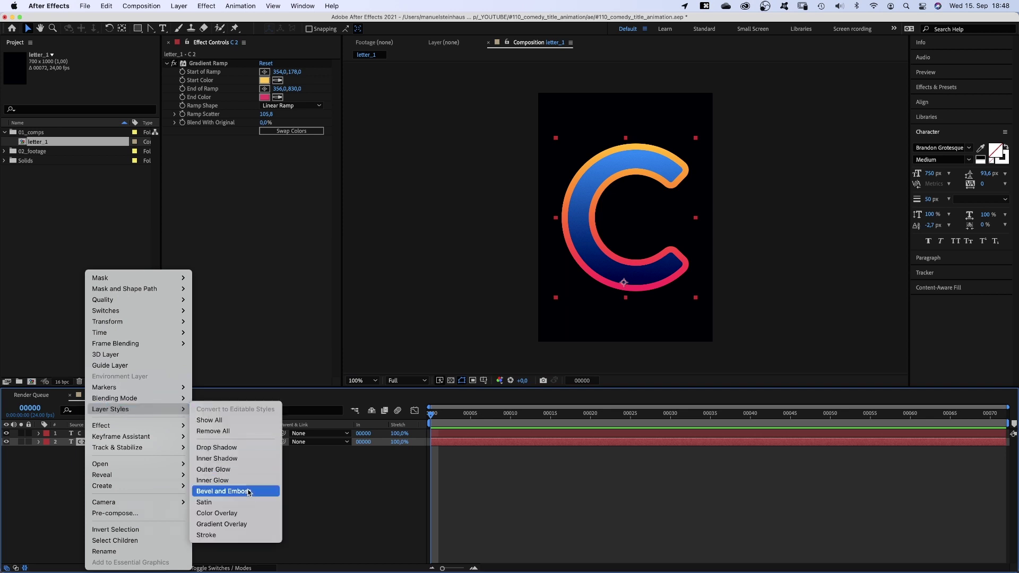
pyautogui.click(250, 491)
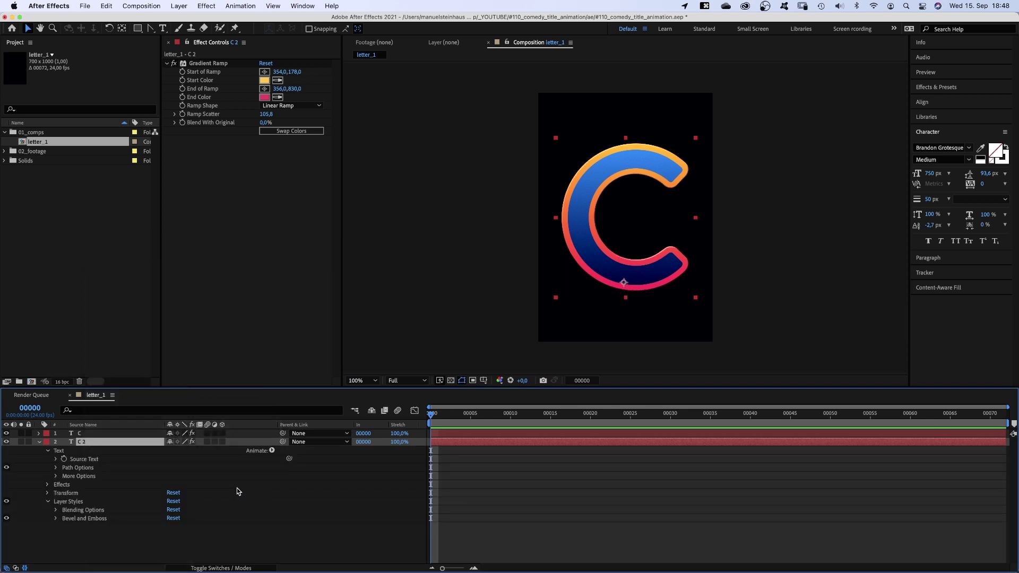
pyautogui.click(55, 519)
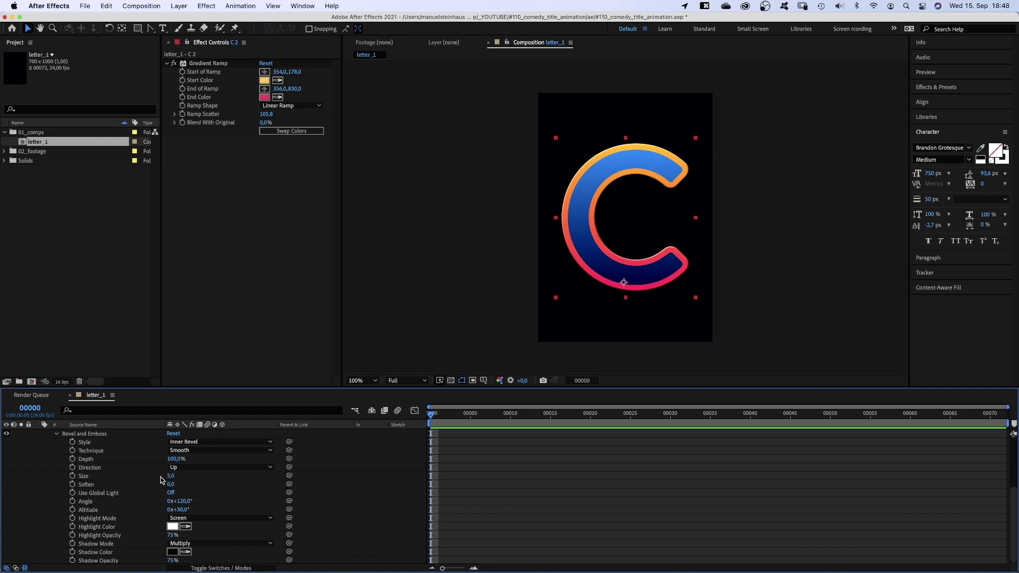
pyautogui.write('10')
pyautogui.press('Return')
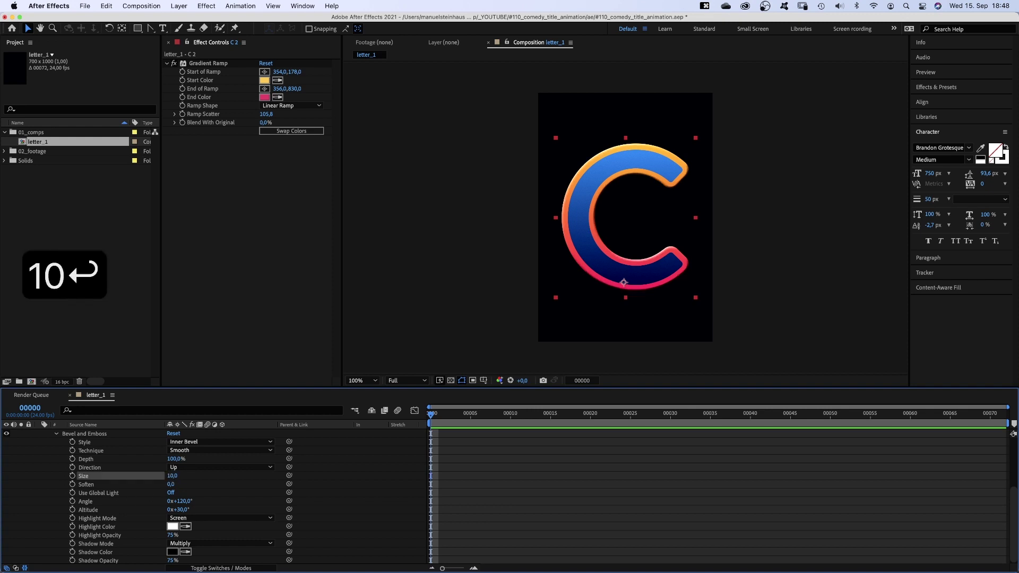
pyautogui.click(172, 552)
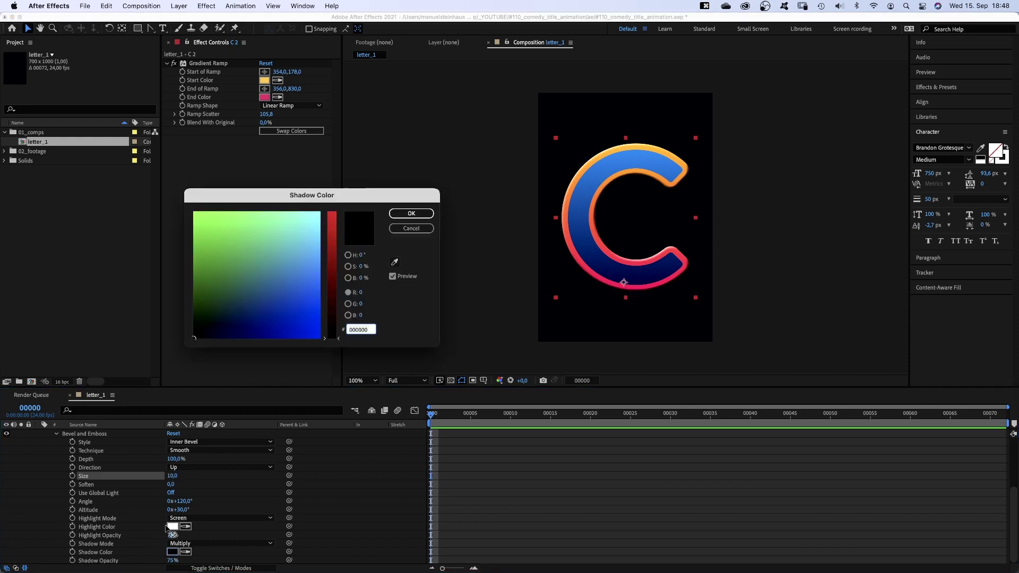
pyautogui.moveTo(334, 267); pyautogui.dragTo(333, 310)
pyautogui.moveTo(278, 293); pyautogui.dragTo(238, 329)
pyautogui.click(411, 213)
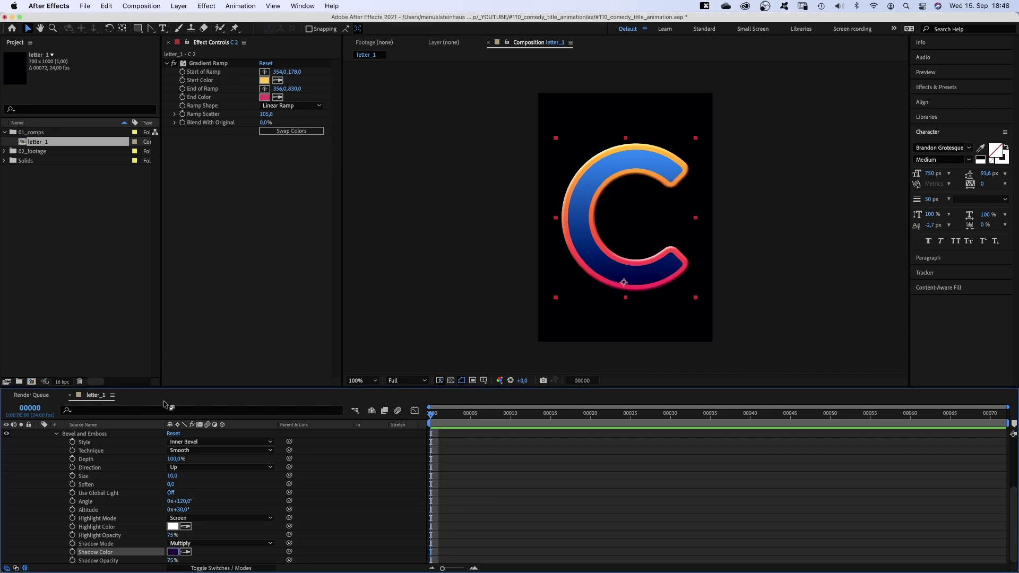
pyautogui.click(57, 434)
# Add Bevel and Emboss to layer C: direction Down, size 6, soften 10, angle about 105°
pyautogui.click(79, 433)
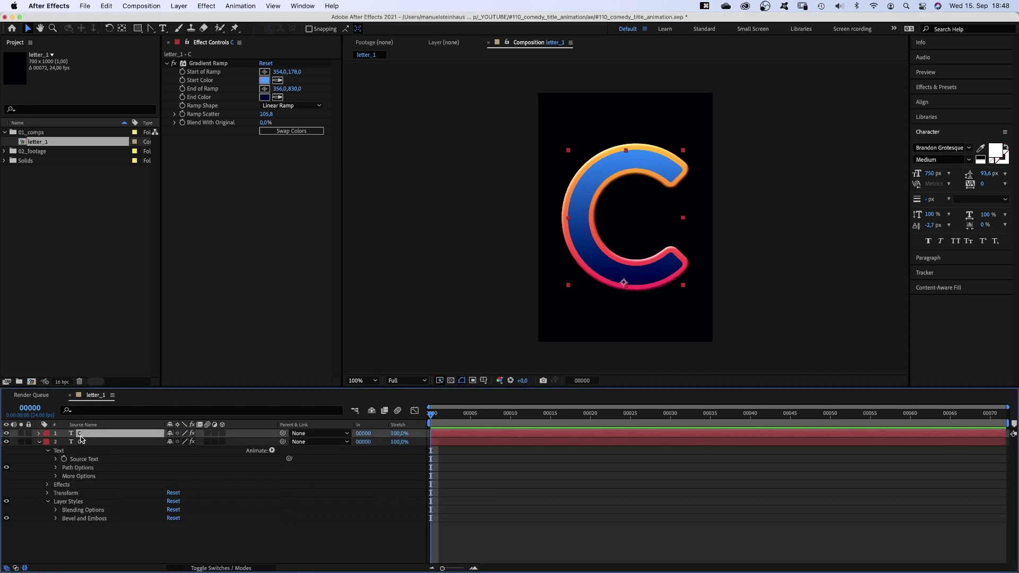
pyautogui.rightClick(80, 434)
pyautogui.moveTo(101, 414)
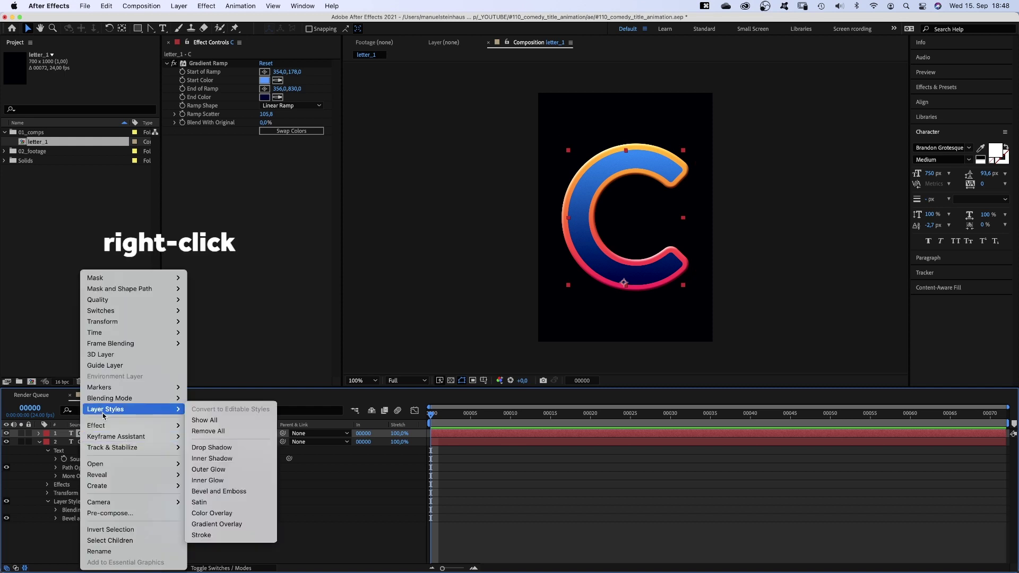
pyautogui.click(239, 490)
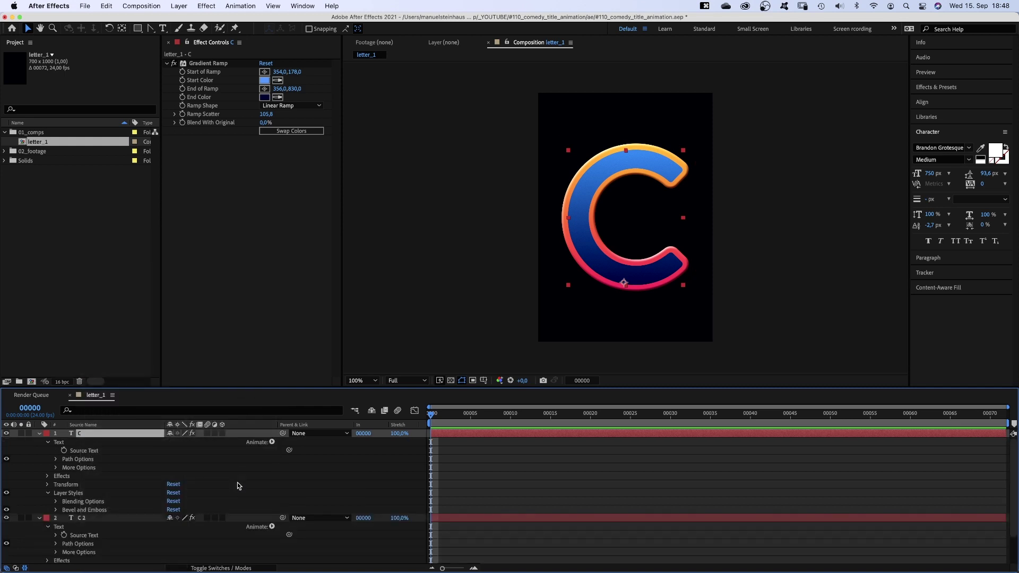
pyautogui.click(55, 509)
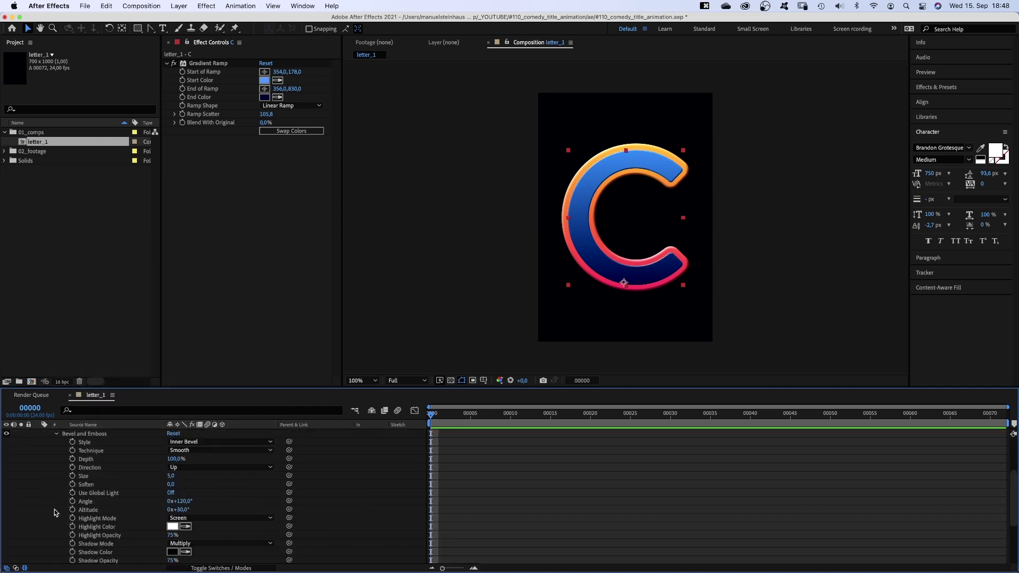
pyautogui.click(187, 468)
pyautogui.click(194, 490)
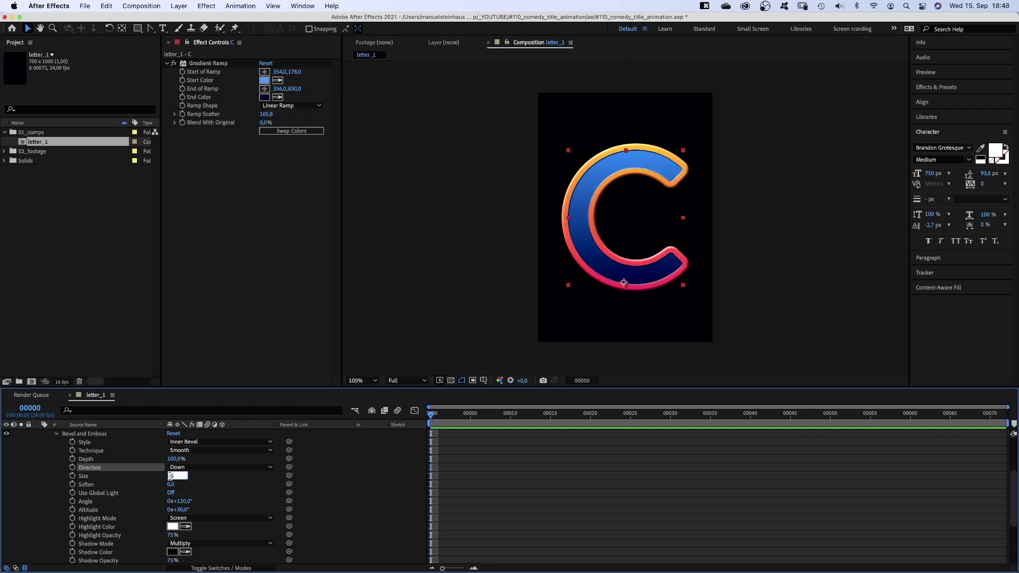
pyautogui.write('6')
pyautogui.press('Return')
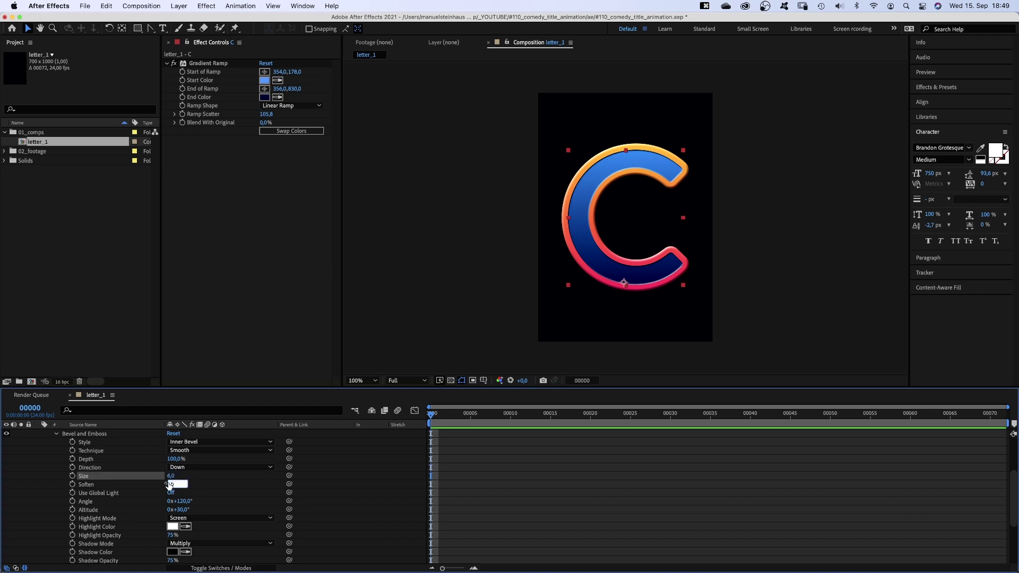
pyautogui.write('10')
pyautogui.press('Return')
pyautogui.moveTo(181, 501); pyautogui.dragTo(168, 509)
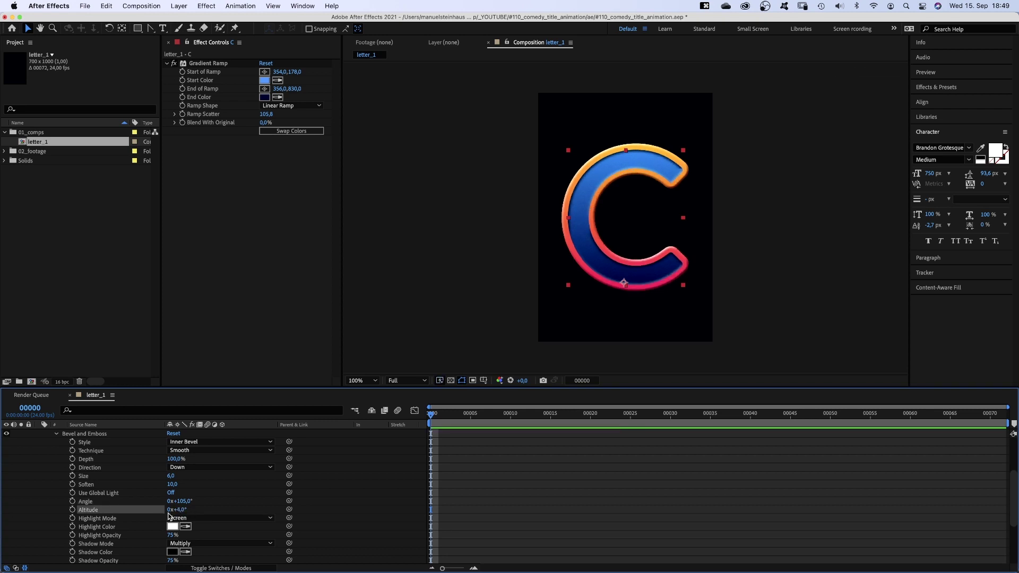
# Set layer C's highlight to Normal pale yellow FFF79F and shadow to Normal purple 3A1B5F
pyautogui.click(178, 518)
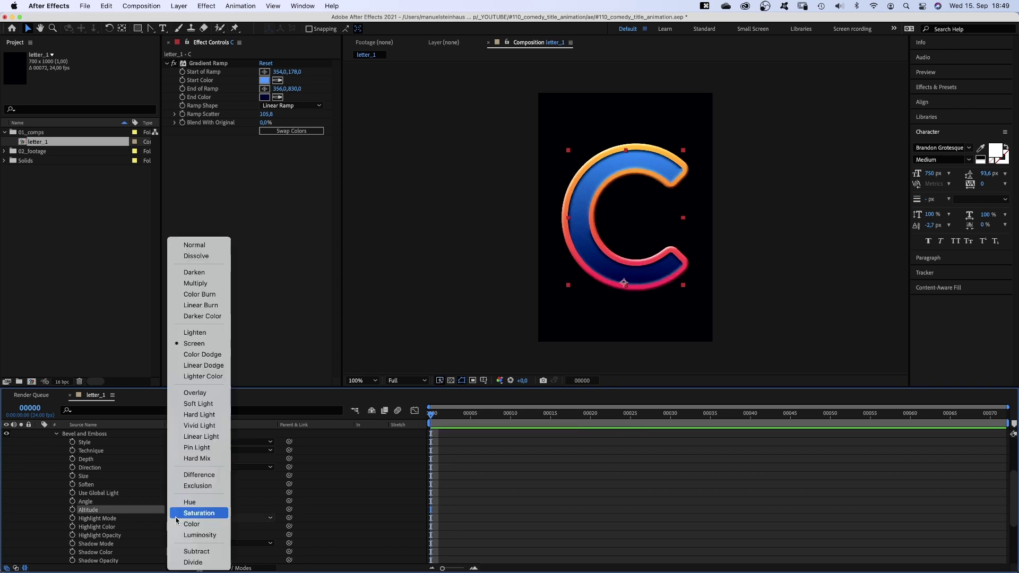
pyautogui.click(194, 245)
pyautogui.click(172, 527)
pyautogui.click(271, 211)
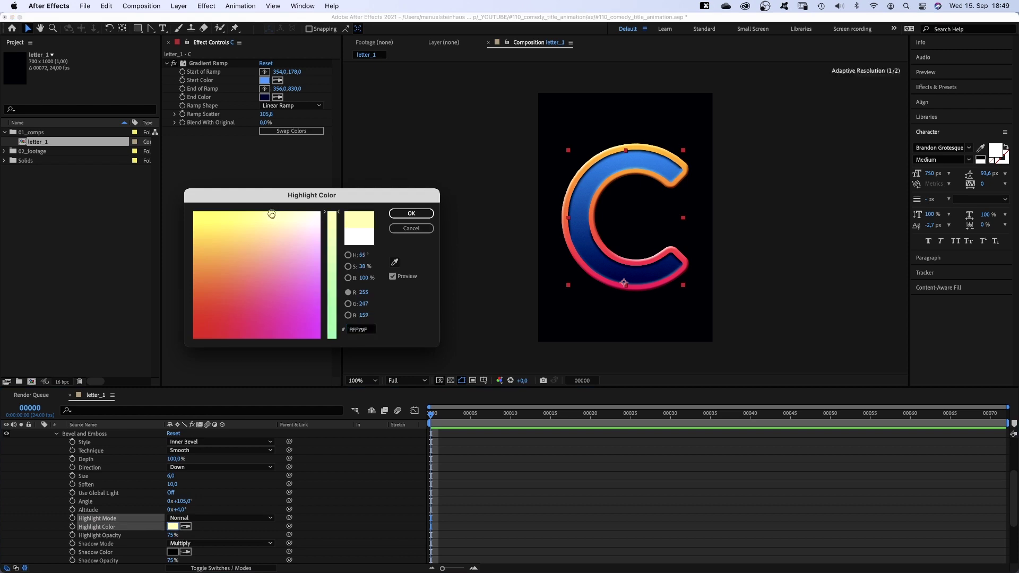
pyautogui.click(411, 213)
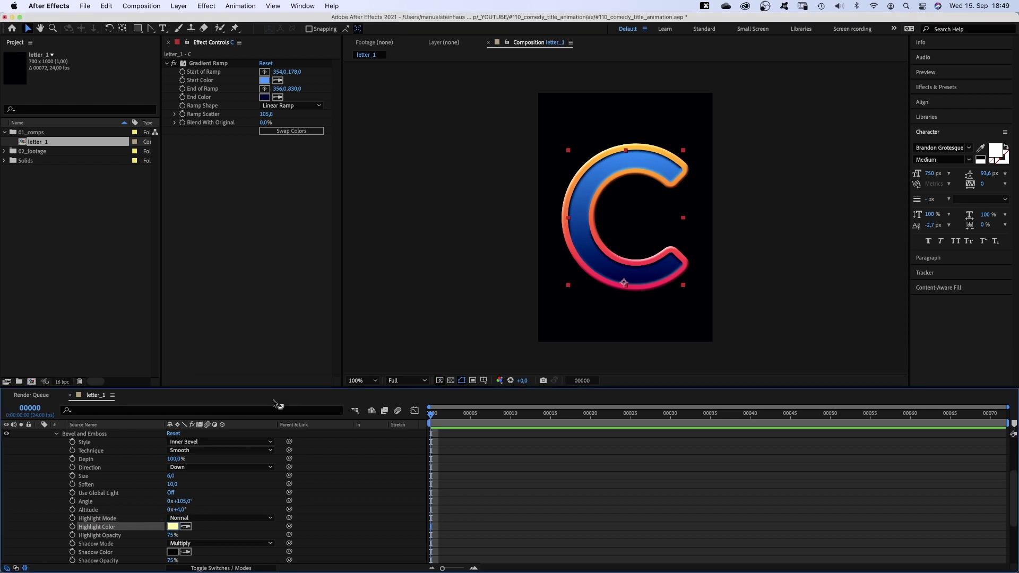
pyautogui.click(177, 543)
pyautogui.click(183, 244)
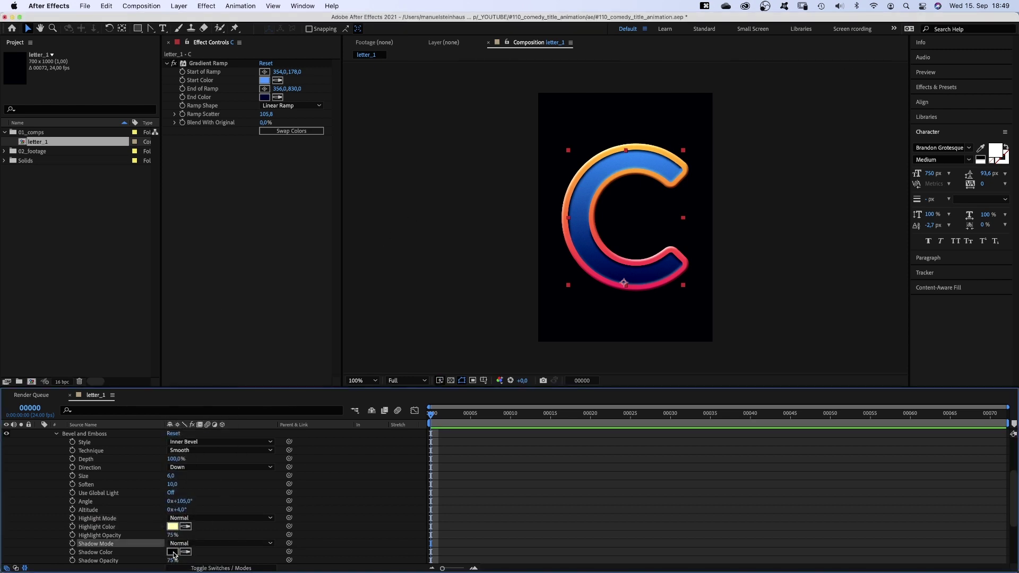
pyautogui.click(173, 552)
pyautogui.click(240, 325)
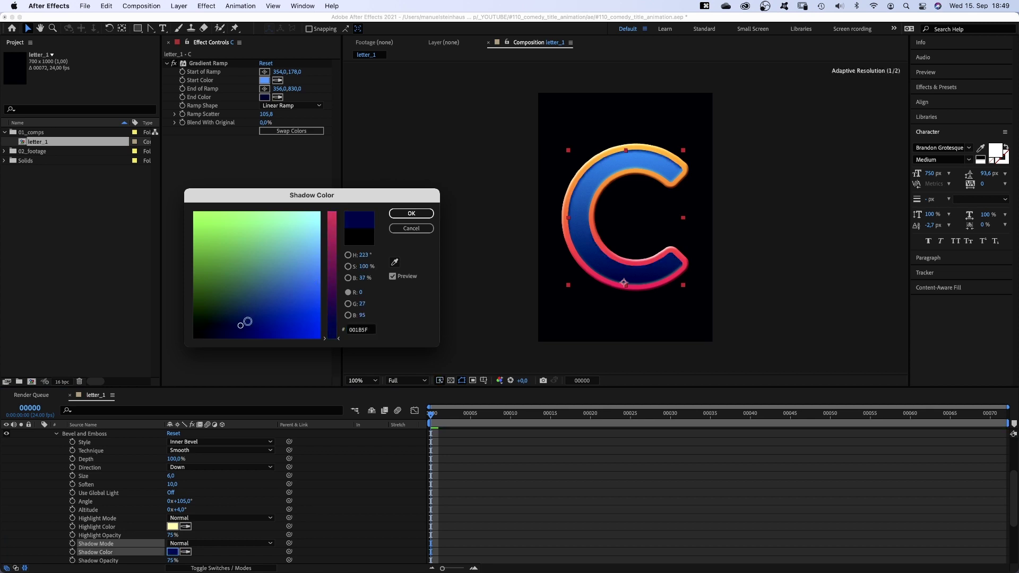
pyautogui.moveTo(330, 290); pyautogui.dragTo(331, 311)
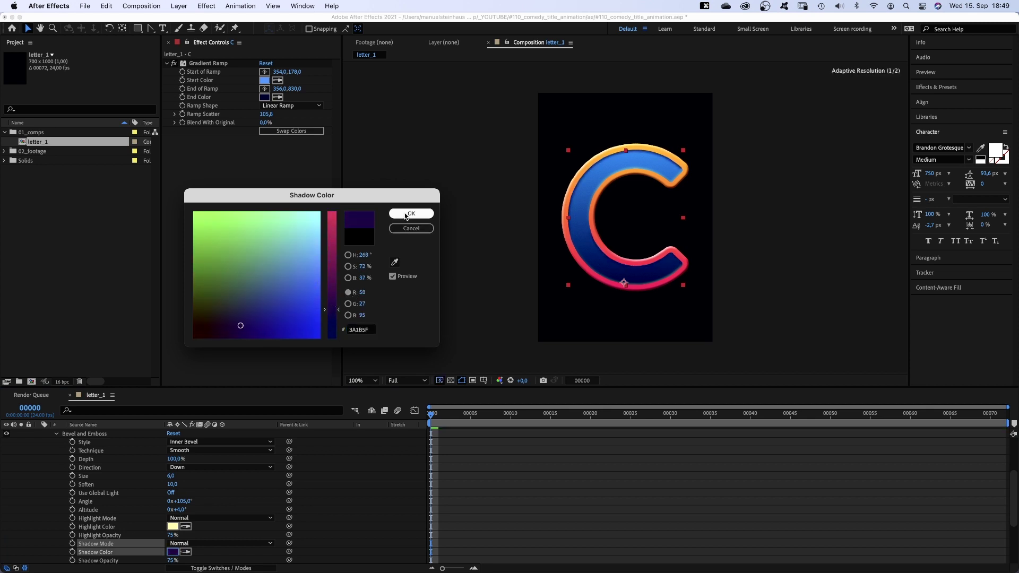
pyautogui.click(412, 213)
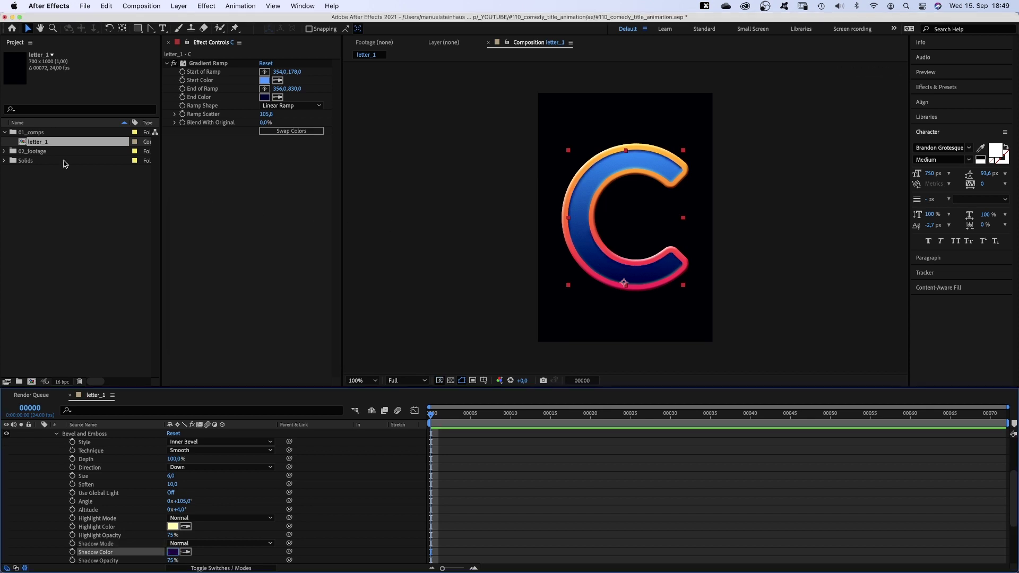
# Duplicate the letter_1 comp into copies up to letter_6
pyautogui.click(46, 142)
pyautogui.press('super+d')
pyautogui.press('super+d')
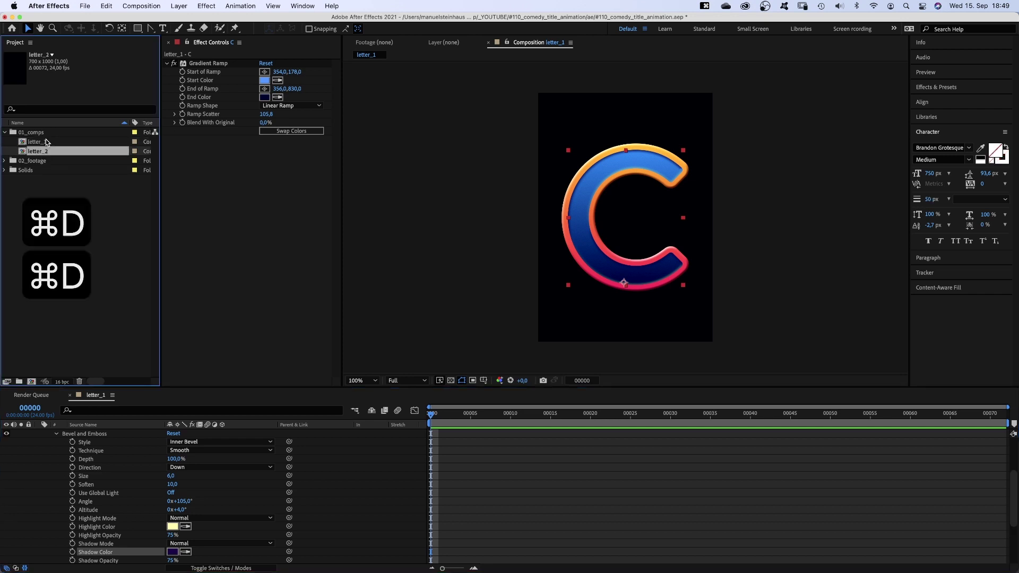
pyautogui.press('super+d')
pyautogui.press('super+d')
pyautogui.press('super+d')
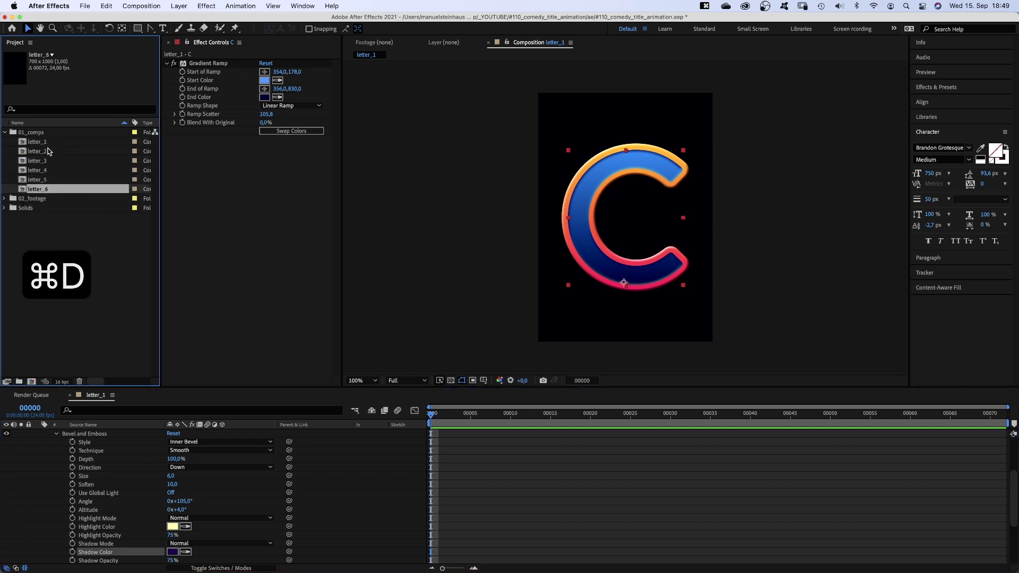
# Open letter_2 and select its C text layer for retyping the letter
pyautogui.doubleClick(37, 154)
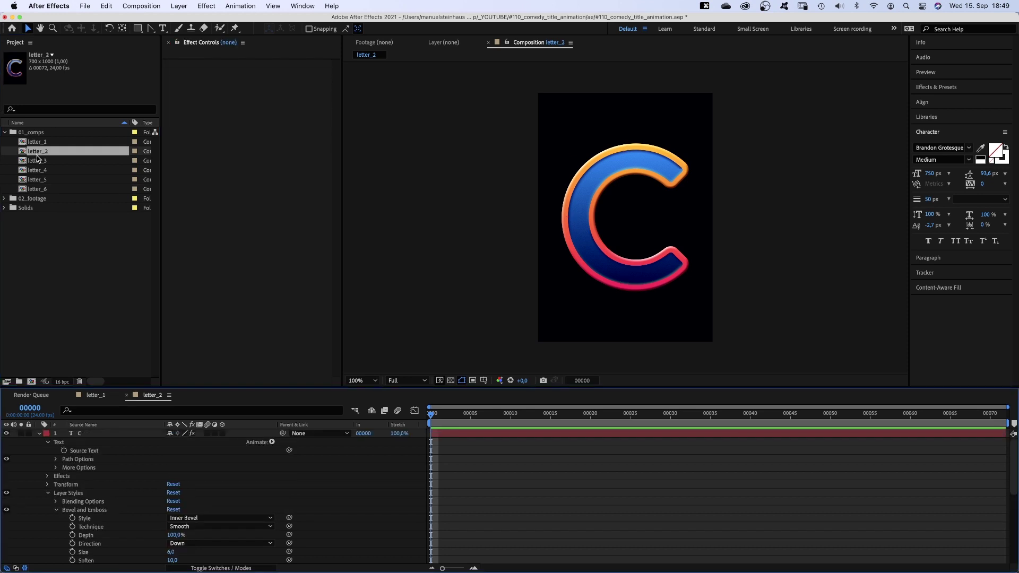
pyautogui.click(81, 434)
pyautogui.press('super+d')
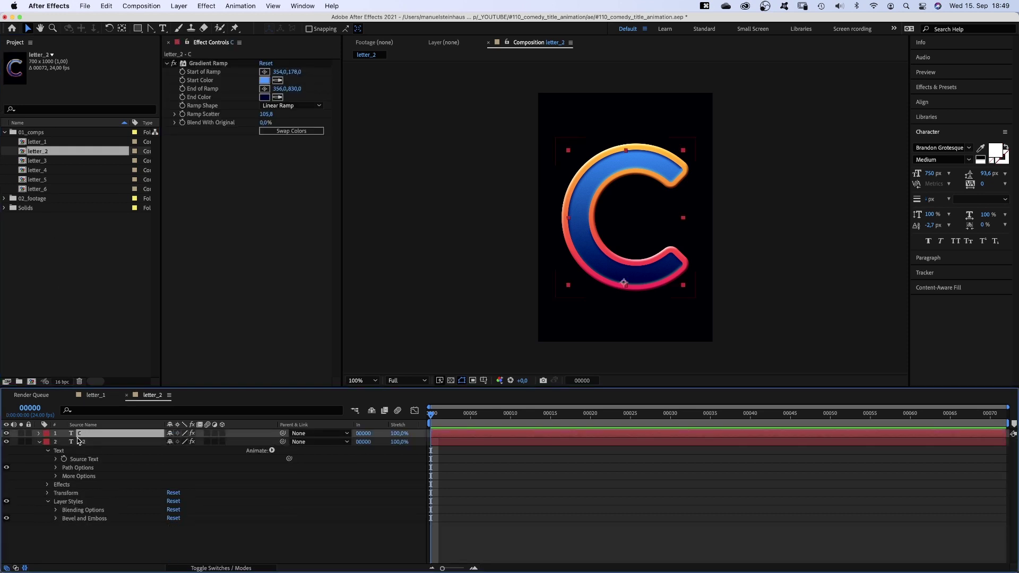
pyautogui.click(39, 442)
pyautogui.doubleClick(80, 434)
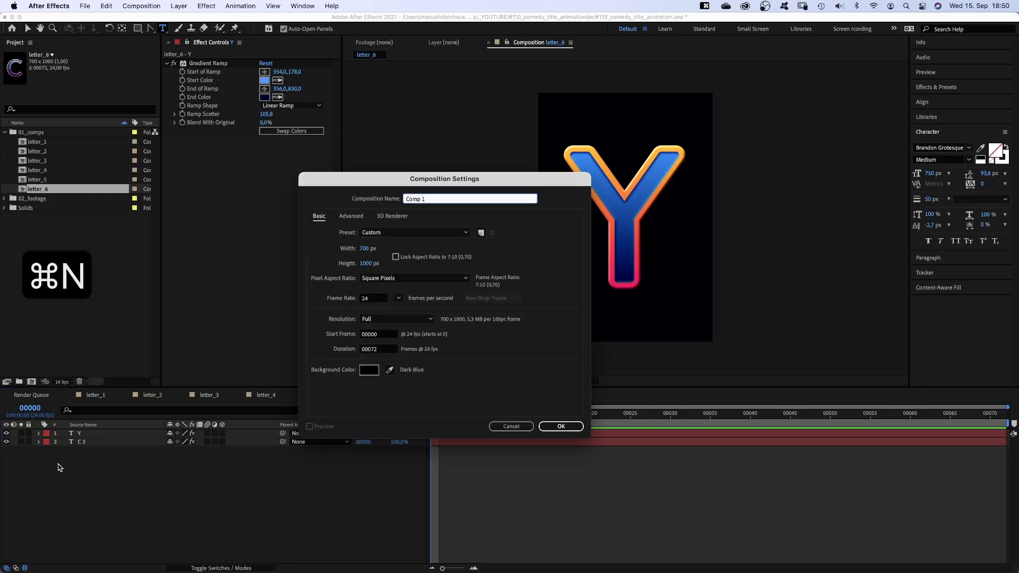
# Create a 1920×1080 comp named title_animation holding all six letter comps
pyautogui.write('title_animati')
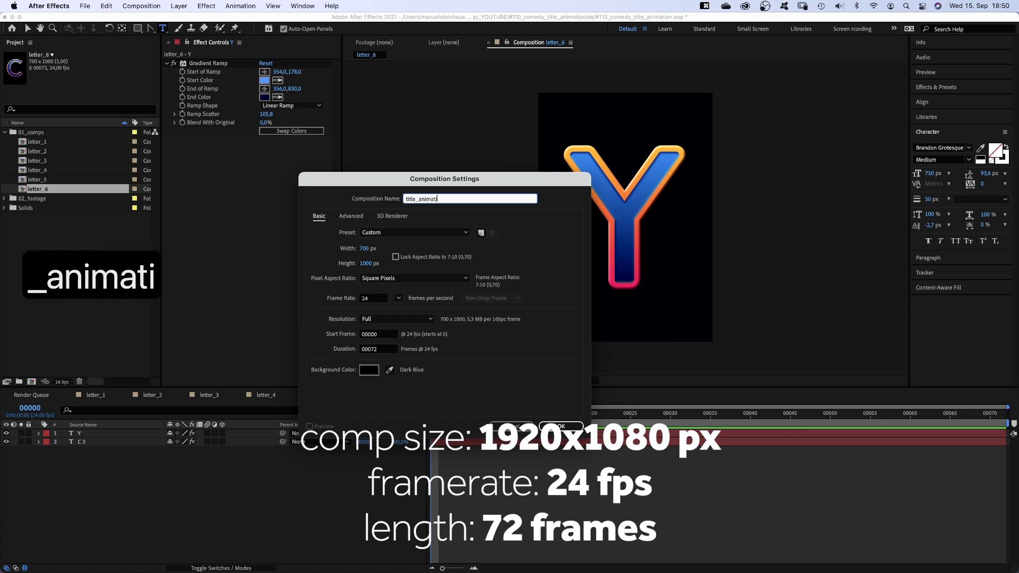
pyautogui.write('on')
pyautogui.press('Tab')
pyautogui.write('1920')
pyautogui.press('Tab')
pyautogui.write('1080')
pyautogui.press('Return')
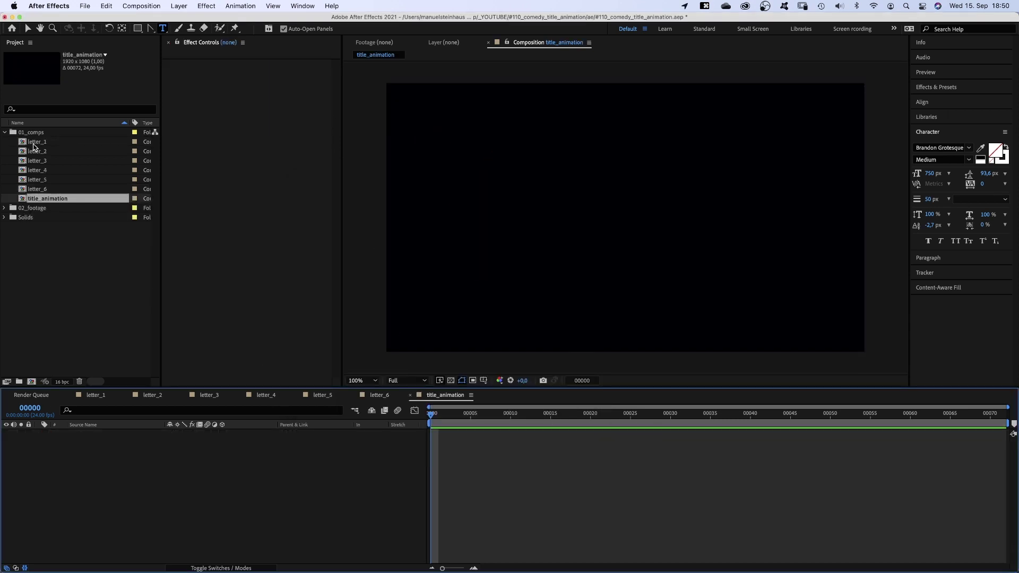
pyautogui.click(33, 142)
pyautogui.keyDown('shift'); pyautogui.click(38, 189); pyautogui.keyUp('shift')
pyautogui.moveTo(39, 170); pyautogui.dragTo(139, 462)
# Drag the C letter layer to the left side of the frame
pyautogui.click(127, 515)
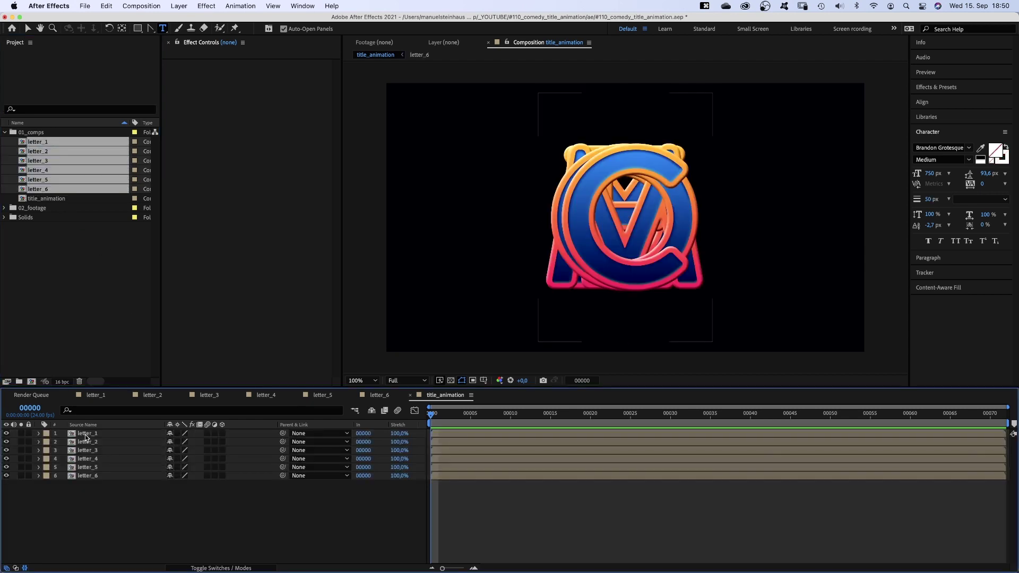
pyautogui.click(89, 434)
pyautogui.press('v')
pyautogui.moveTo(621, 239); pyautogui.dragTo(453, 233)
# Nudge the O left and the E, D, Y right, and stack the M above the O
pyautogui.click(87, 441)
pyautogui.hotkey('shift', 'Left')
pyautogui.hotkey('shift', 'Left')
pyautogui.hotkey('shift', 'Left')
pyautogui.click(87, 458)
pyautogui.hotkey('shift', 'Right')
pyautogui.hotkey('shift', 'Right')
pyautogui.hotkey('shift', 'Right')
pyautogui.click(87, 467)
pyautogui.hotkey('shift', 'Right')
pyautogui.hotkey('shift', 'Right')
pyautogui.hotkey('shift', 'Right')
pyautogui.hotkey('shift', 'Right')
pyautogui.hotkey('shift', 'Right')
pyautogui.hotkey('shift', 'Right')
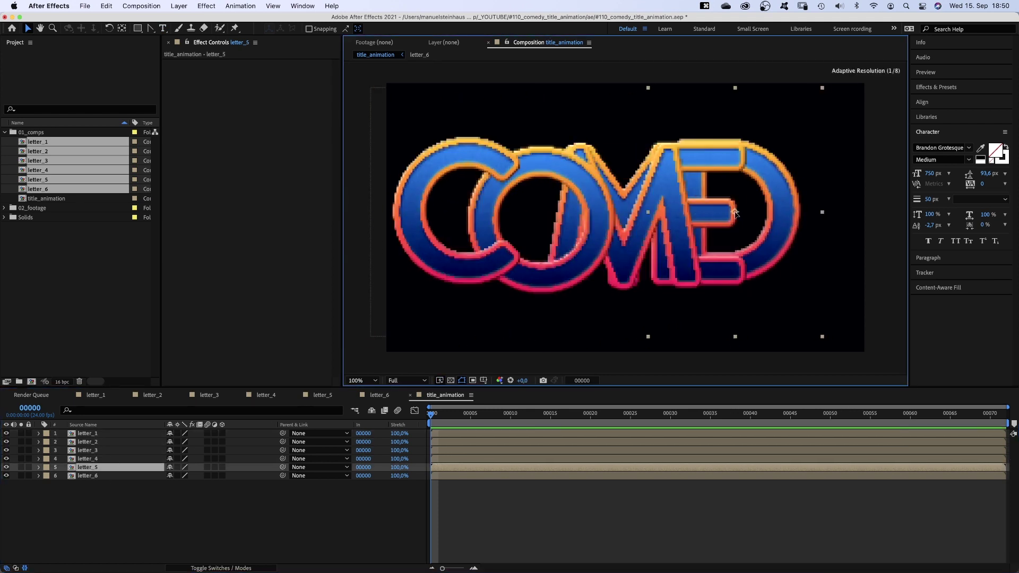
pyautogui.click(87, 475)
pyautogui.hotkey('shift', 'Right')
pyautogui.hotkey('shift', 'Right')
pyautogui.hotkey('shift', 'Right')
pyautogui.hotkey('shift', 'Right')
pyautogui.hotkey('shift', 'Right')
pyautogui.hotkey('shift', 'Right')
pyautogui.moveTo(85, 452); pyautogui.dragTo(90, 477)
# Reveal Scale on all letter layers and set the C and M to 55%
pyautogui.keyDown('shift'); pyautogui.click(86, 434); pyautogui.keyUp('shift')
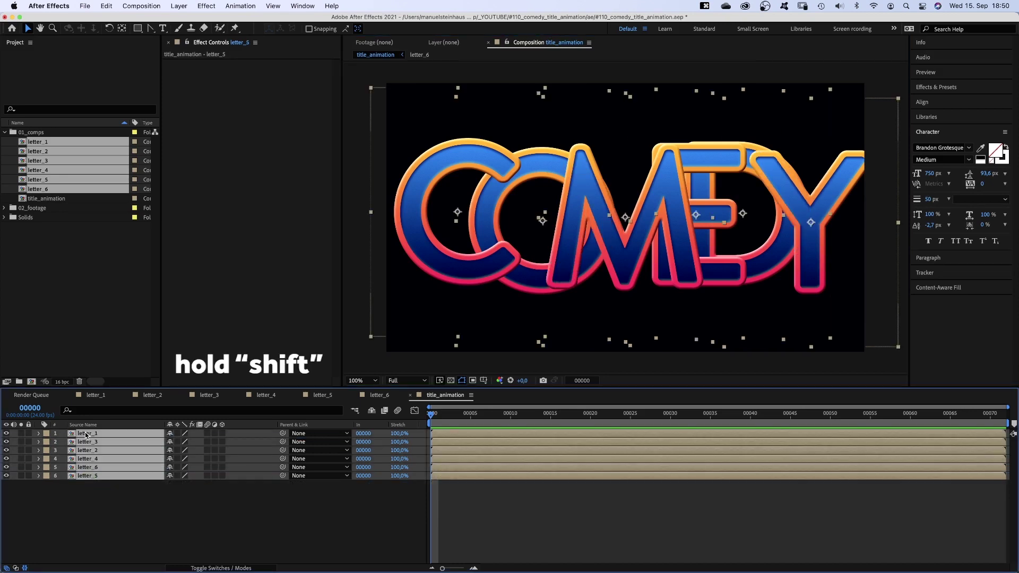
pyautogui.press('s')
pyautogui.click(153, 541)
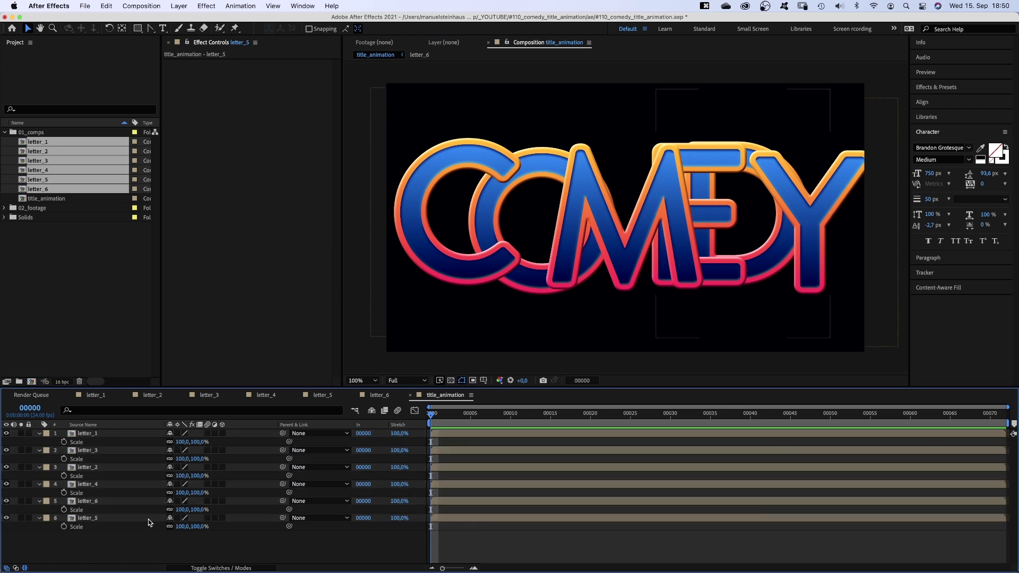
pyautogui.write('55')
pyautogui.press('Tab')
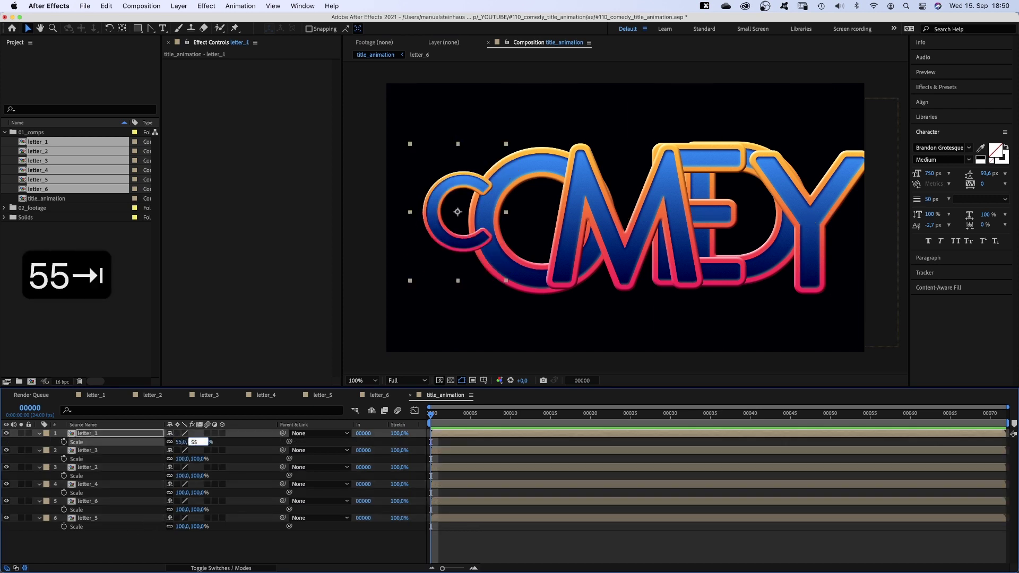
pyautogui.press('Tab')
pyautogui.write('55')
pyautogui.press('Return')
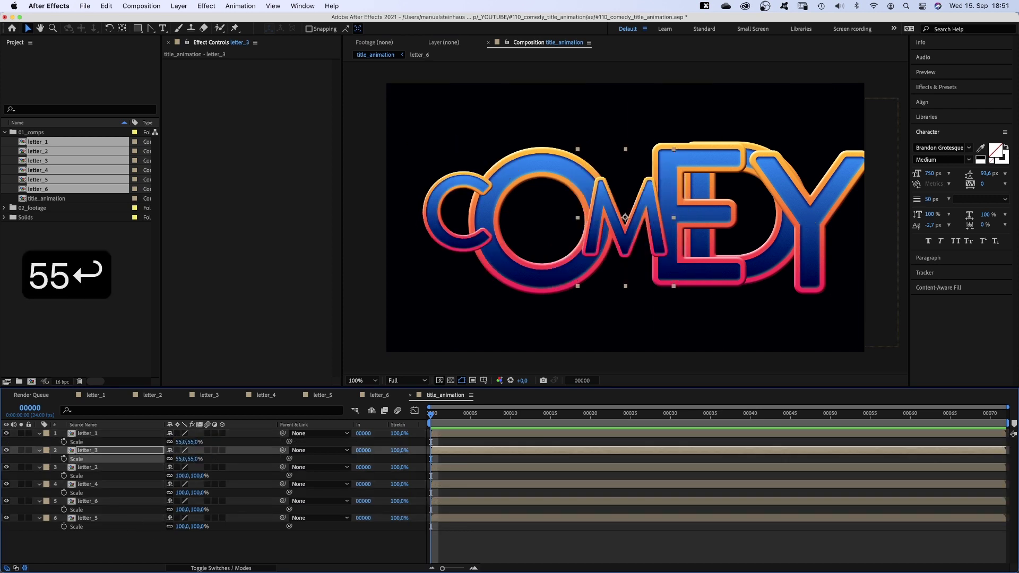
# Scale the O, E and D to 50% and the Y to 59%
pyautogui.moveTo(183, 475); pyautogui.dragTo(179, 496)
pyautogui.write('50')
pyautogui.press('Return')
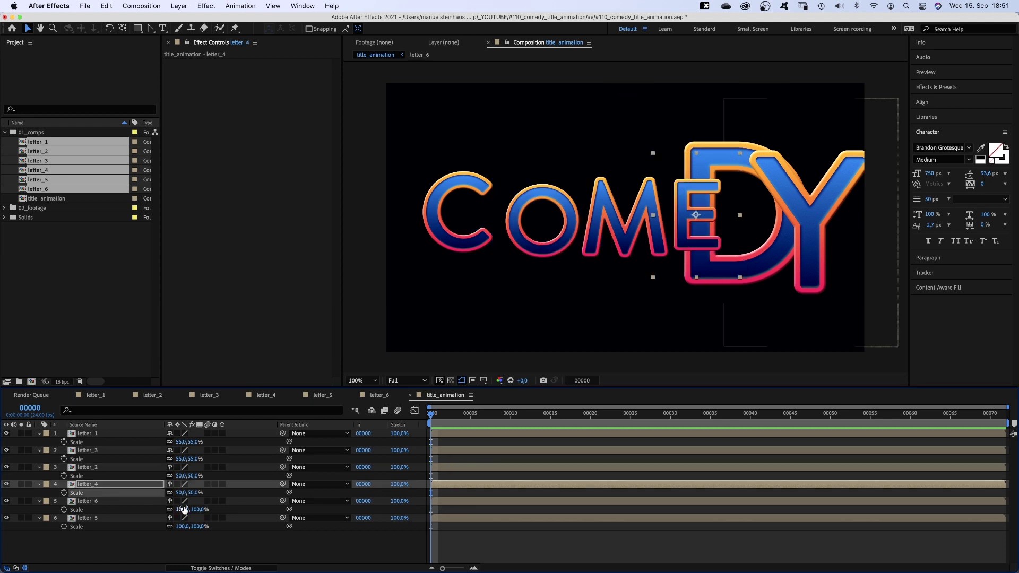
pyautogui.write('59')
pyautogui.press('Return')
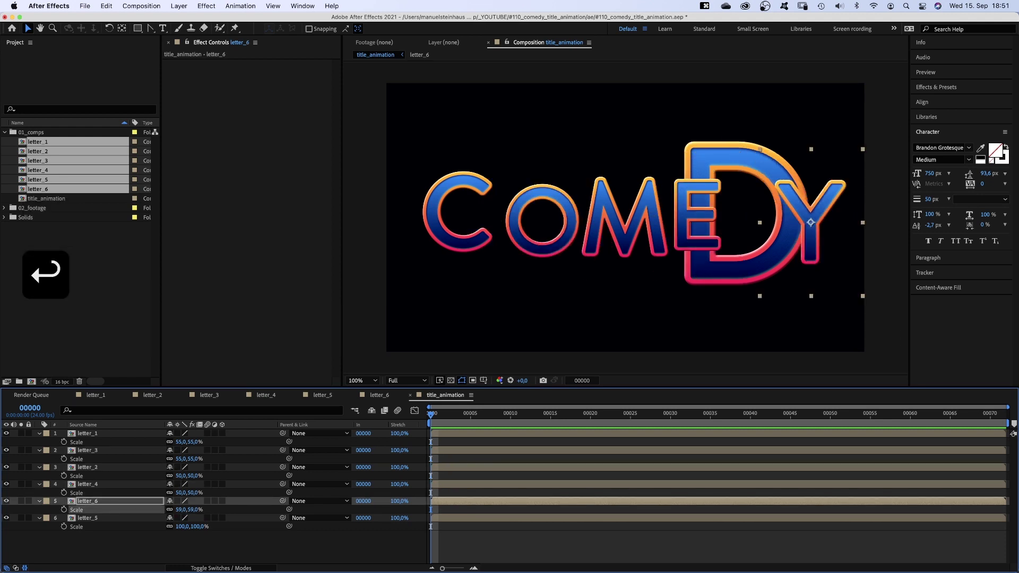
pyautogui.click(183, 526)
pyautogui.write('50')
pyautogui.press('Return')
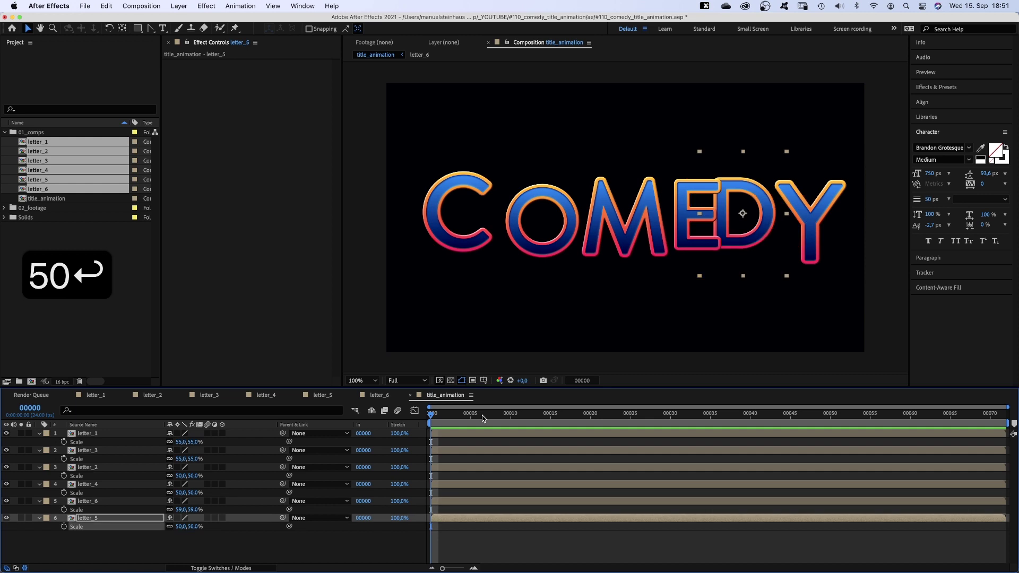
# Rotate the C to -3°, the E to 8° and the Y to -5°
pyautogui.press('r')
pyautogui.click(120, 444)
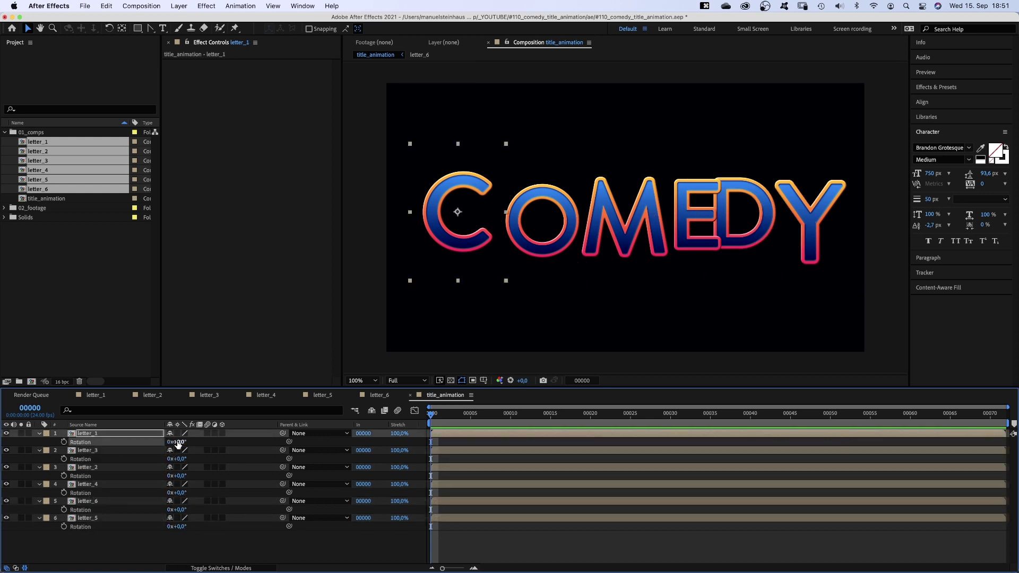
pyautogui.write('-3')
pyautogui.press('Return')
pyautogui.click(82, 467)
pyautogui.click(84, 484)
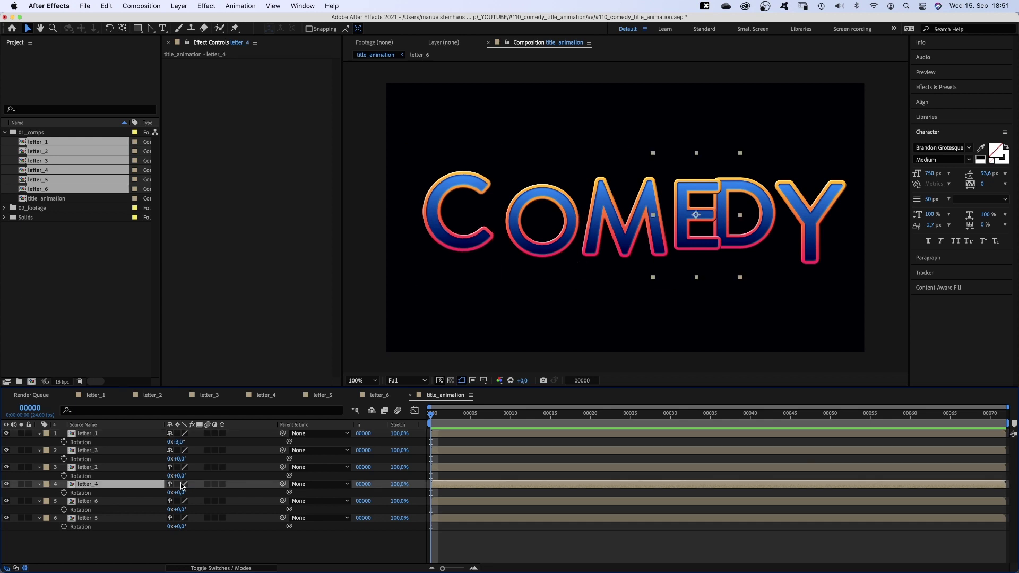
pyautogui.write('8')
pyautogui.press('Return')
pyautogui.click(179, 509)
pyautogui.write('-5')
pyautogui.press('Return')
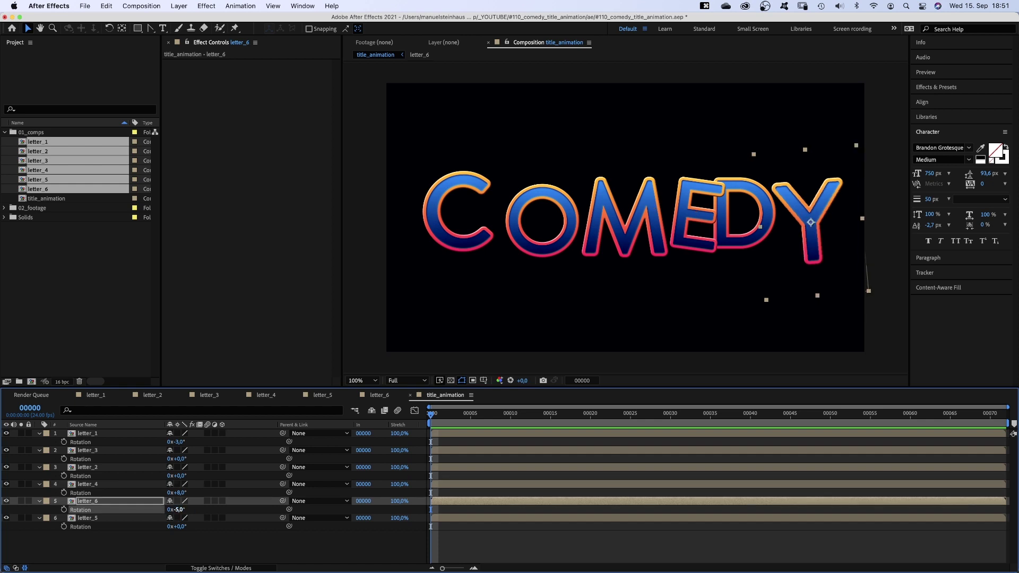
# Drag C, M, O, E, Y and D into a tight overlapping cluster, e.g. C at 460,530 and Y at 1504,532
pyautogui.click(462, 247)
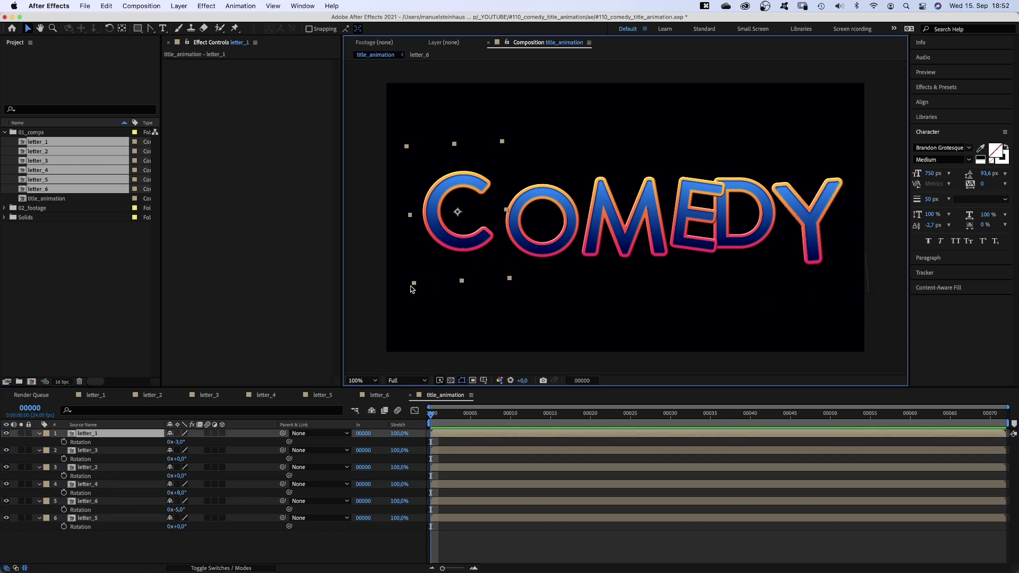
pyautogui.keyDown('shift'); pyautogui.click(85, 518); pyautogui.keyUp('shift')
pyautogui.press('p')
pyautogui.click(239, 549)
pyautogui.moveTo(453, 235); pyautogui.dragTo(546, 241)
pyautogui.moveTo(642, 249); pyautogui.dragTo(614, 234)
pyautogui.moveTo(538, 233); pyautogui.dragTo(549, 234)
pyautogui.click(84, 487)
pyautogui.moveTo(692, 223); pyautogui.dragTo(666, 233)
pyautogui.moveTo(810, 223); pyautogui.dragTo(762, 208)
pyautogui.moveTo(722, 228); pyautogui.dragTo(660, 248)
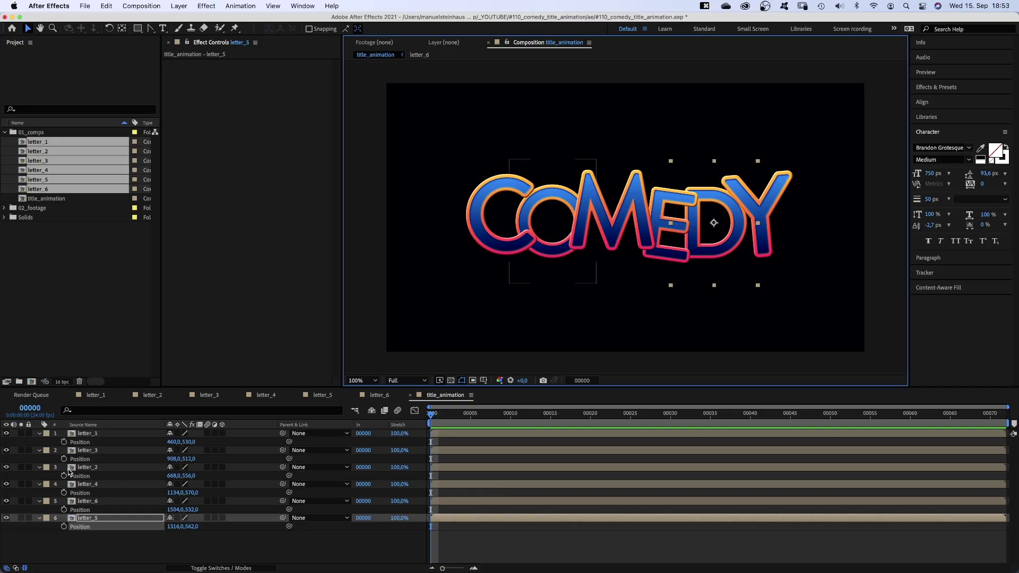
# Solo the O layer and add Scale and Position keyframes at frame 19
pyautogui.click(85, 451)
pyautogui.click(83, 470)
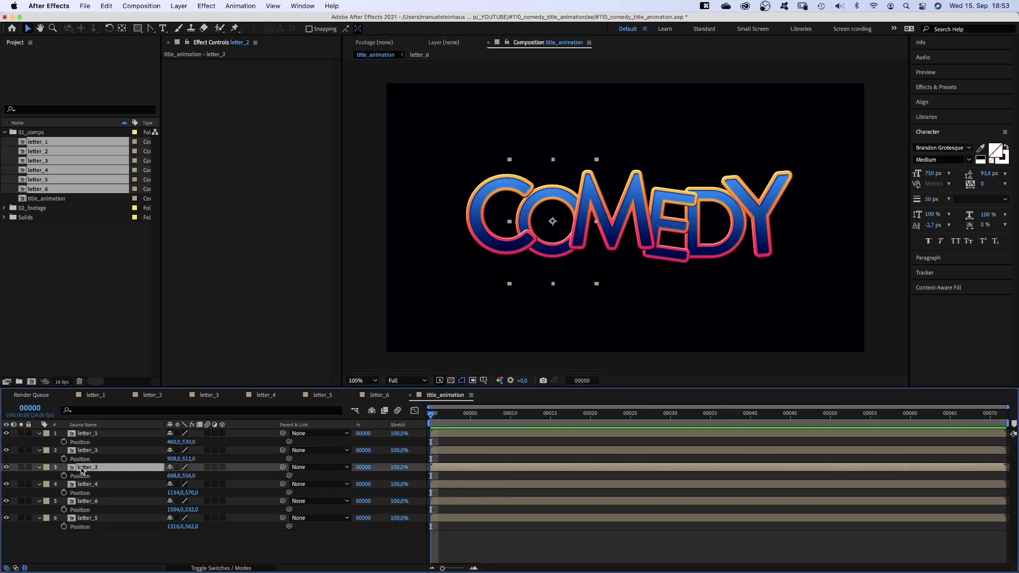
pyautogui.click(21, 468)
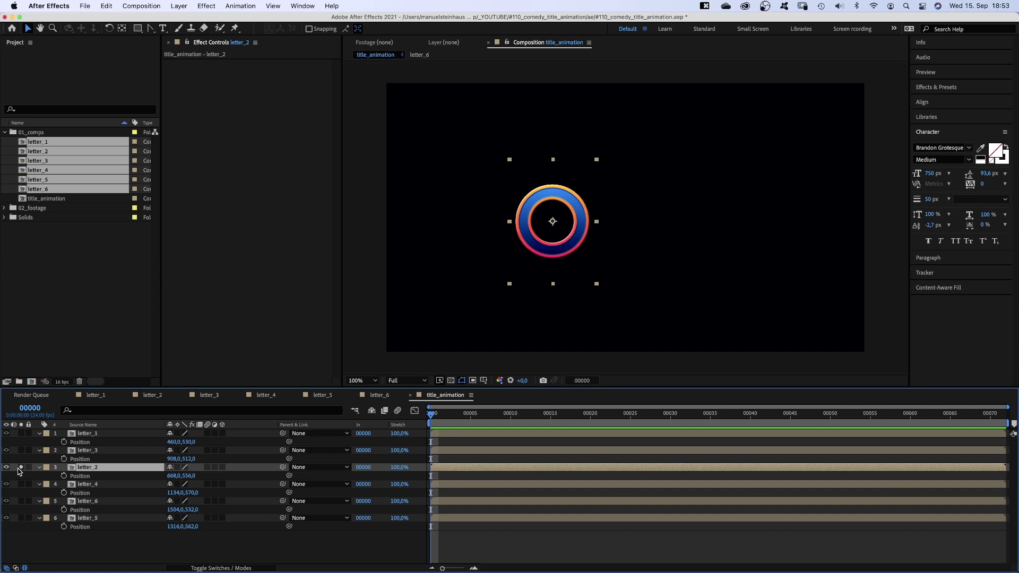
pyautogui.moveTo(548, 412); pyautogui.dragTo(587, 421)
pyautogui.press('s')
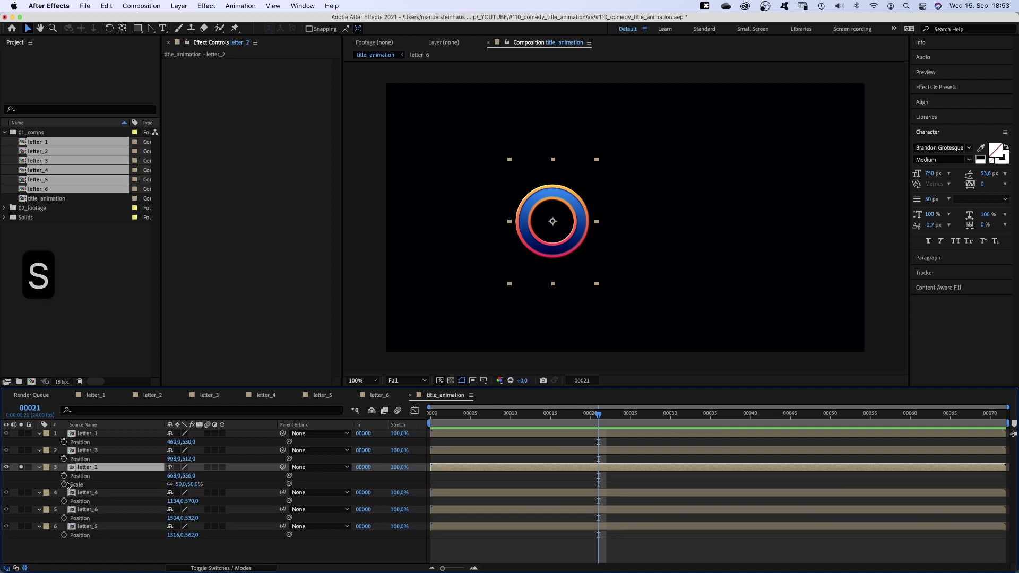
pyautogui.click(64, 484)
pyautogui.click(63, 476)
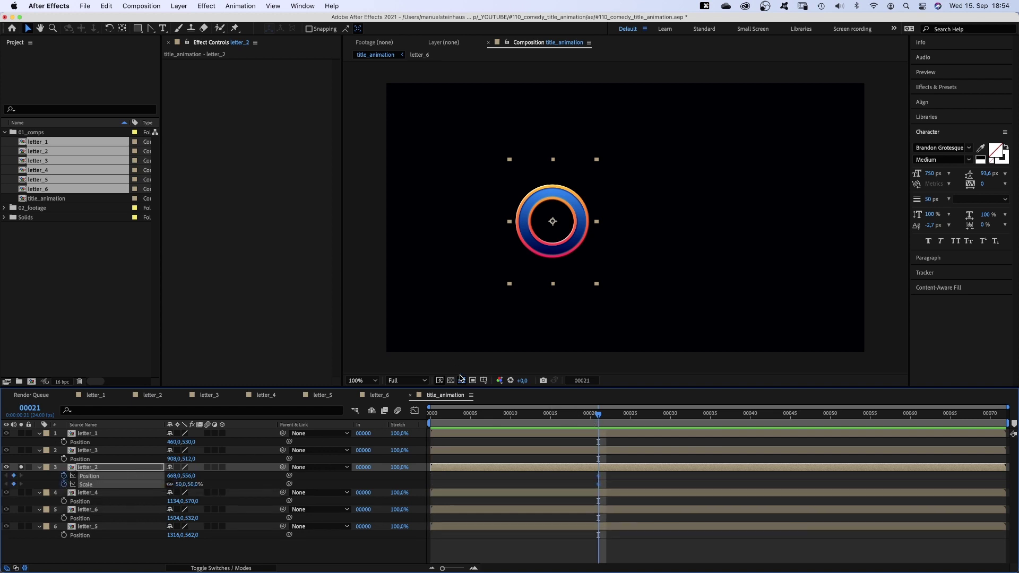
# Add a horizontal guide below the ring and move the O's anchor point onto it
pyautogui.press('super+r')
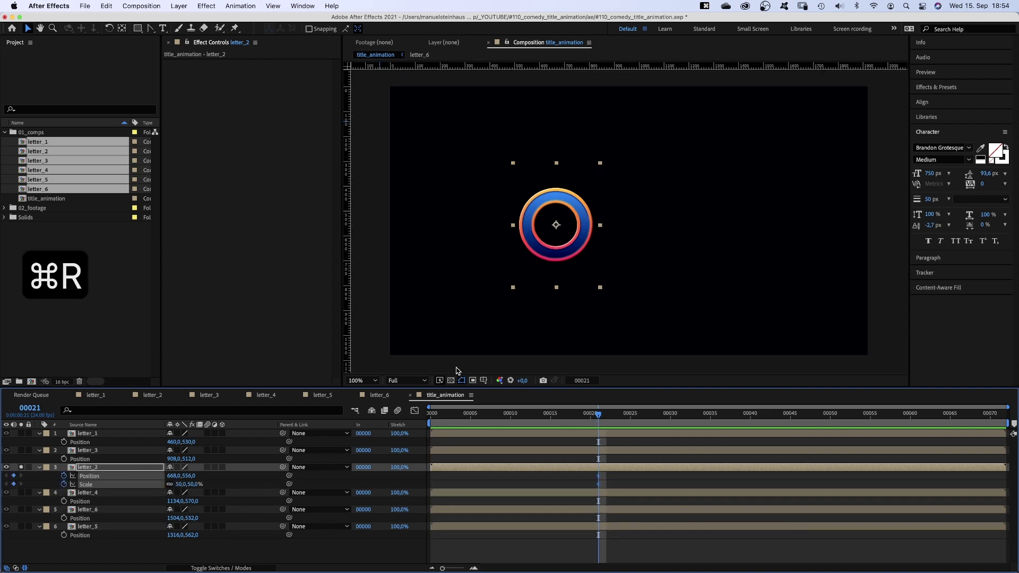
pyautogui.click(558, 68)
pyautogui.moveTo(558, 67); pyautogui.dragTo(594, 261)
pyautogui.click(580, 251)
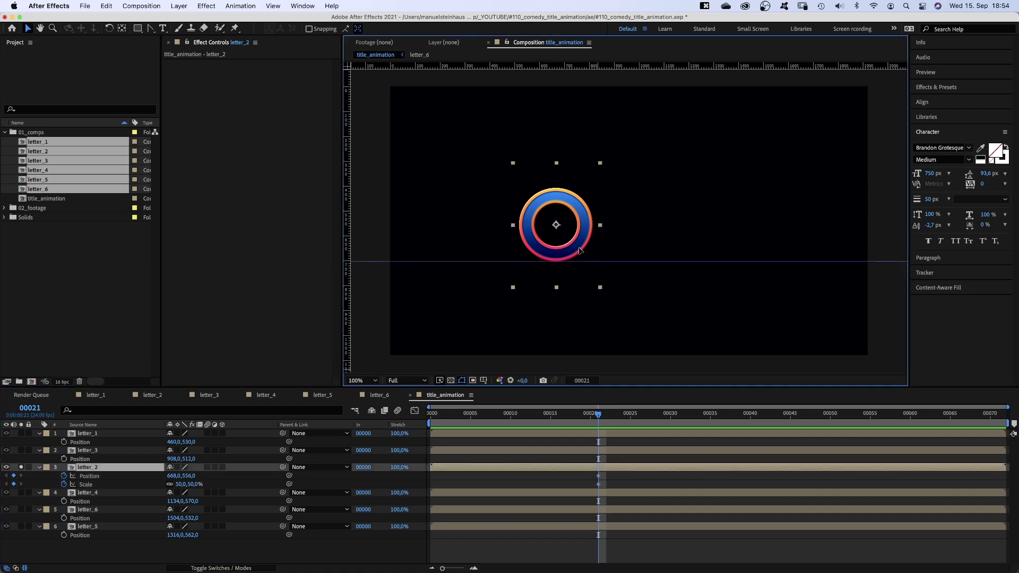
pyautogui.click(123, 29)
pyautogui.moveTo(556, 225); pyautogui.dragTo(555, 261)
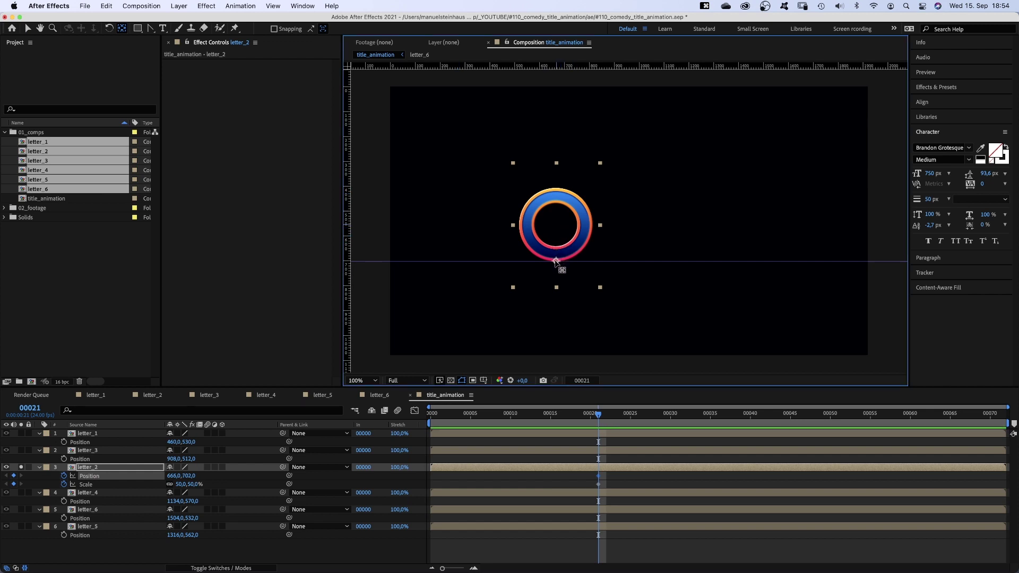
pyautogui.press('v')
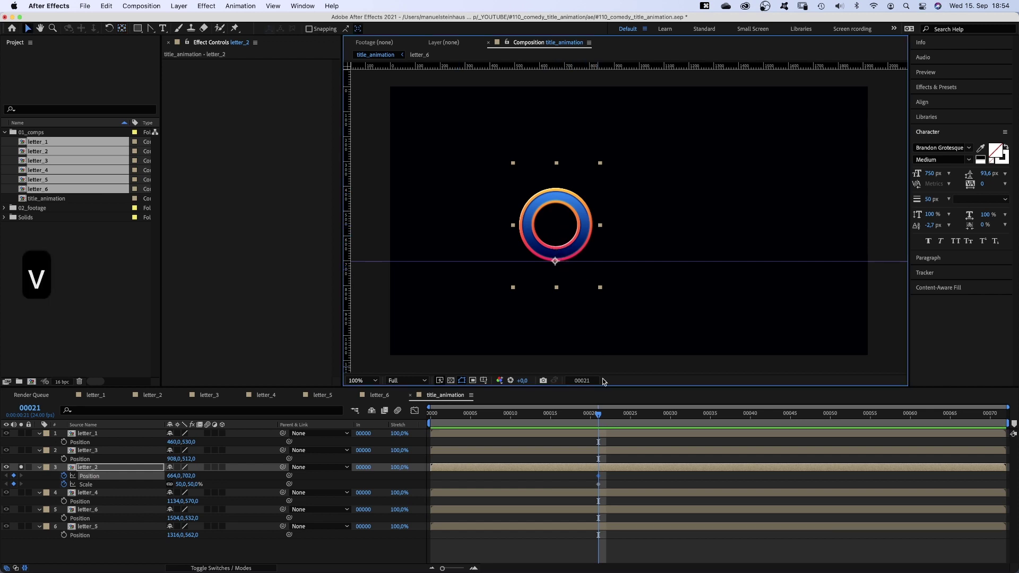
# Squash the O to 60×40% scale at frame 18
pyautogui.moveTo(598, 417); pyautogui.dragTo(574, 416)
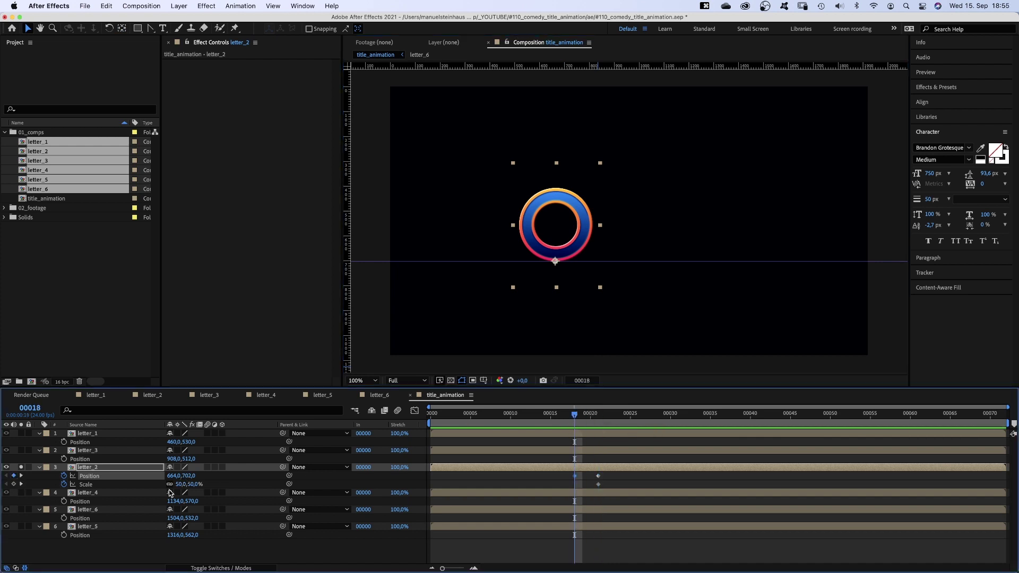
pyautogui.write('60')
pyautogui.press('Tab')
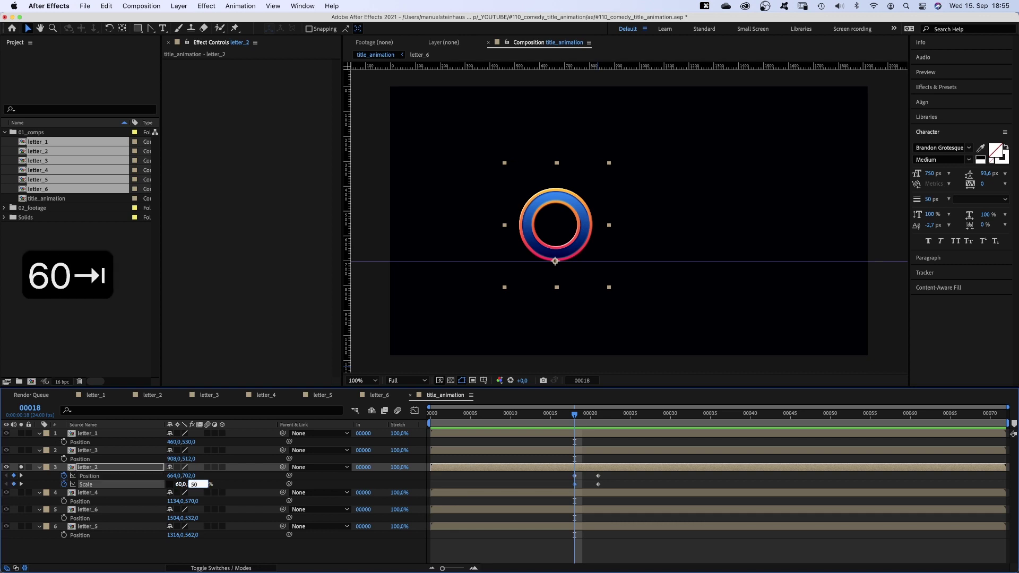
pyautogui.write('40')
pyautogui.press('Return')
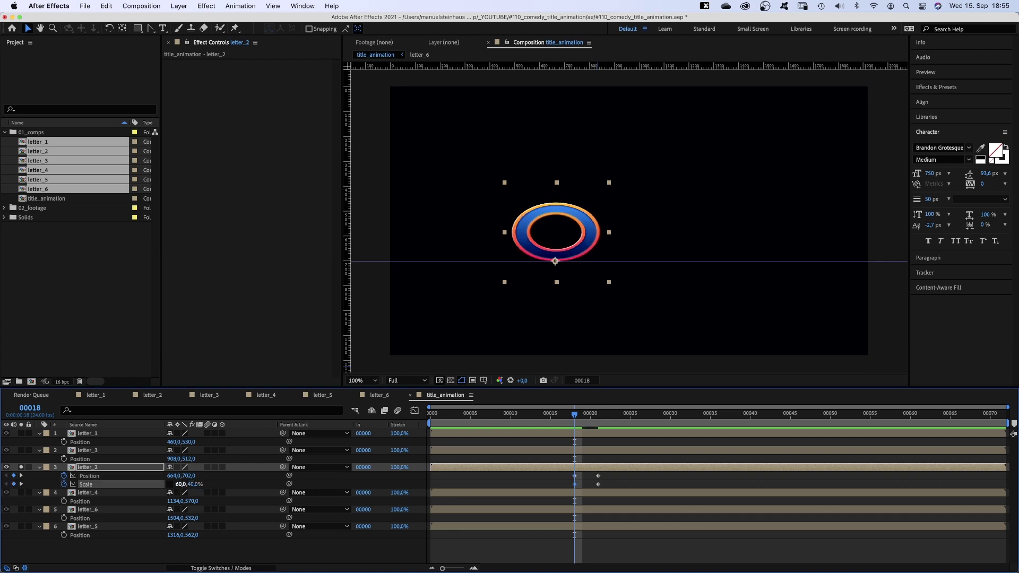
# At frame 14, lift the O up-left and stretch it to 40×60%
pyautogui.moveTo(563, 418); pyautogui.dragTo(548, 417)
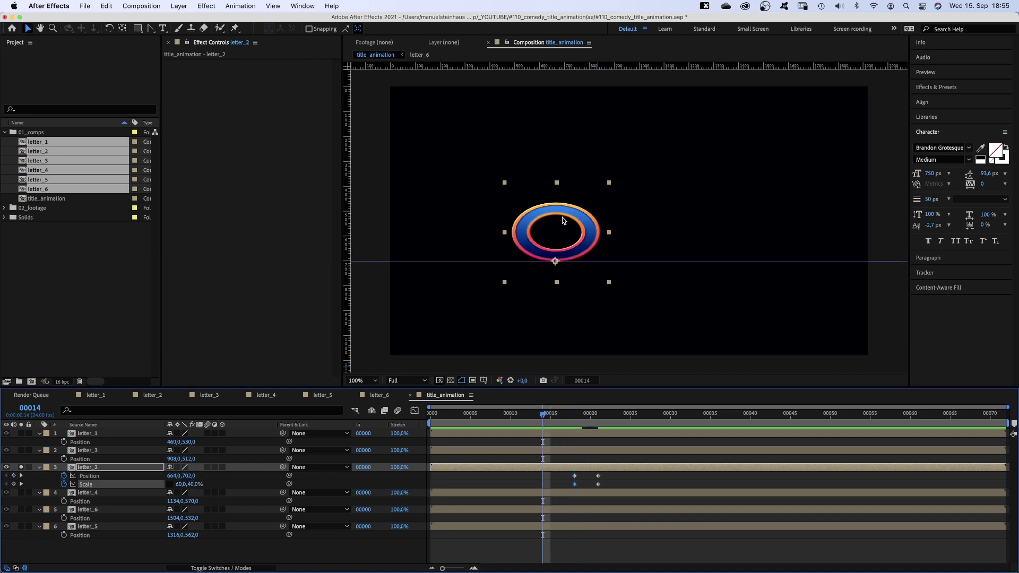
pyautogui.moveTo(561, 217); pyautogui.dragTo(513, 146)
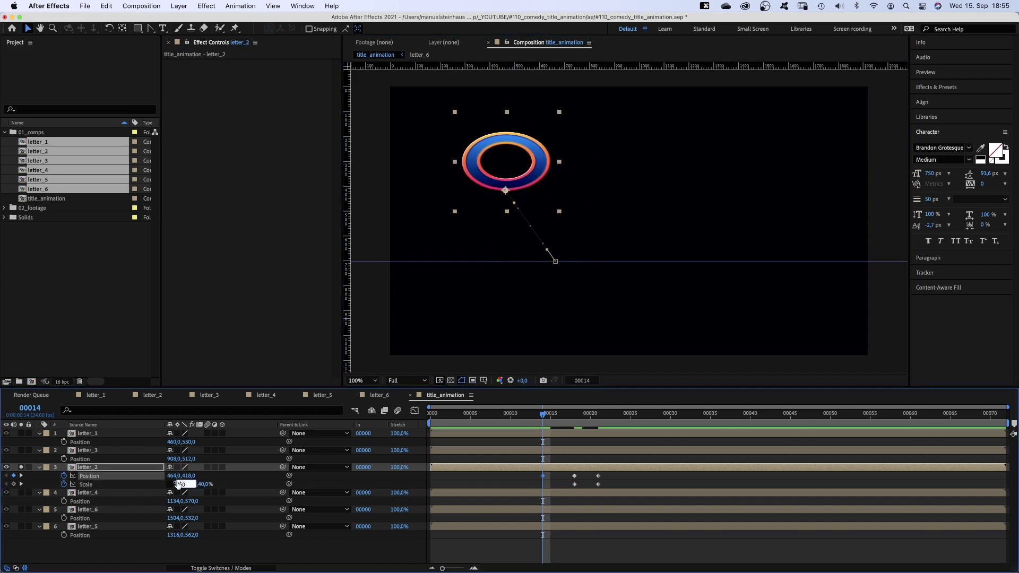
pyautogui.write('40')
pyautogui.press('Tab')
pyautogui.write('60')
pyautogui.press('Return')
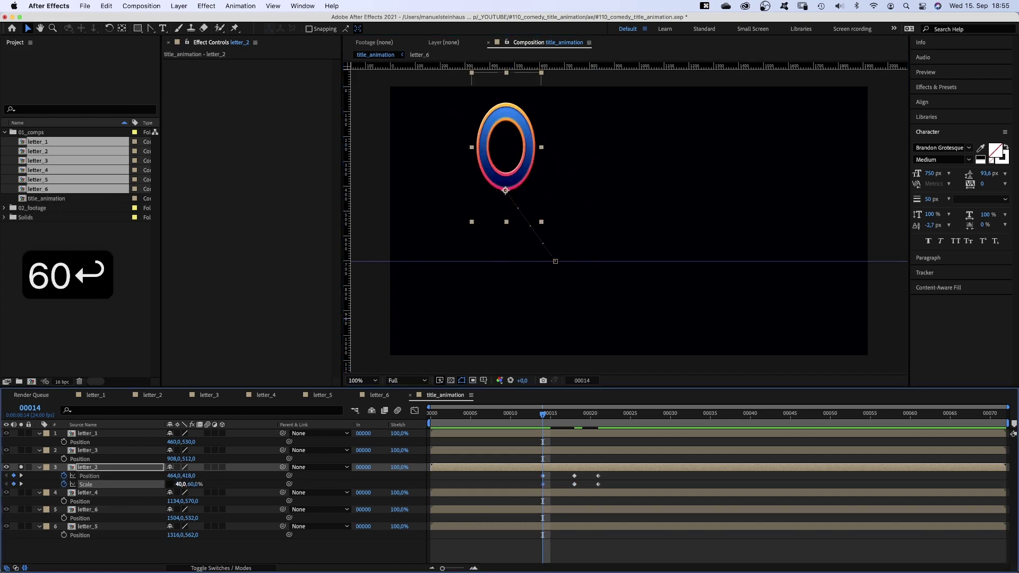
# At frame 11, scale the O to 60×40% and move it down-left
pyautogui.click(515, 425)
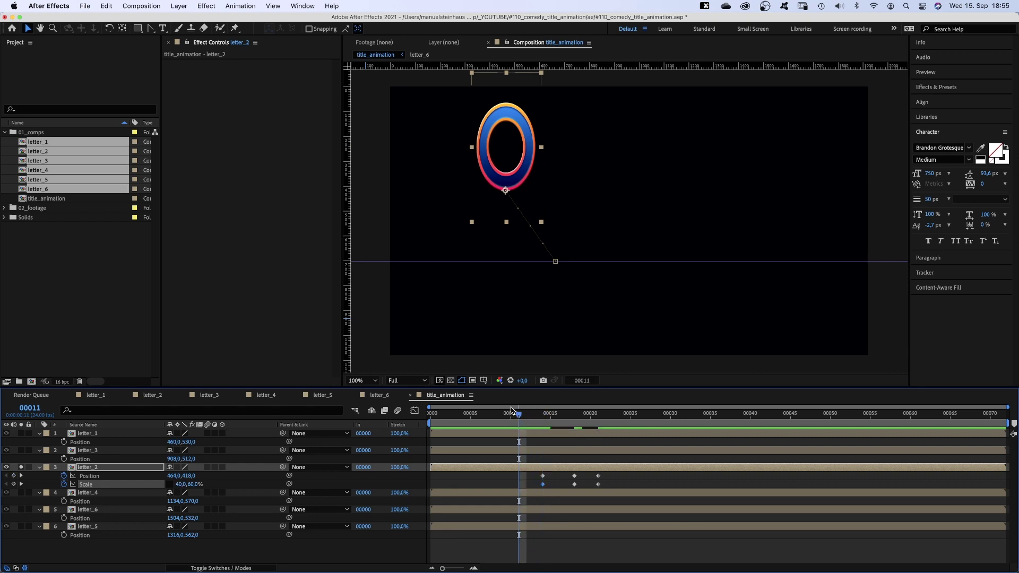
pyautogui.write('60')
pyautogui.press('Tab')
pyautogui.write('40')
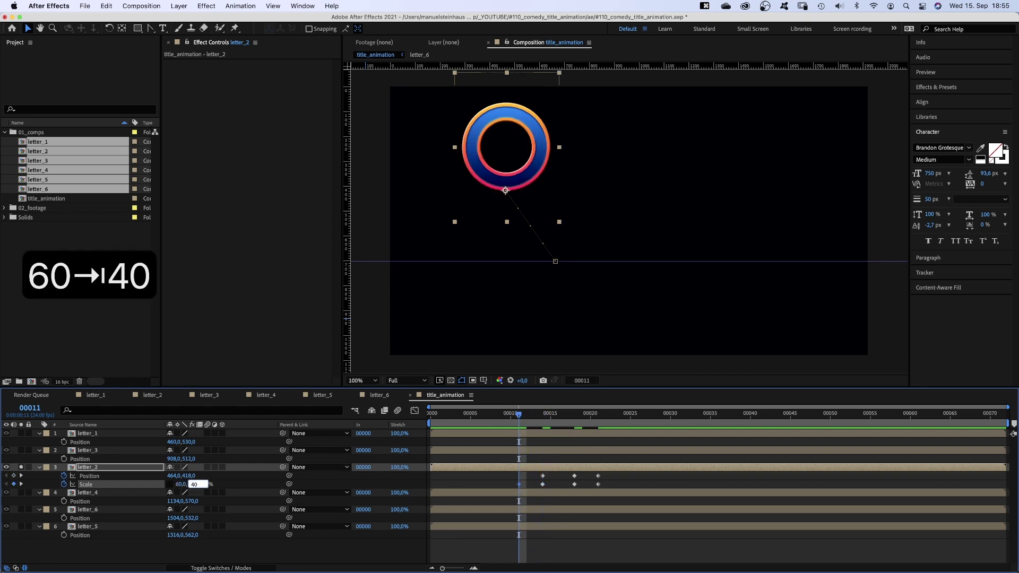
pyautogui.press('Return')
pyautogui.moveTo(522, 184); pyautogui.dragTo(477, 254)
pyautogui.click(508, 415)
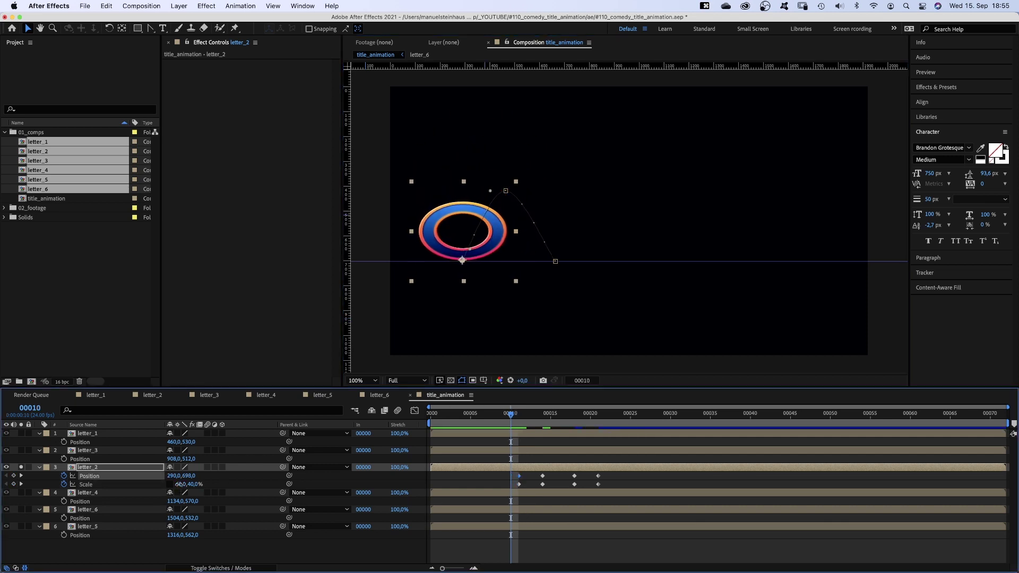
# Set the ring's landing keyframe at frame 10 with 50×50% scale and a position key
pyautogui.write('50')
pyautogui.press('Tab')
pyautogui.write('50')
pyautogui.press('Return')
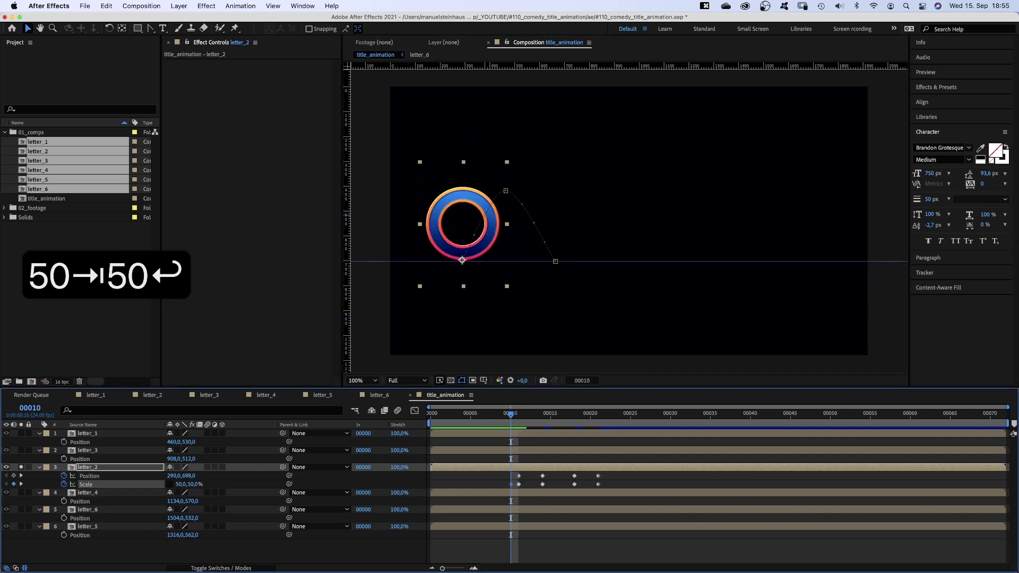
pyautogui.click(14, 476)
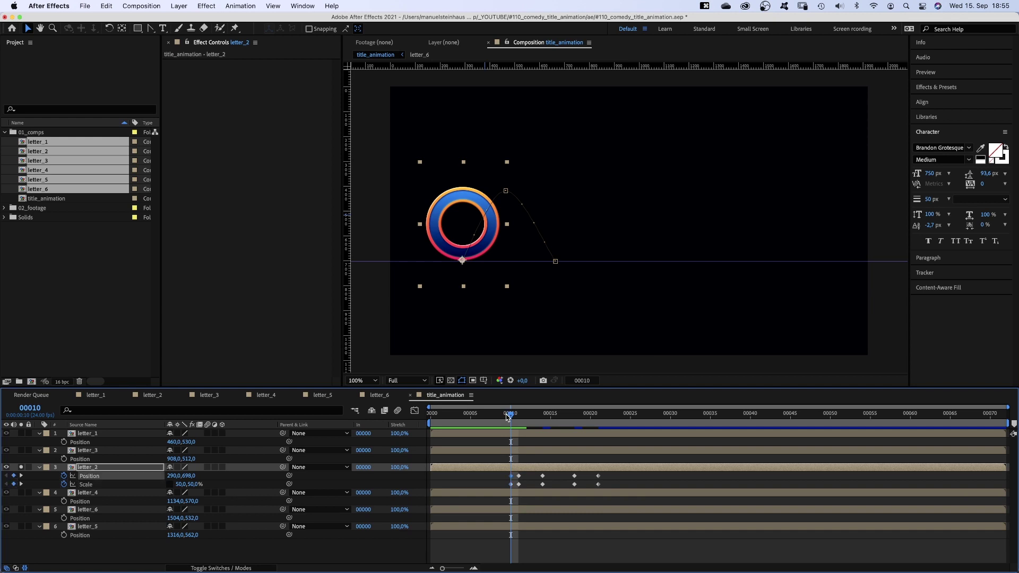
# Lift the ring up-left at 40×60% on frame 5, then start it off the left edge at frame 0
pyautogui.moveTo(507, 414); pyautogui.dragTo(470, 417)
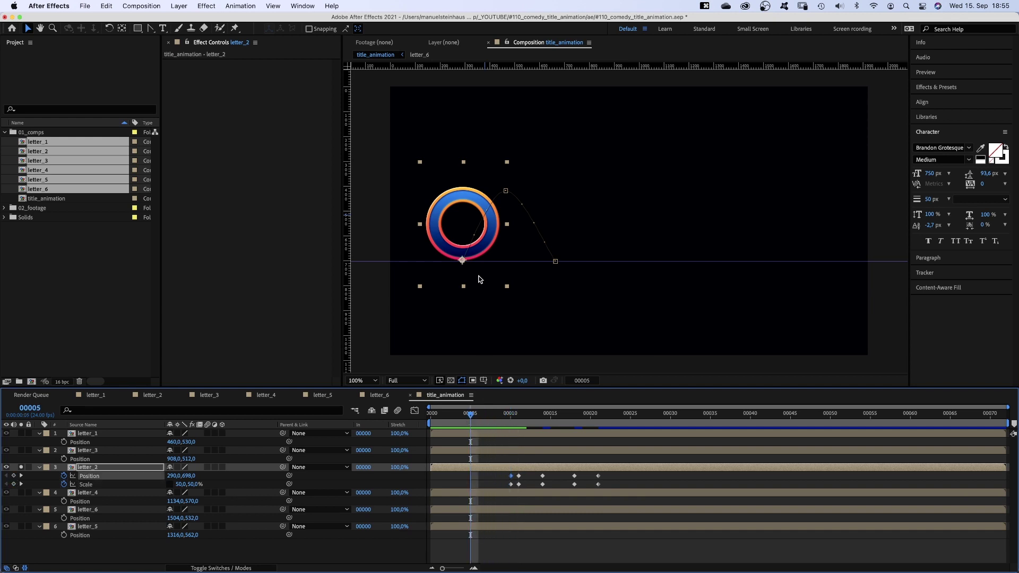
pyautogui.moveTo(470, 235); pyautogui.dragTo(408, 161)
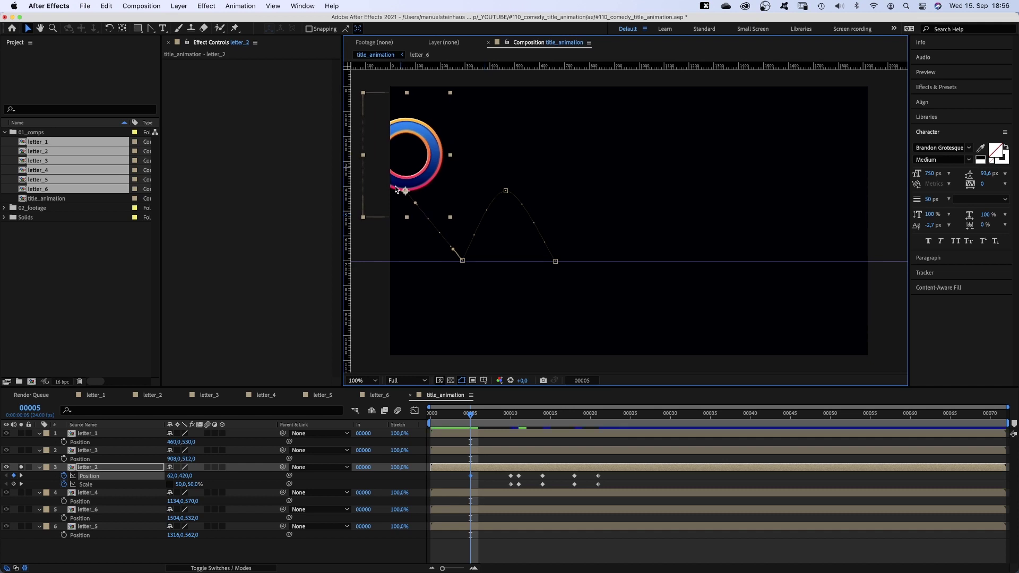
pyautogui.click(181, 485)
pyautogui.write('40')
pyautogui.press('Tab')
pyautogui.write('60')
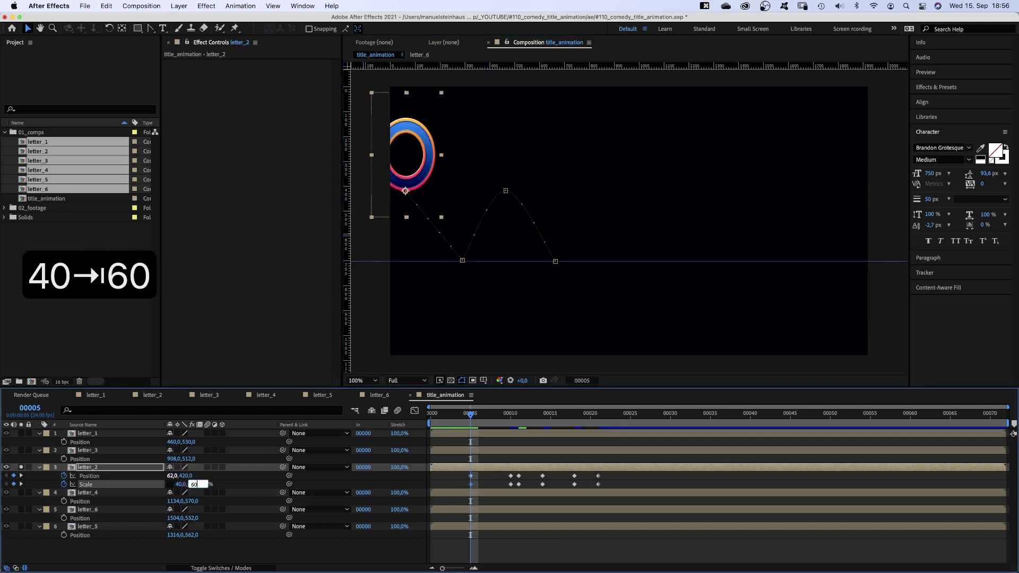
pyautogui.press('Return')
pyautogui.moveTo(469, 419); pyautogui.dragTo(430, 418)
pyautogui.moveTo(415, 162); pyautogui.dragTo(365, 219)
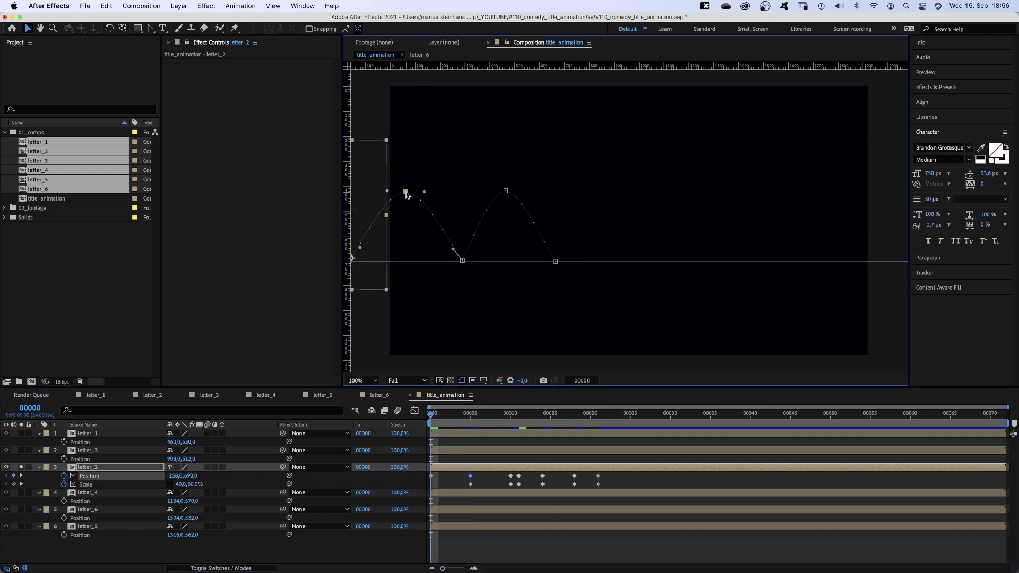
# Round off the two peaks of the O's motion path with the Convert Vertex tool
pyautogui.moveTo(150, 28); pyautogui.dragTo(183, 66)
pyautogui.moveTo(407, 192); pyautogui.dragTo(443, 194)
pyautogui.moveTo(506, 192); pyautogui.dragTo(538, 191)
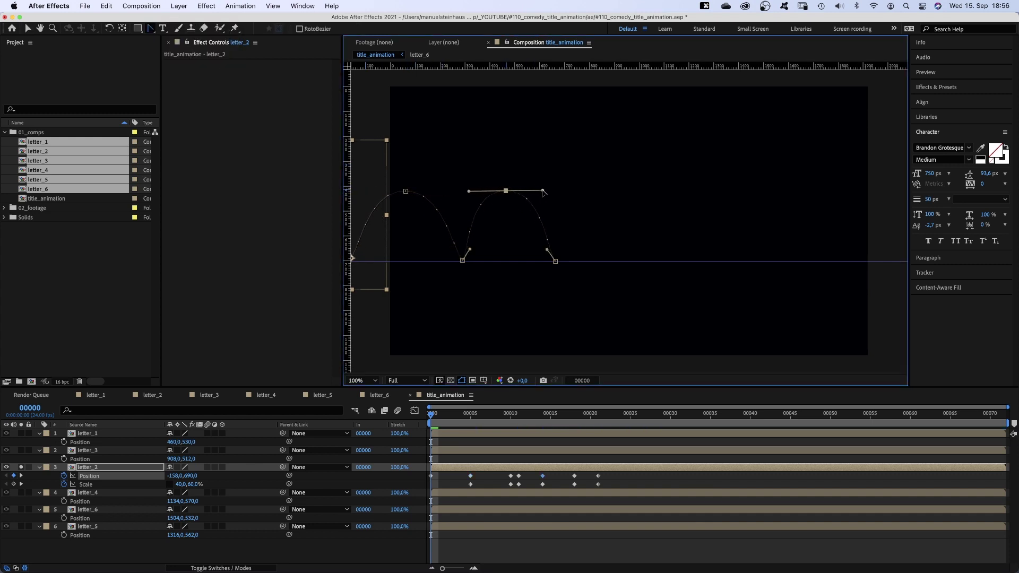
pyautogui.press('v')
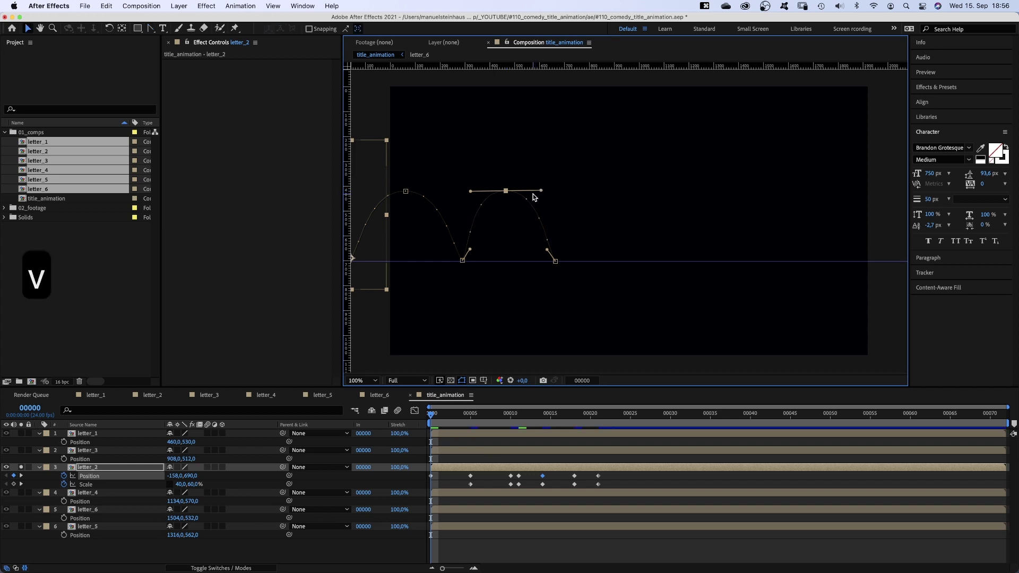
# Squash the ring to 55×45% scale at its frame 24 landing
pyautogui.moveTo(585, 413); pyautogui.dragTo(622, 420)
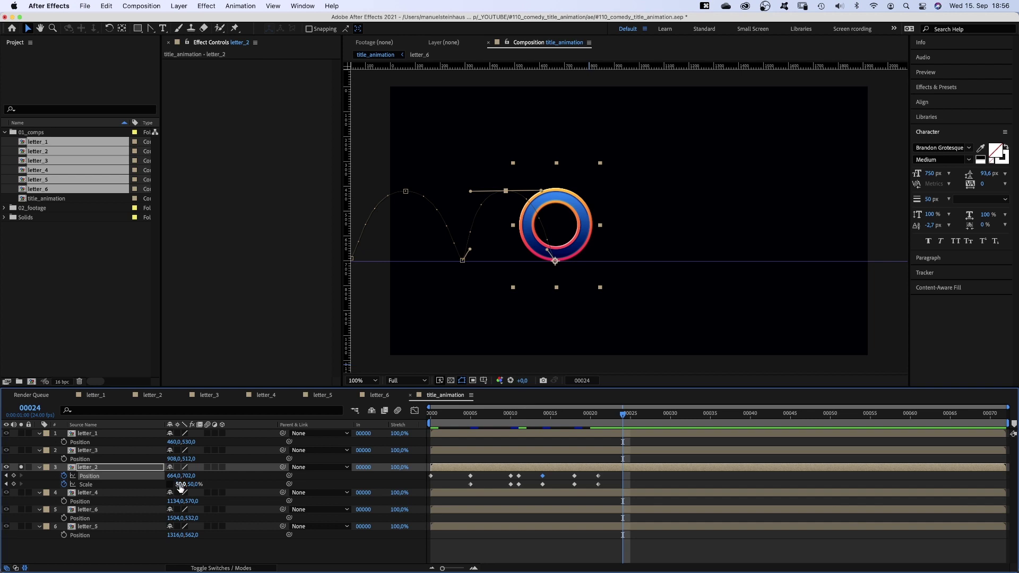
pyautogui.write('55')
pyautogui.press('Tab')
pyautogui.write('45')
pyautogui.press('Return')
# Settle the ring back to 50×50% at frame 27 and preview it
pyautogui.click(647, 414)
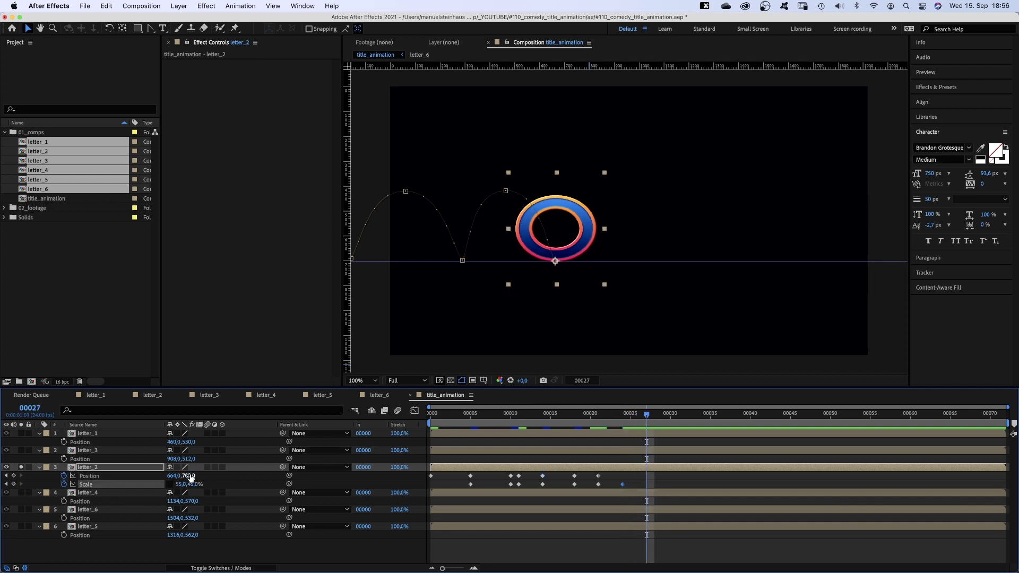
pyautogui.write('50')
pyautogui.press('Tab')
pyautogui.write('50')
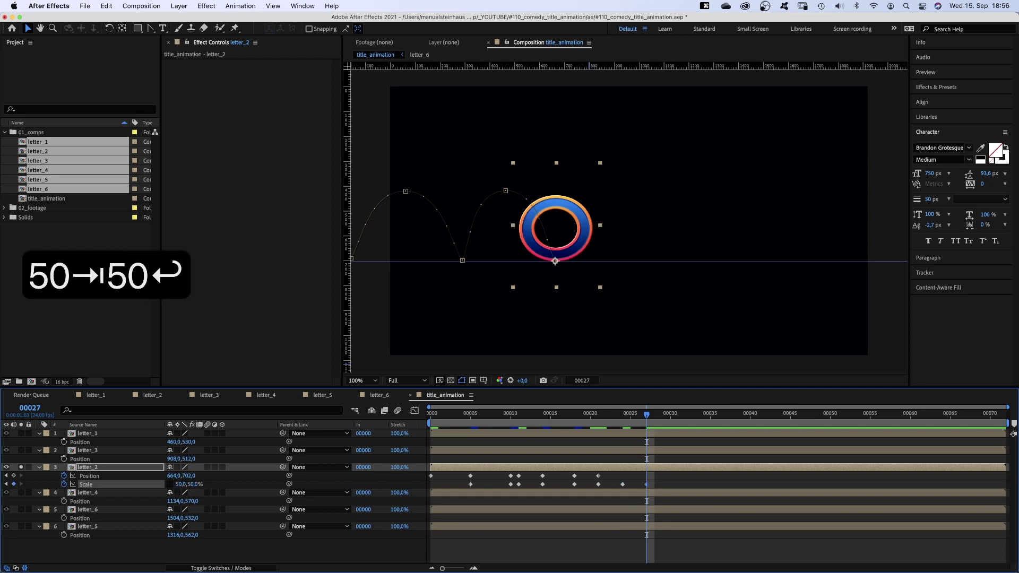
pyautogui.press('Return')
pyautogui.press('KP_0')
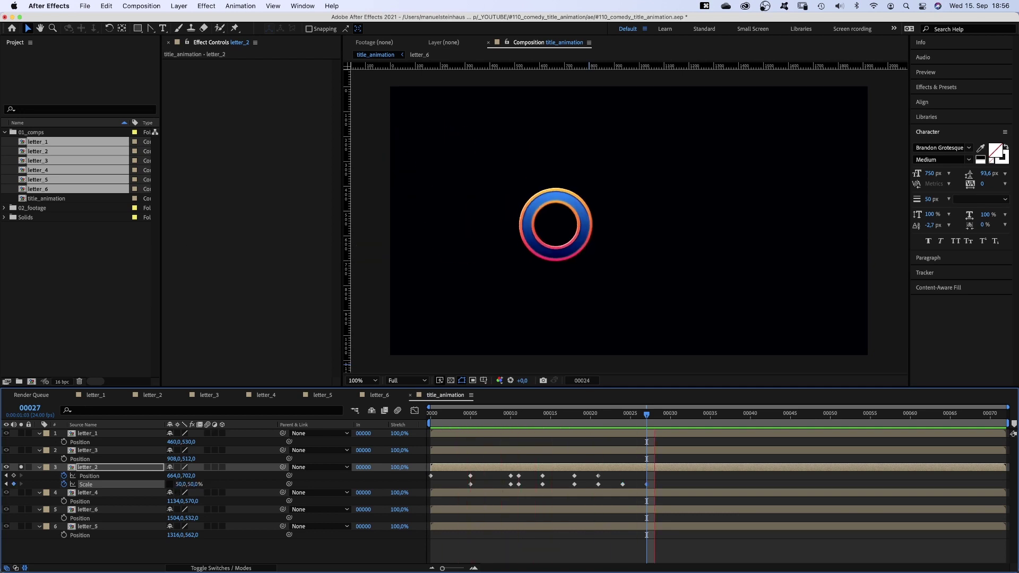
# Apply Easy Ease In to all of the O ring's Position and Scale keyframes and preview
pyautogui.press('space')
pyautogui.moveTo(704, 478); pyautogui.dragTo(428, 495)
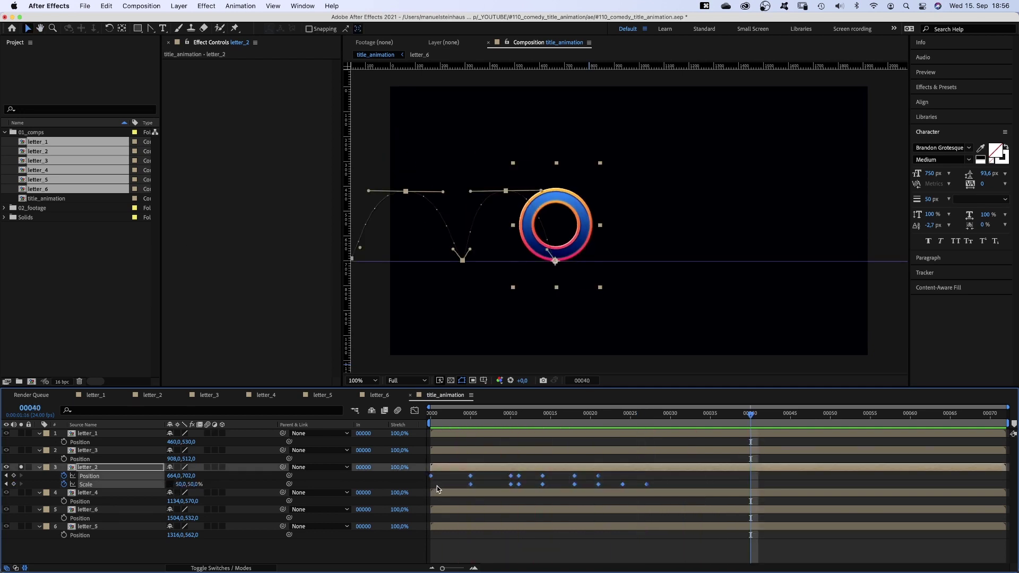
pyautogui.rightClick(431, 478)
pyautogui.moveTo(477, 562)
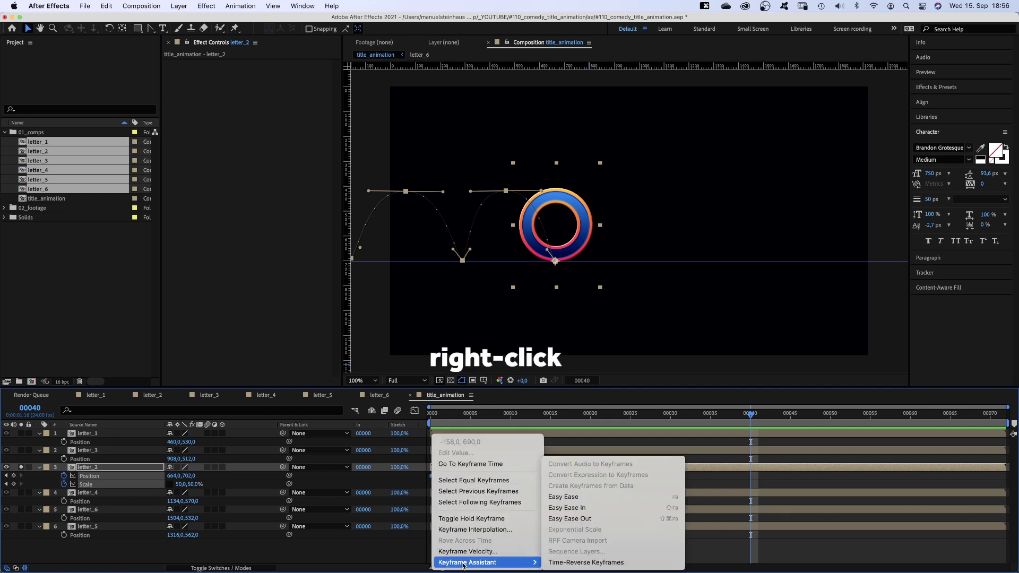
pyautogui.click(577, 508)
pyautogui.press('0')
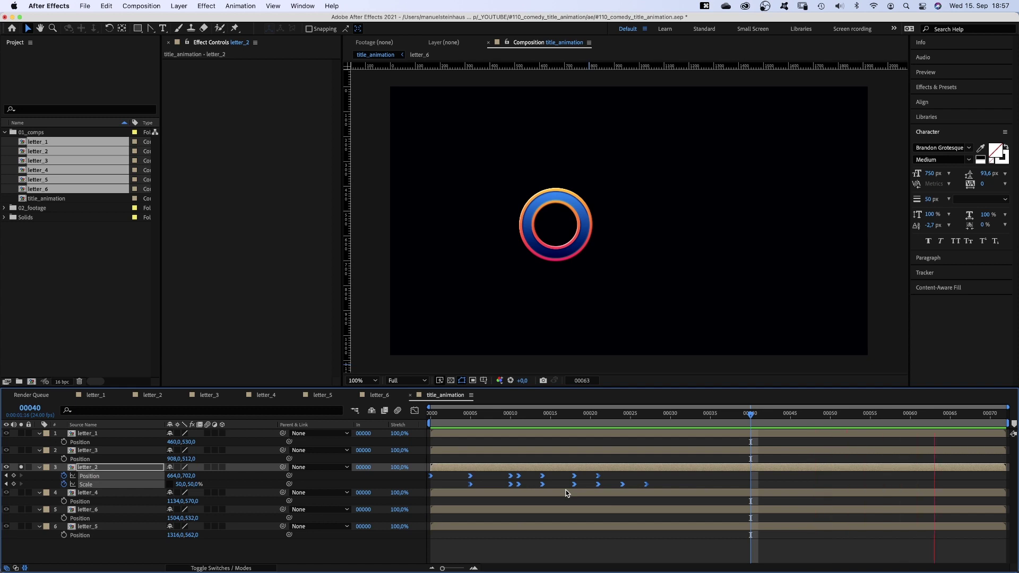
pyautogui.press('space')
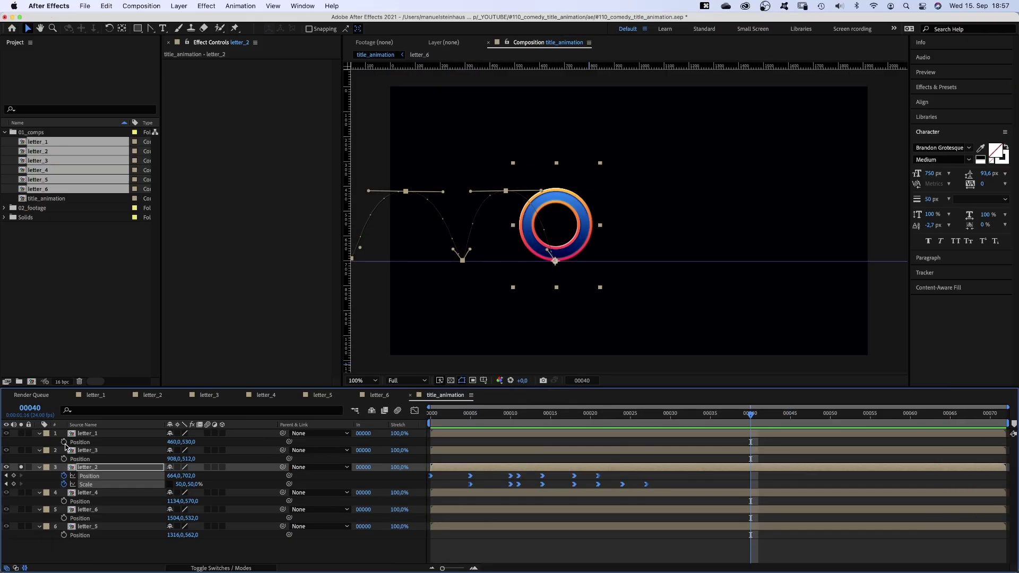
pyautogui.click(76, 436)
# Solo the C layer and move its anchor point to the bottom edge
pyautogui.click(21, 433)
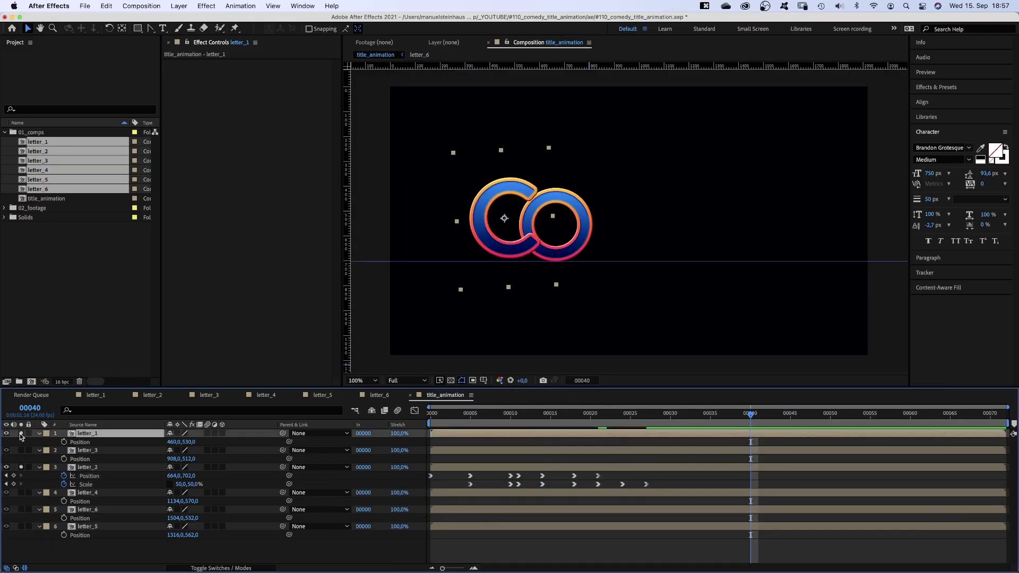
pyautogui.click(122, 29)
pyautogui.moveTo(504, 219); pyautogui.dragTo(501, 240)
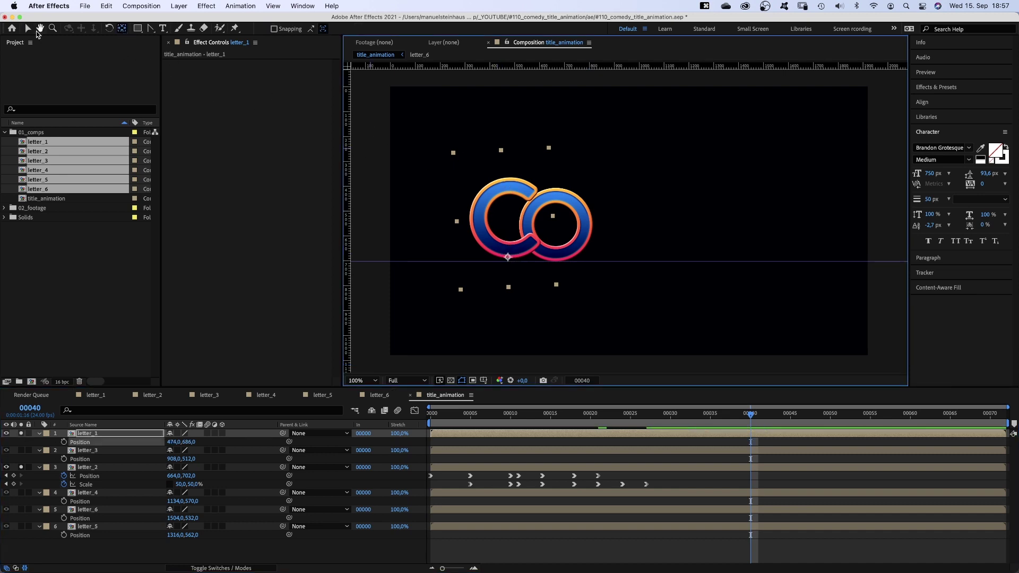
pyautogui.click(29, 29)
# Keyframe the C at 474,686 on frame 24 and push it off-screen left at frame 18
pyautogui.moveTo(672, 409); pyautogui.dragTo(622, 413)
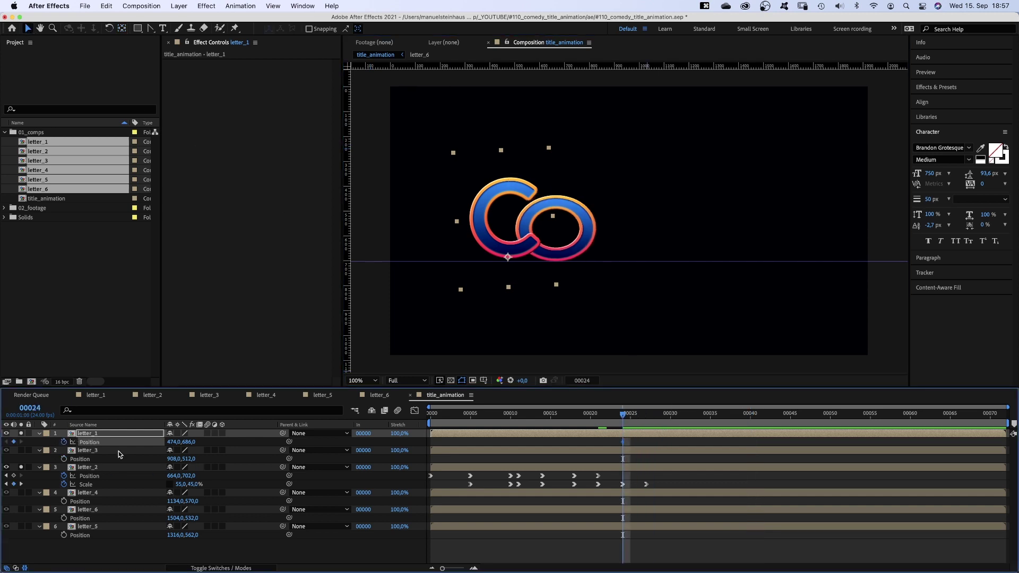
pyautogui.click(566, 419)
pyautogui.moveTo(570, 419); pyautogui.dragTo(573, 417)
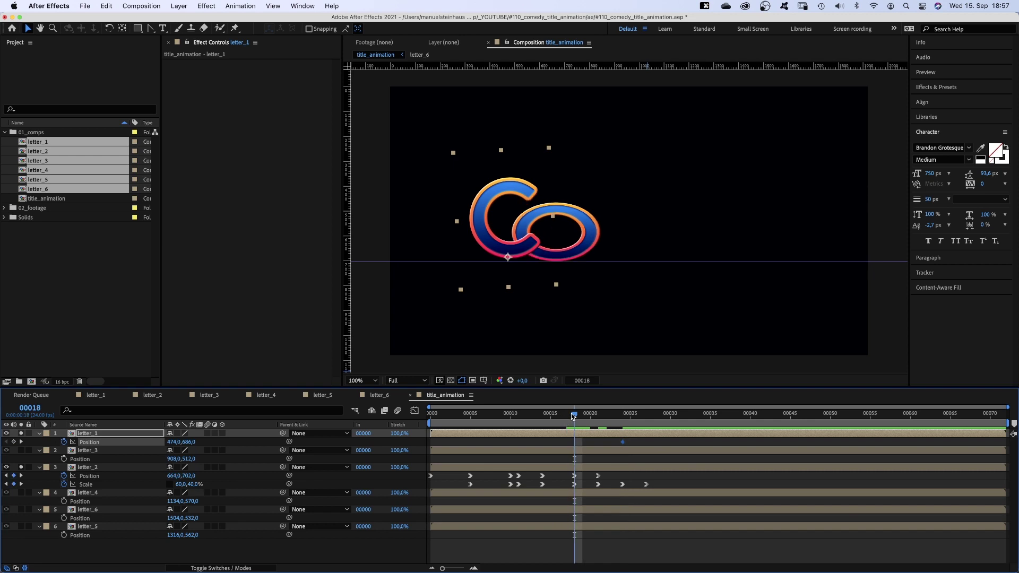
pyautogui.moveTo(173, 442); pyautogui.dragTo(62, 444)
# Start the C's rotation at -30° and key -24° at frame 24
pyautogui.hotkey('shift', 'r')
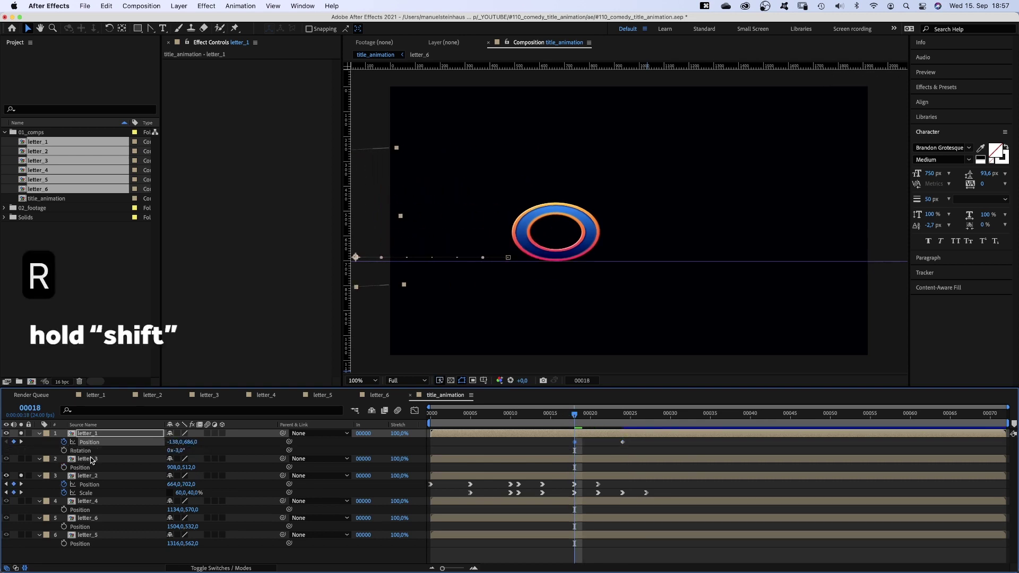
pyautogui.write('-30')
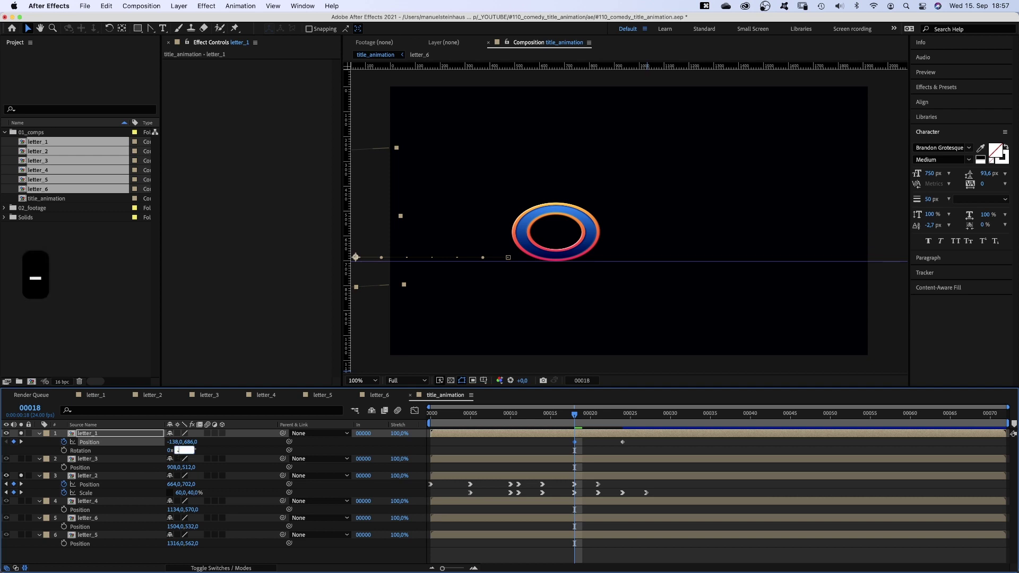
pyautogui.press('Return')
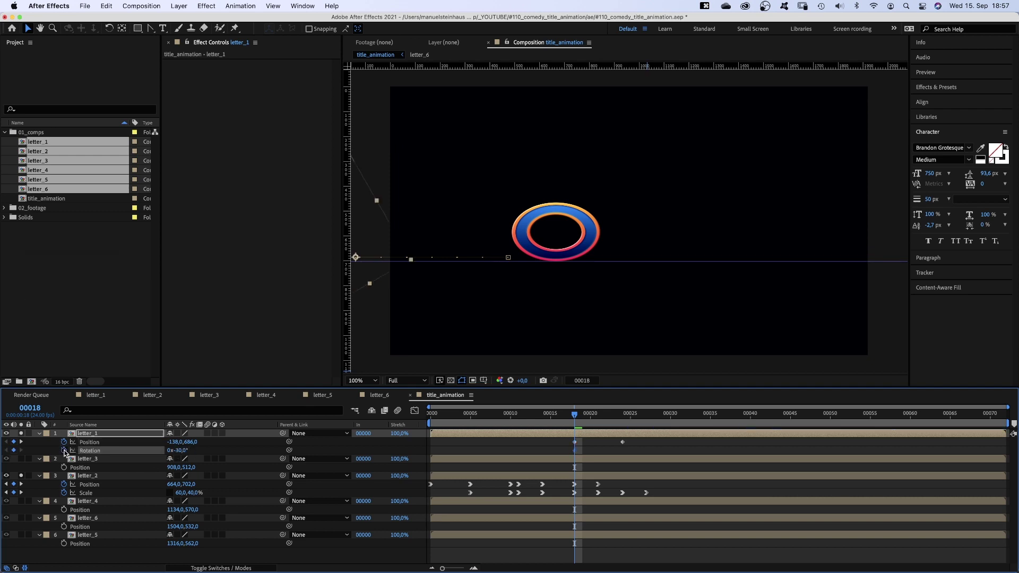
pyautogui.moveTo(583, 416); pyautogui.dragTo(623, 415)
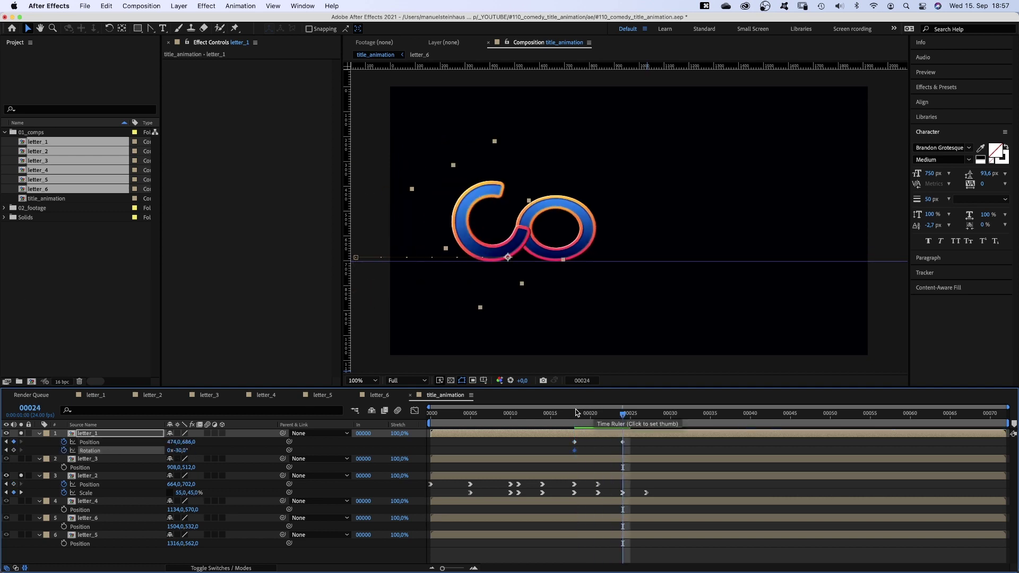
pyautogui.click(176, 450)
pyautogui.write('-24')
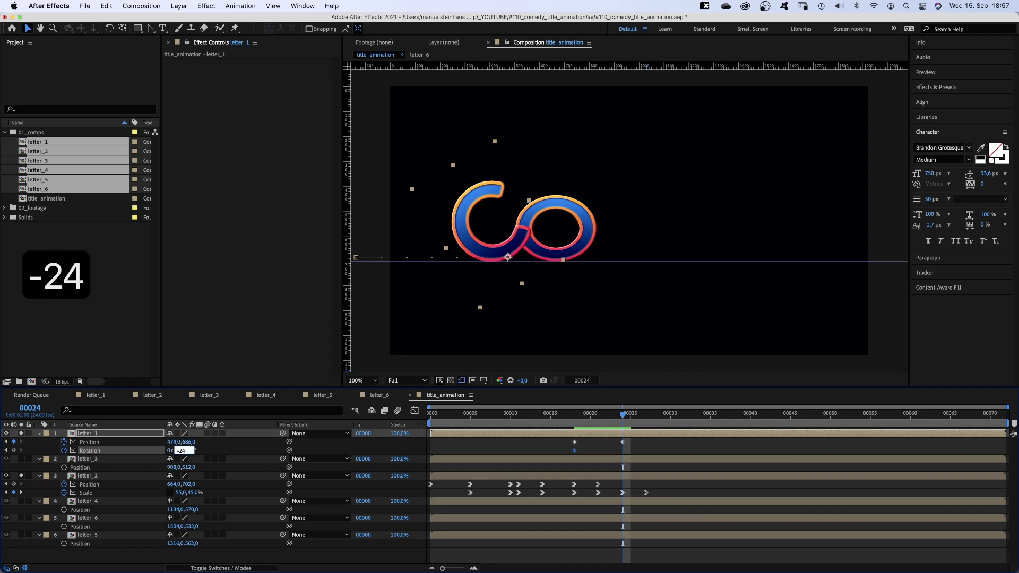
pyautogui.press('Return')
# Key the C's rotation at 39° on frame 27 and -11° on frame 30
pyautogui.moveTo(633, 419); pyautogui.dragTo(647, 422)
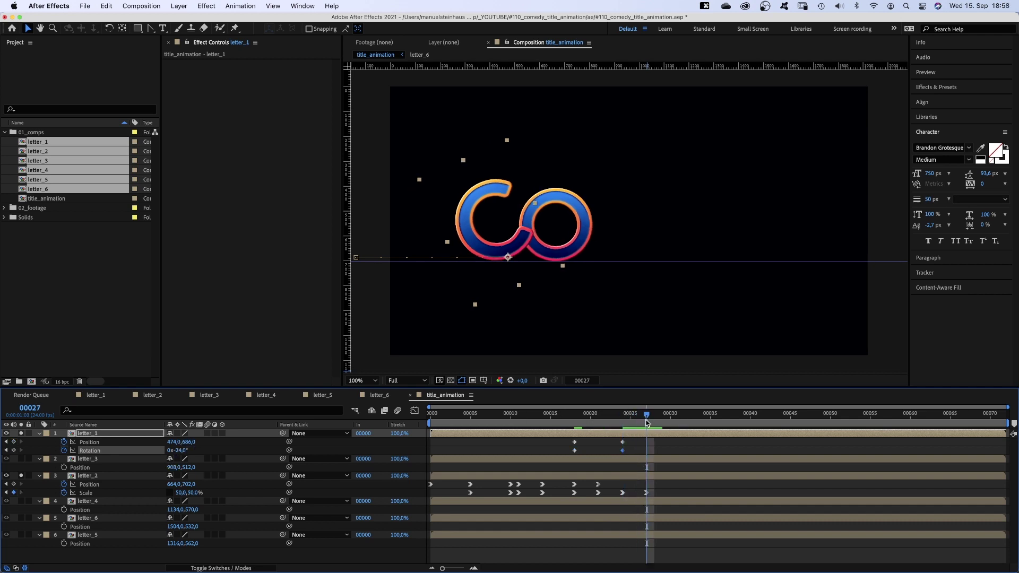
pyautogui.write('39')
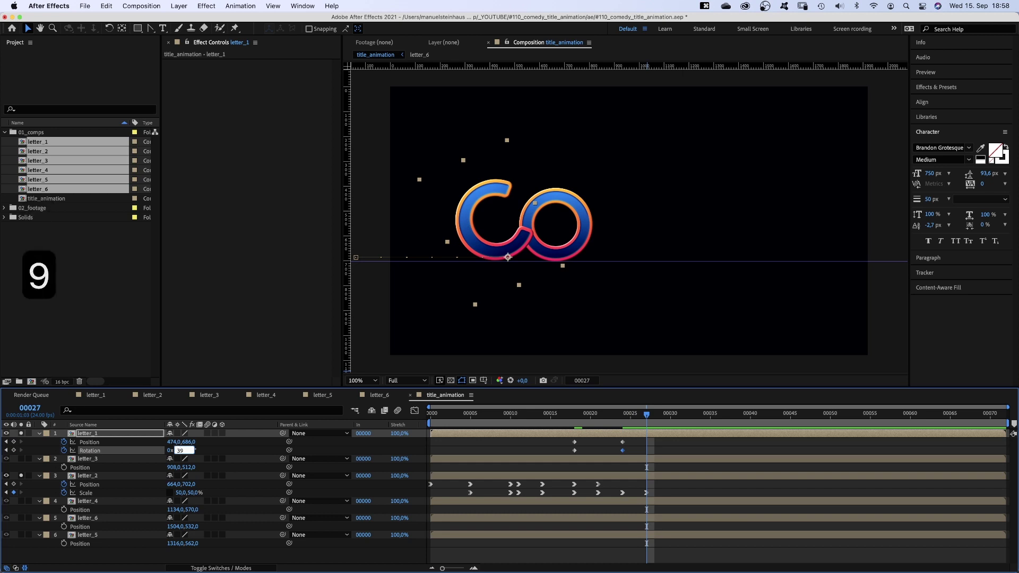
pyautogui.press('Return')
pyautogui.click(670, 419)
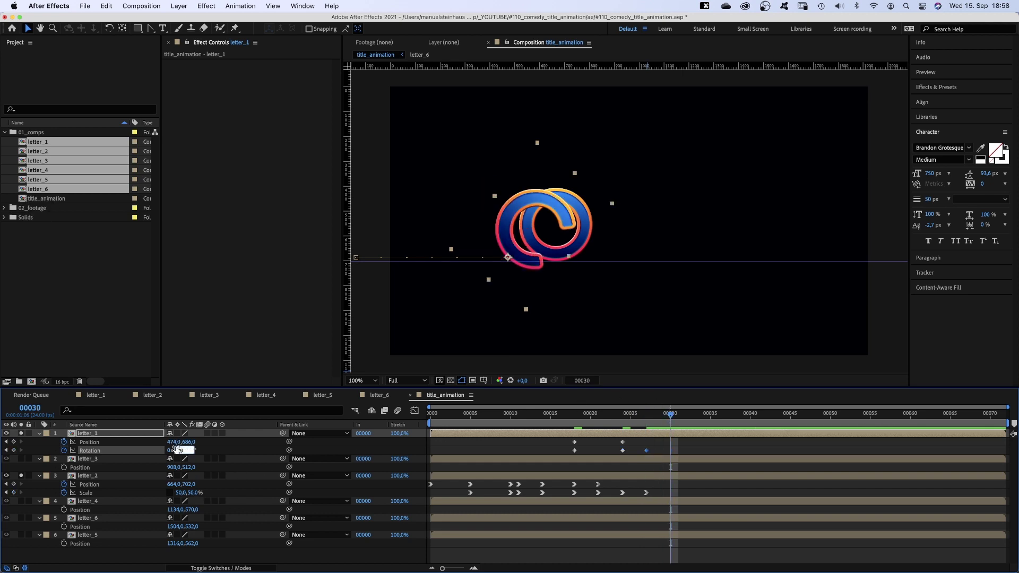
pyautogui.write('-11')
pyautogui.press('Return')
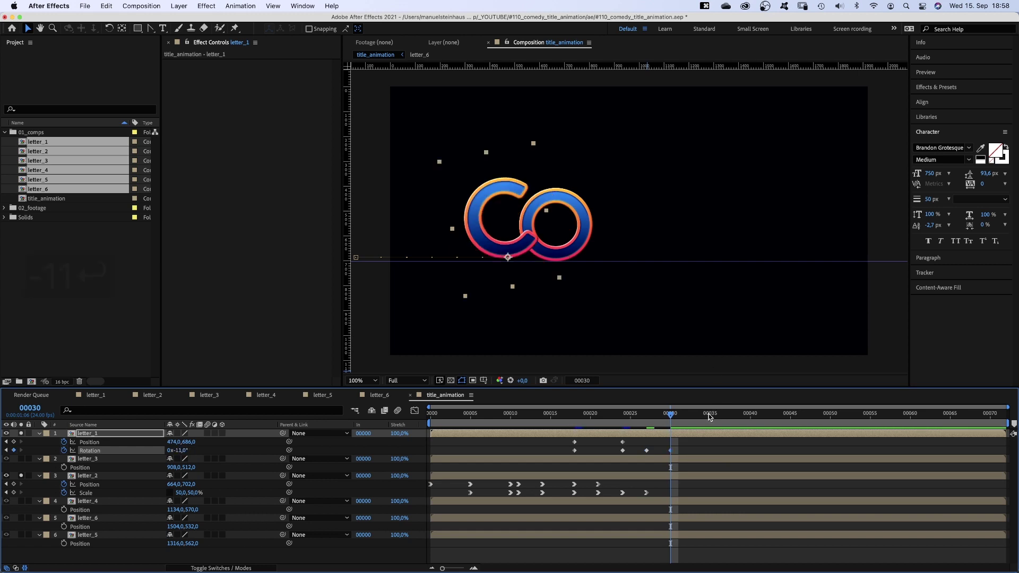
# Settle the C at -3° on frame 34, preview, and start its layer at frame 18
pyautogui.moveTo(698, 428); pyautogui.dragTo(705, 422)
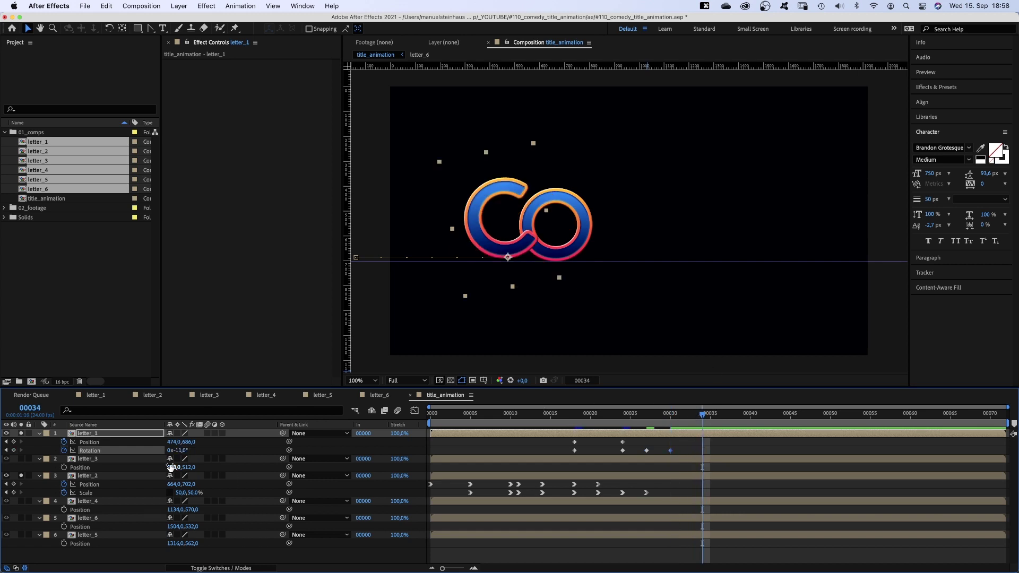
pyautogui.write('-3')
pyautogui.press('Return')
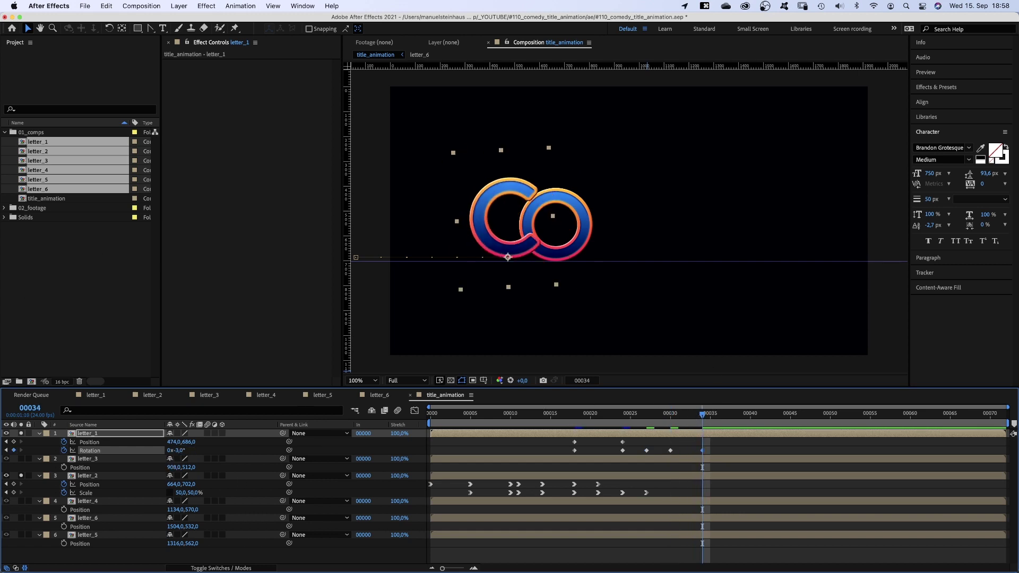
pyautogui.press('0')
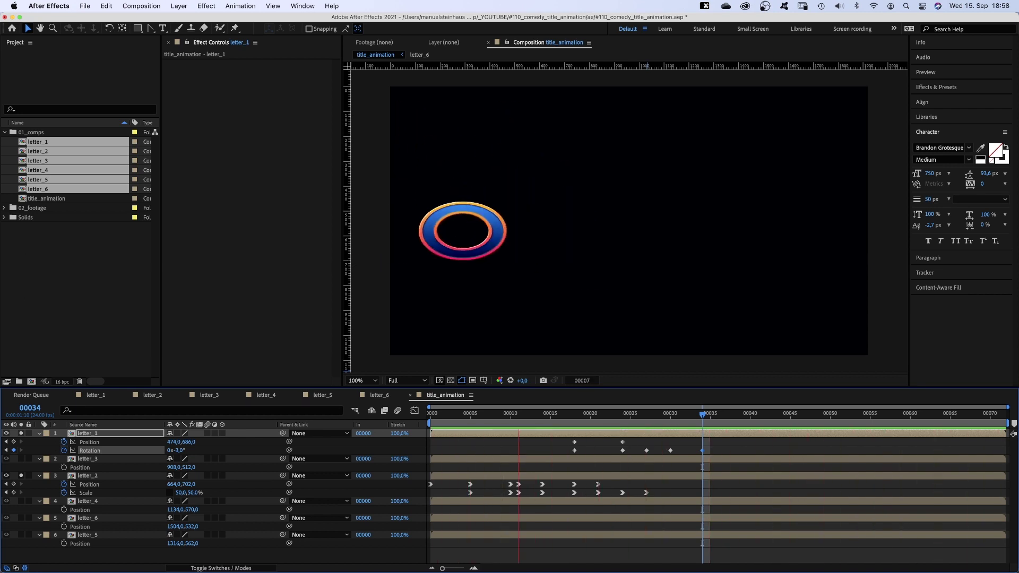
pyautogui.click(435, 438)
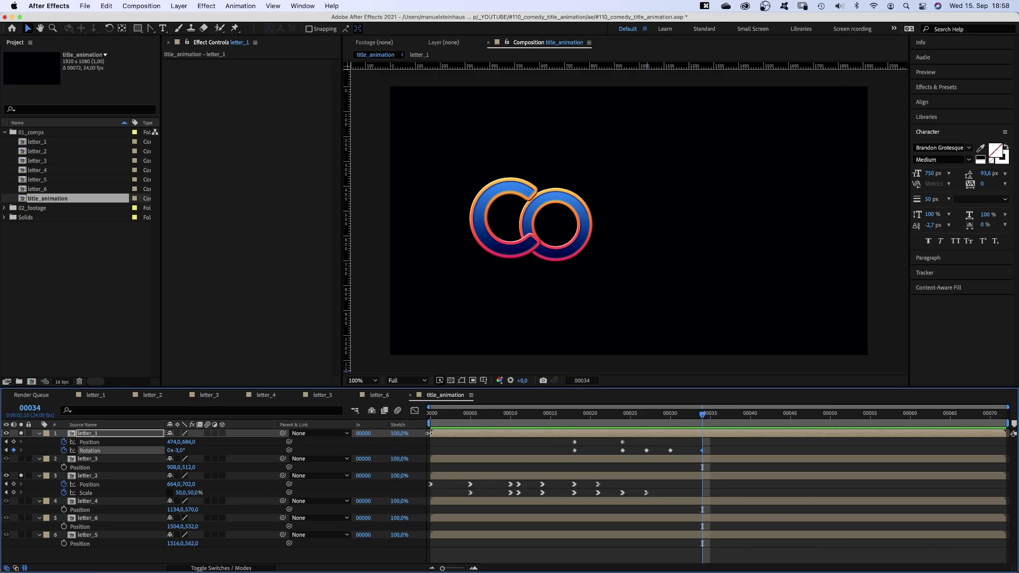
pyautogui.moveTo(429, 433); pyautogui.dragTo(574, 435)
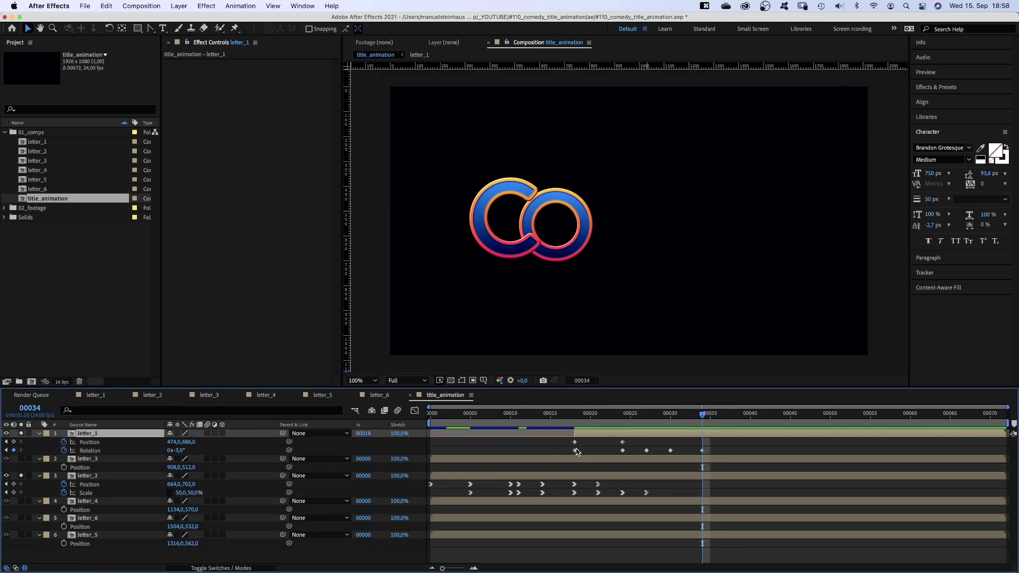
pyautogui.click(21, 459)
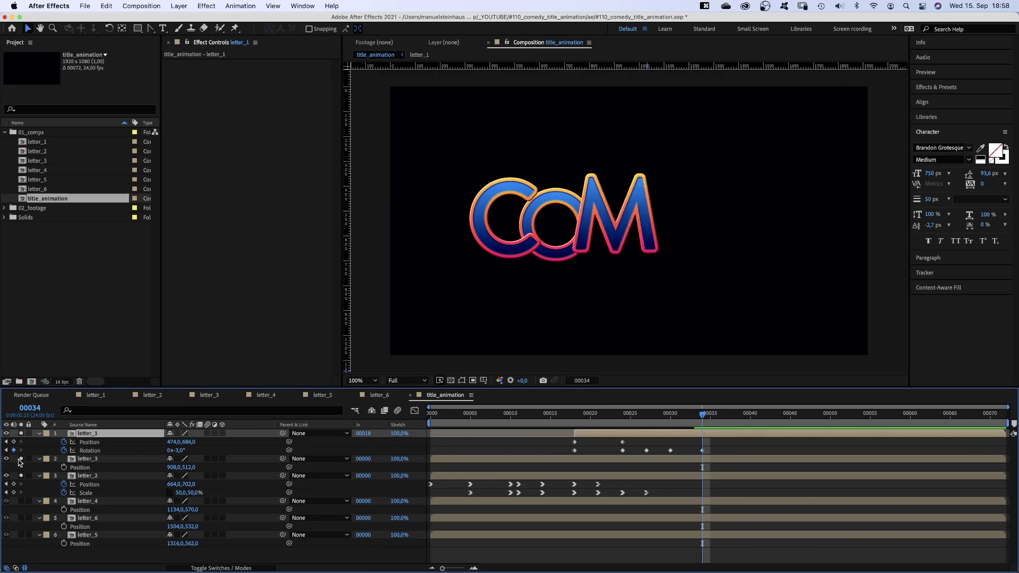
# Select the M layer and set Scale and Rotation keyframes at frame 34
pyautogui.click(87, 458)
pyautogui.press('s')
pyautogui.hotkey('shift', 'r')
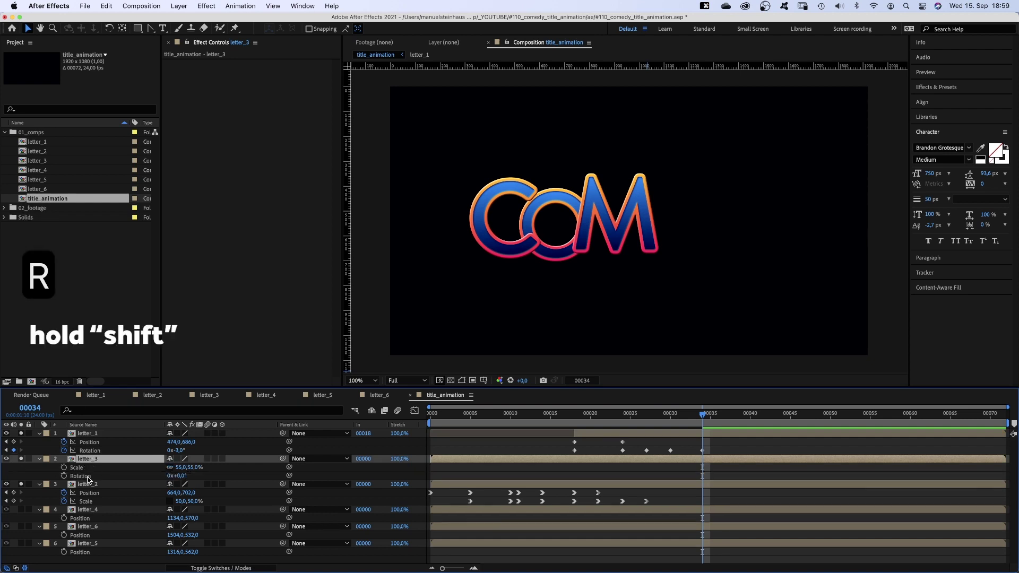
pyautogui.click(63, 467)
pyautogui.click(64, 476)
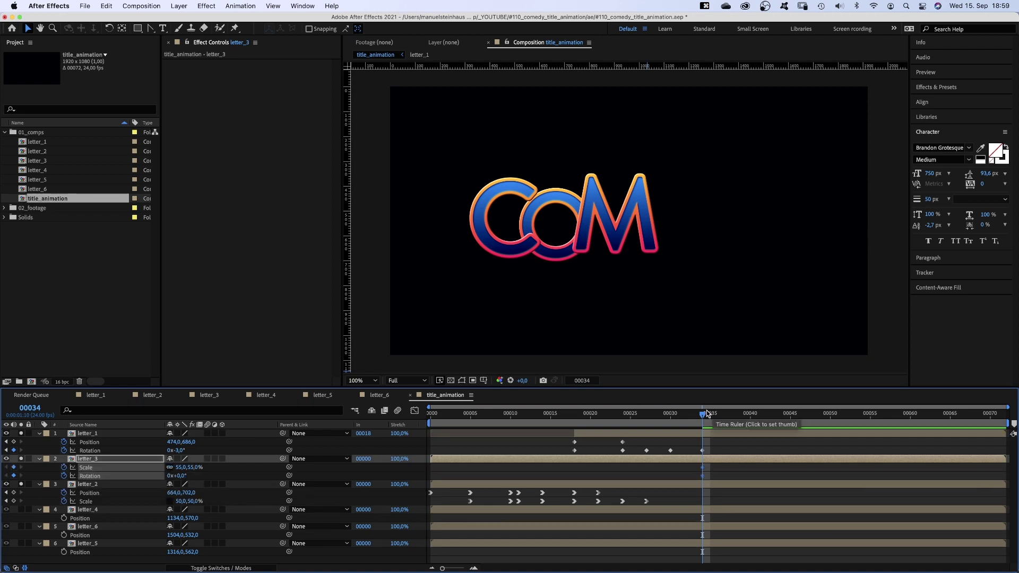
# At frame 31, set the M's rotation to -10° and its scale to 75%
pyautogui.moveTo(703, 413); pyautogui.dragTo(678, 416)
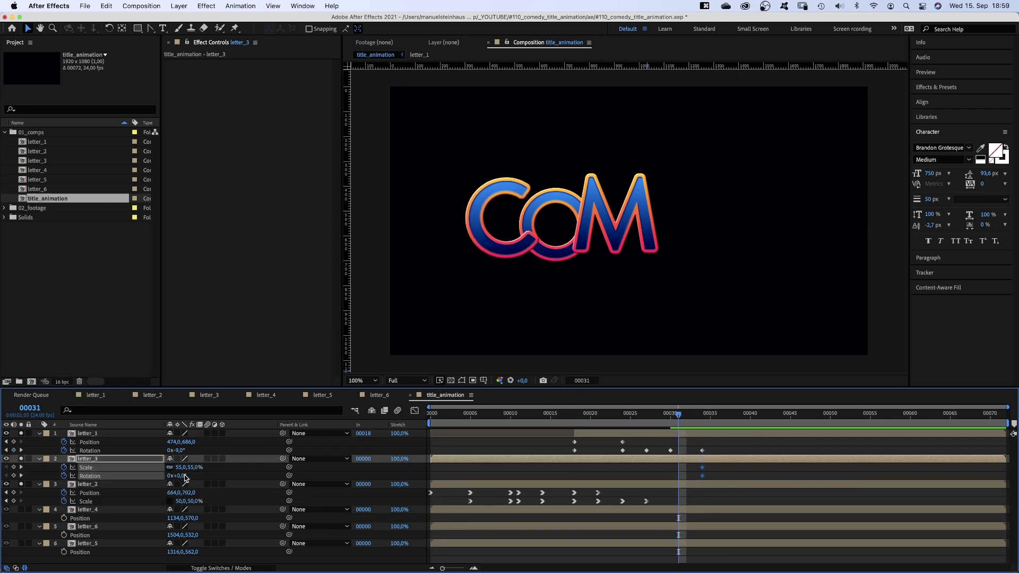
pyautogui.write('-10')
pyautogui.press('Return')
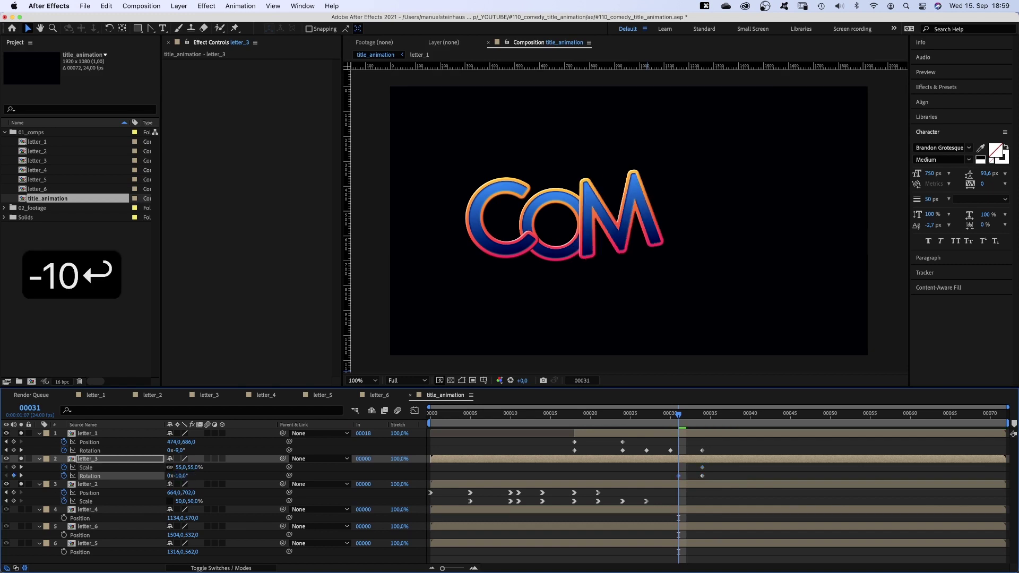
pyautogui.click(180, 467)
pyautogui.write('75')
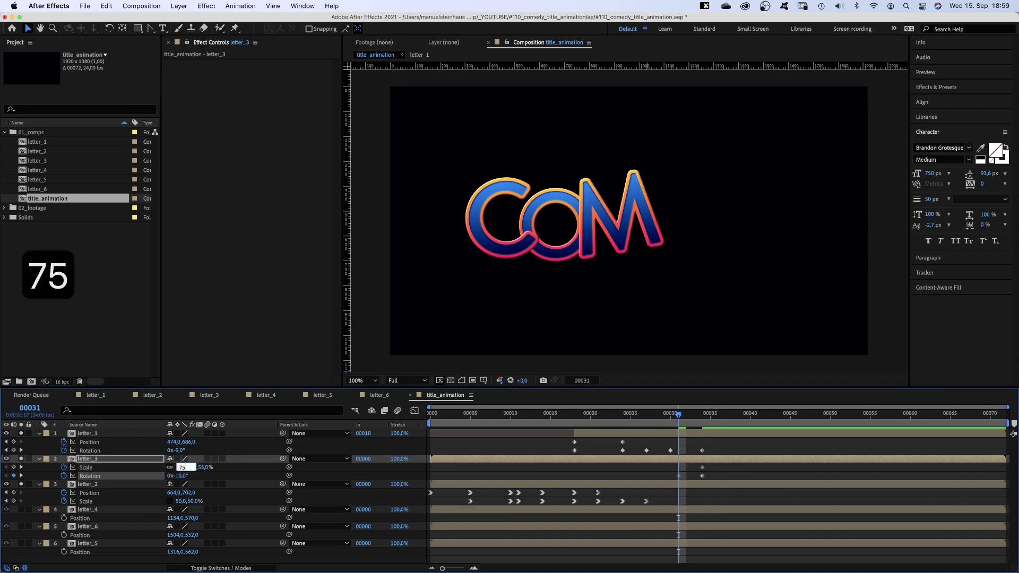
pyautogui.press('Return')
# At frame 26, set the M's rotation to 40° and its scale to 0%
pyautogui.click(644, 422)
pyautogui.moveTo(644, 423); pyautogui.dragTo(639, 423)
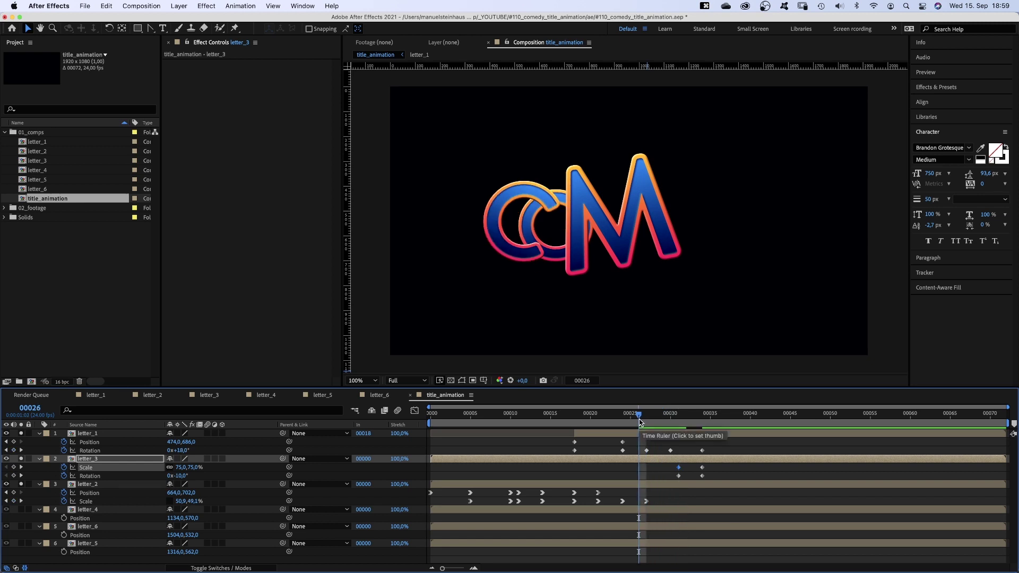
pyautogui.write('40')
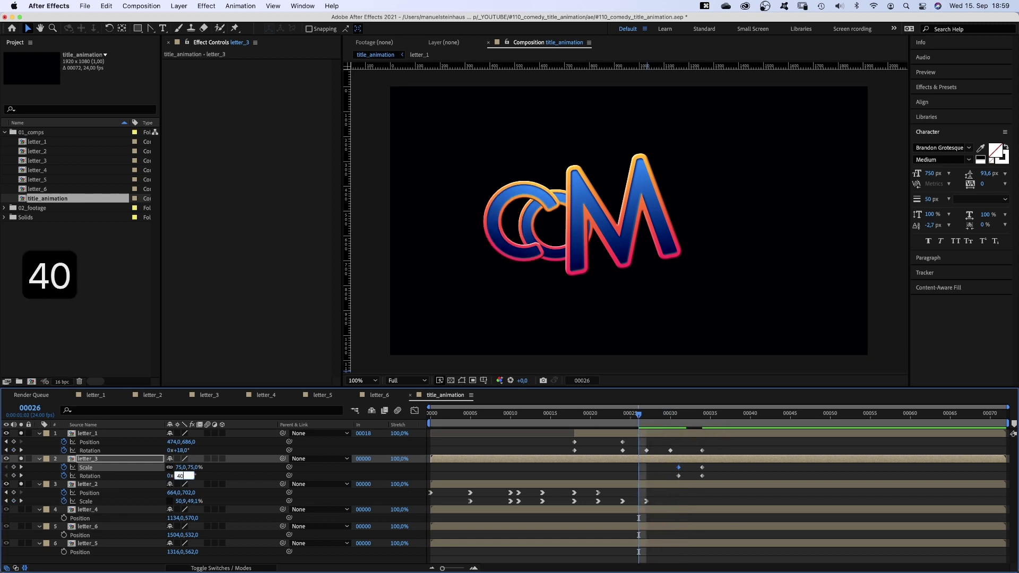
pyautogui.press('Return')
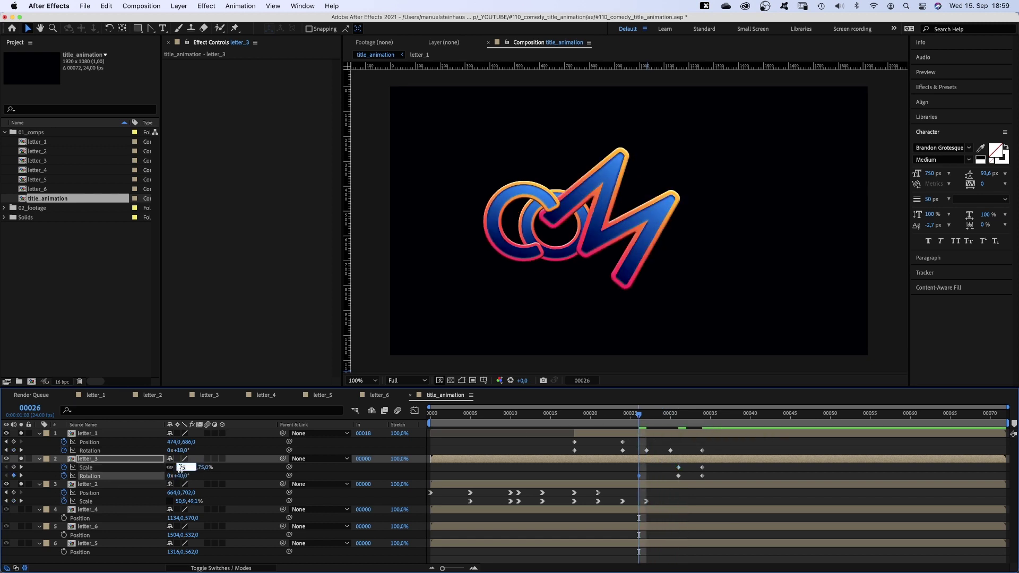
pyautogui.write('0')
pyautogui.press('Return')
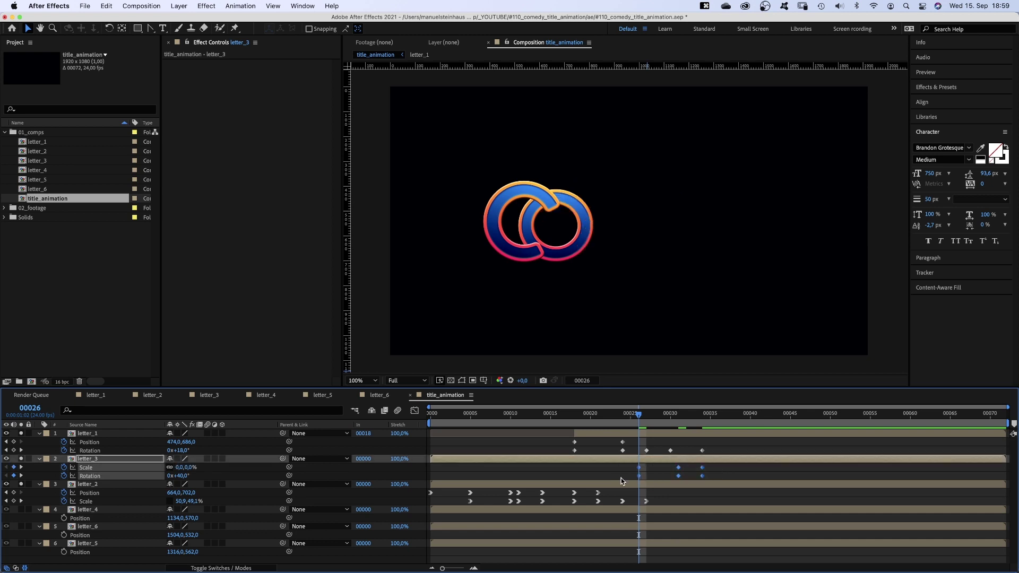
# Apply Easy Ease In to the M's keyframes and preview the animation
pyautogui.rightClick(639, 468)
pyautogui.moveTo(666, 561)
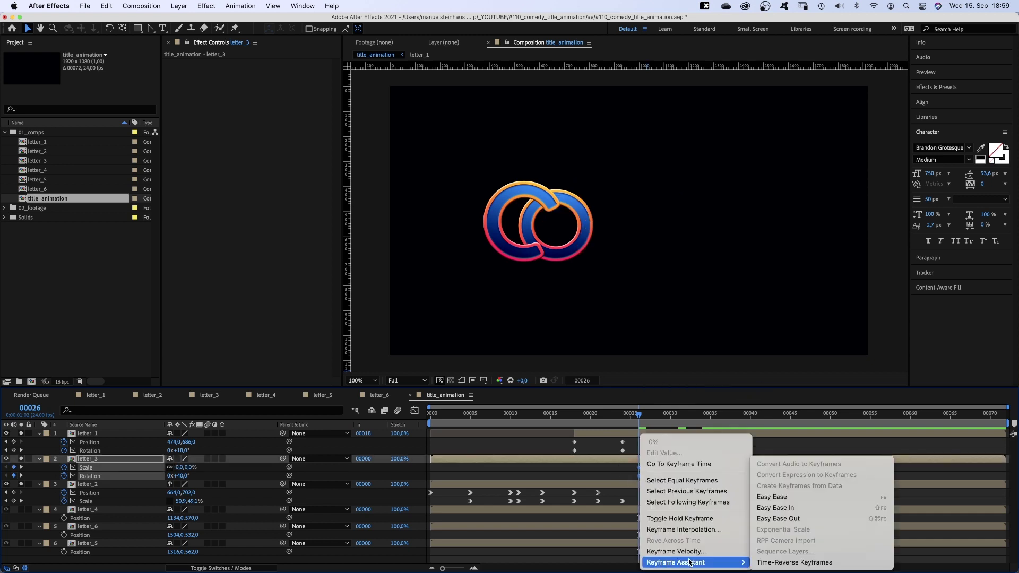
pyautogui.click(775, 508)
pyautogui.press('KP_0')
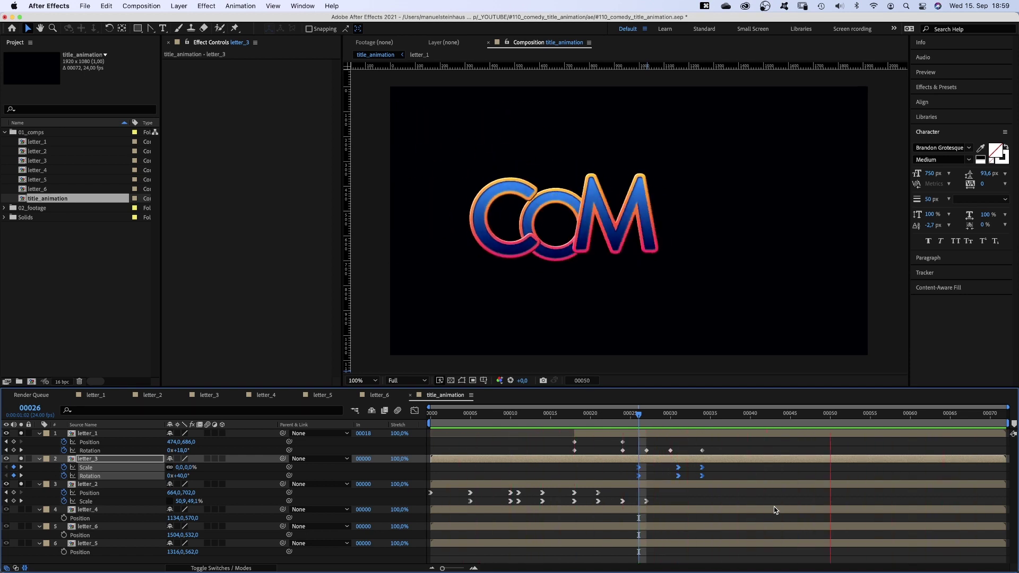
pyautogui.press('space')
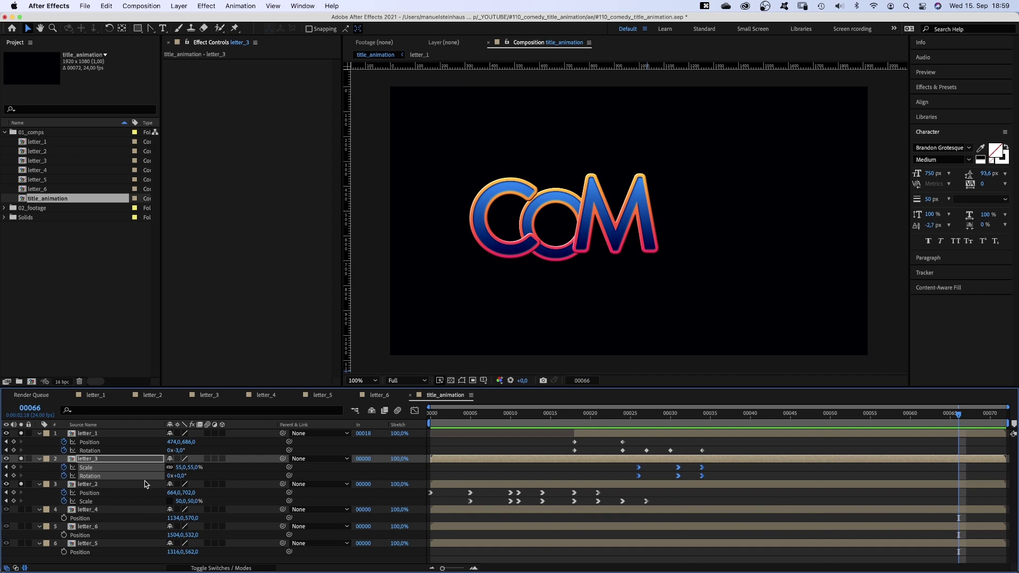
pyautogui.click(39, 433)
# Show the E and keyframe it from 19% scale and -25° at frame 31 to its pose at 34
pyautogui.click(39, 442)
pyautogui.click(39, 450)
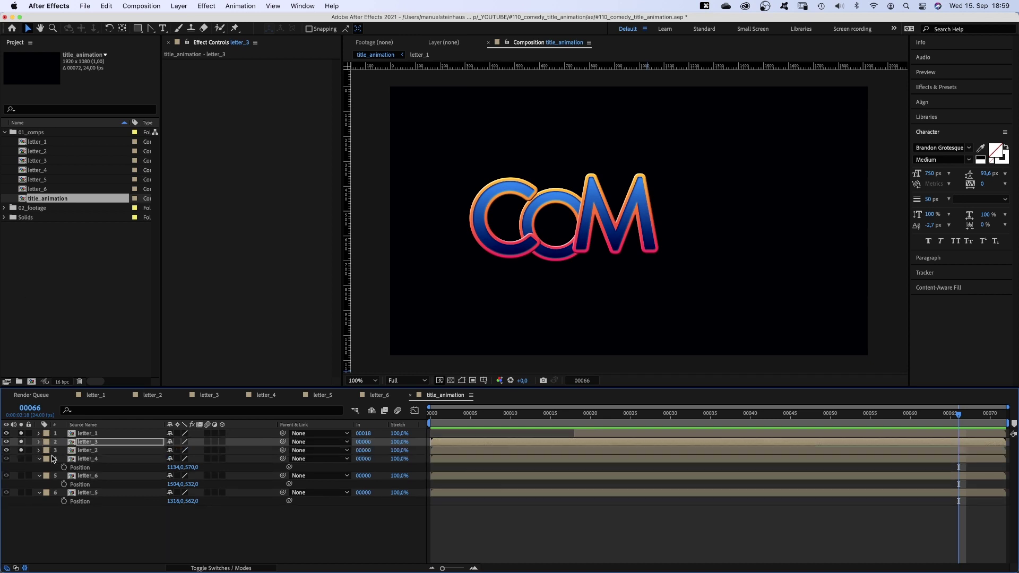
pyautogui.click(85, 458)
pyautogui.click(21, 459)
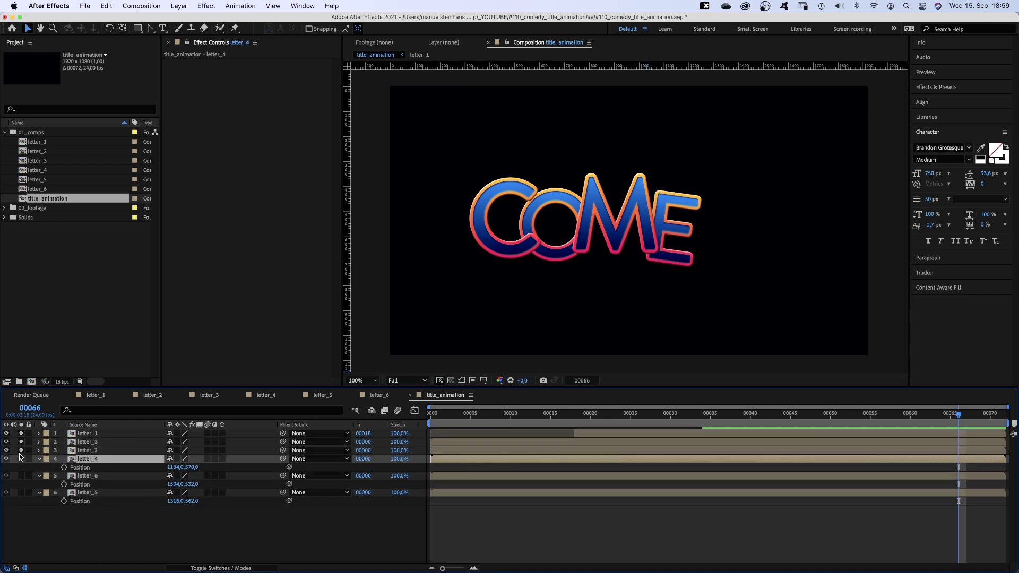
pyautogui.hotkey('shift', 's')
pyautogui.hotkey('shift', 'r')
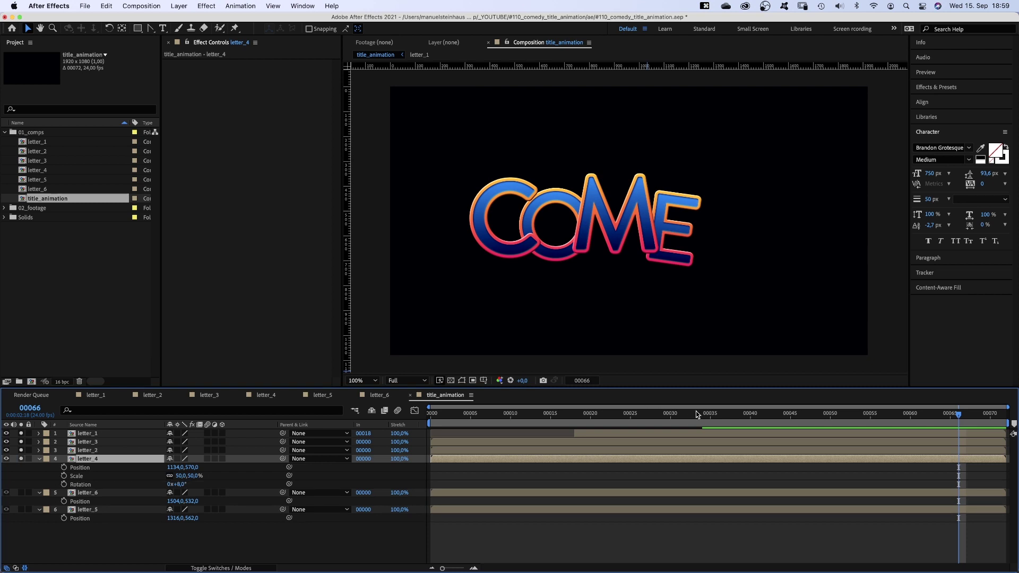
pyautogui.click(703, 414)
pyautogui.click(64, 467)
pyautogui.moveTo(701, 414); pyautogui.dragTo(678, 413)
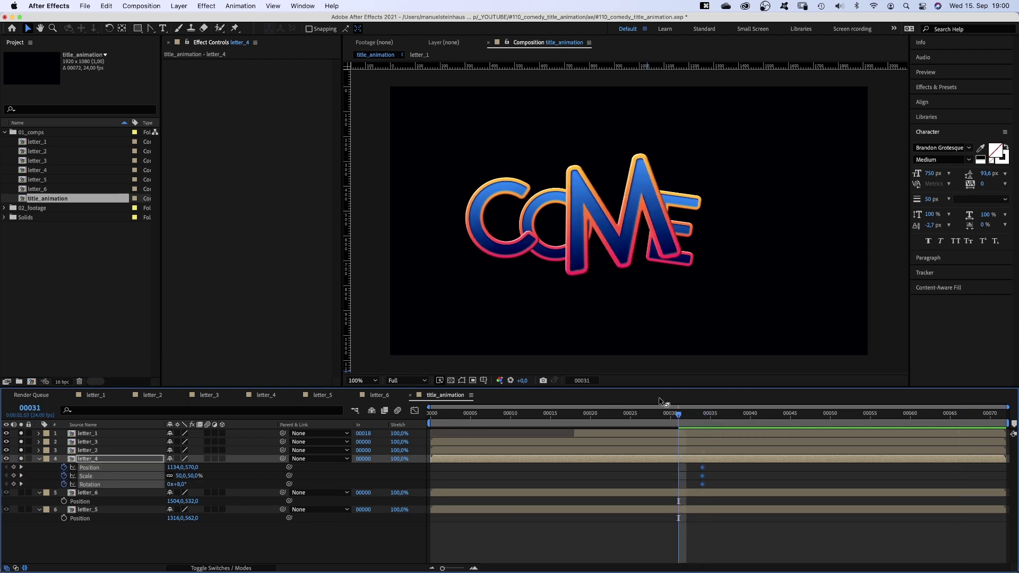
pyautogui.moveTo(186, 475); pyautogui.dragTo(159, 471)
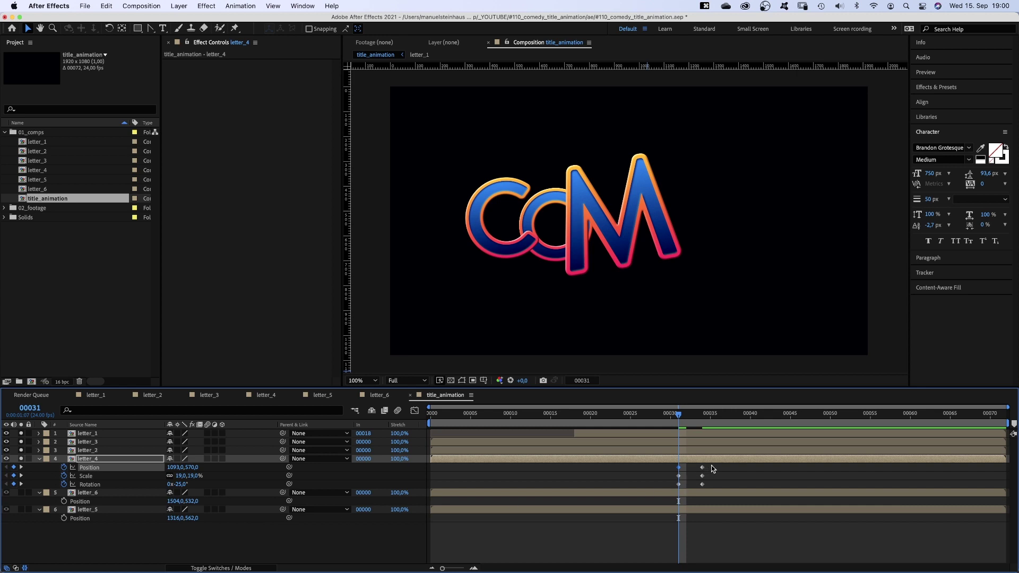
# Ease the E's keyframes in, trim its layer to start at frame 31, and preview
pyautogui.moveTo(712, 469); pyautogui.dragTo(673, 486)
pyautogui.rightClick(679, 467)
pyautogui.moveTo(733, 562)
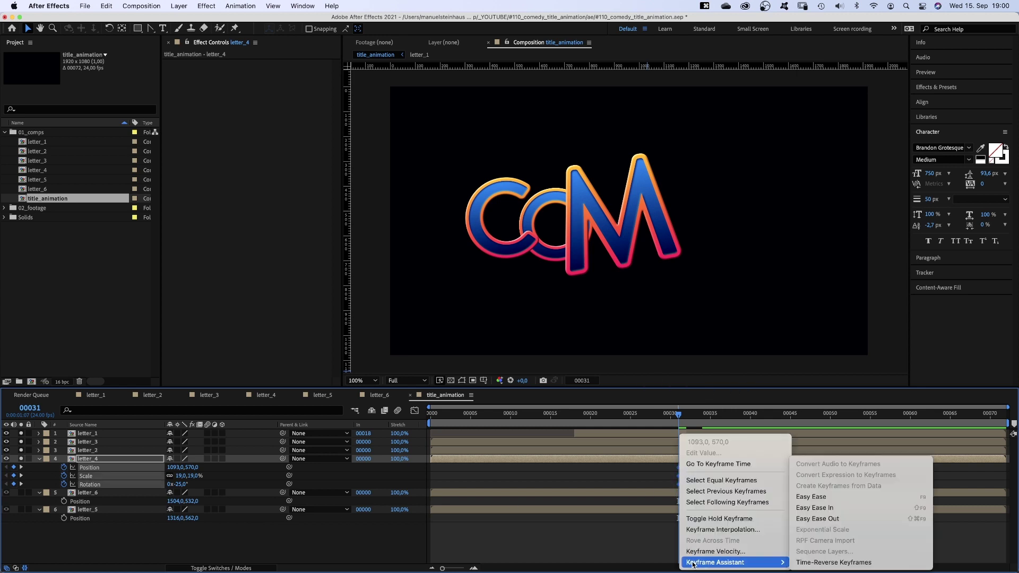
pyautogui.click(817, 508)
pyautogui.click(438, 463)
pyautogui.moveTo(431, 459); pyautogui.dragTo(656, 476)
pyautogui.press('KP_0')
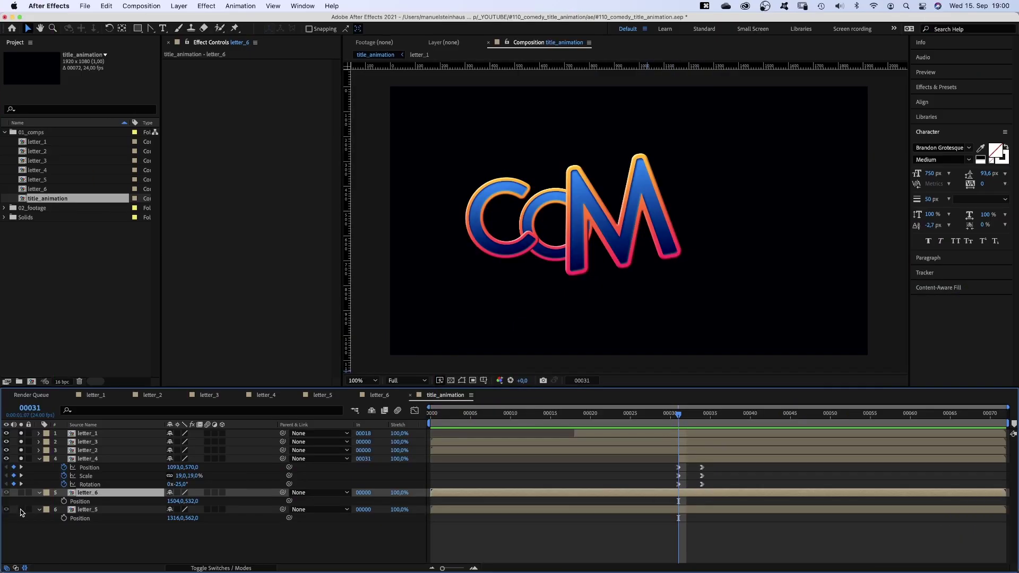
# Show the D layer and move its anchor point down to its base
pyautogui.click(21, 510)
pyautogui.click(92, 510)
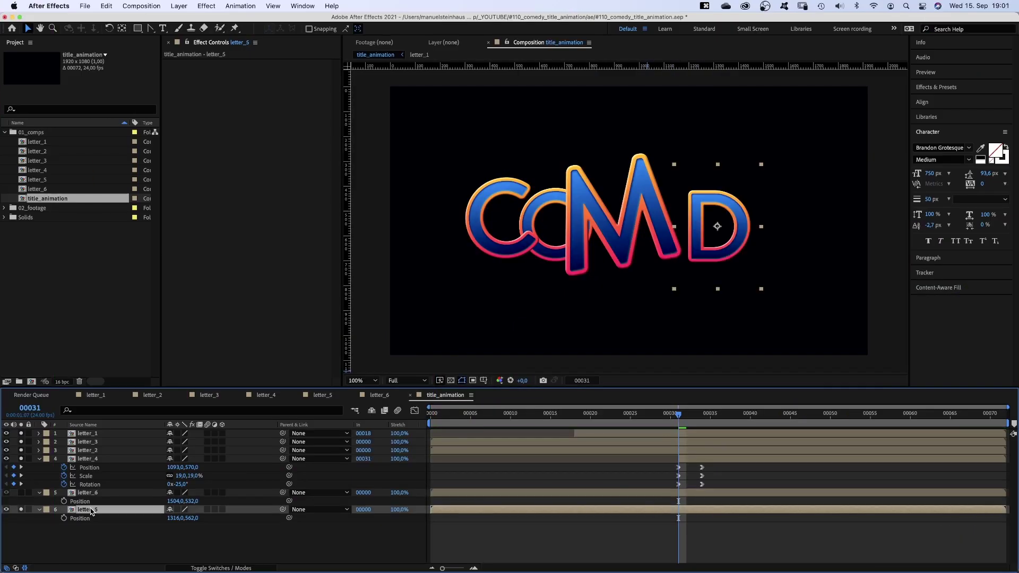
pyautogui.click(120, 32)
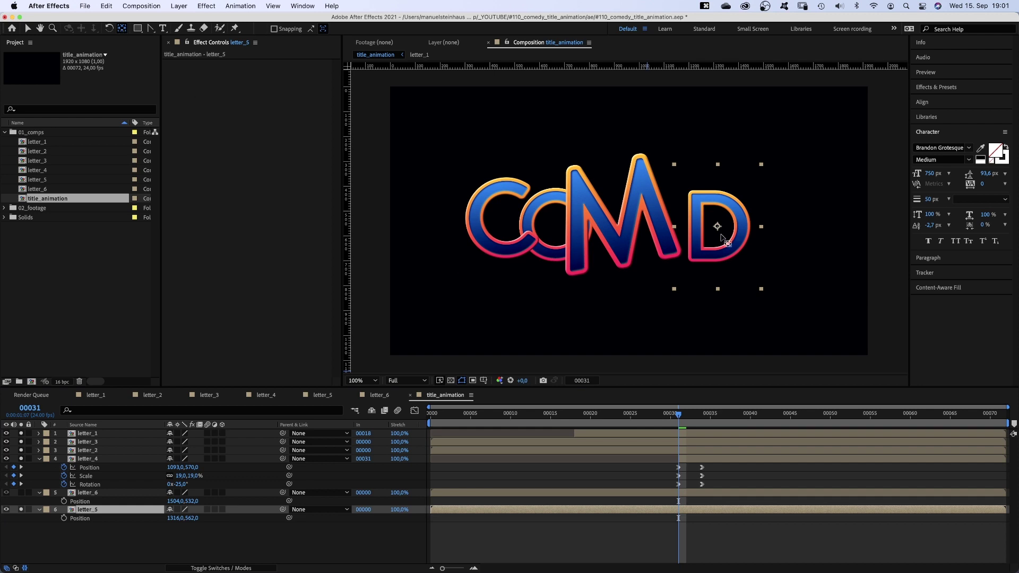
pyautogui.moveTo(717, 226); pyautogui.dragTo(719, 250)
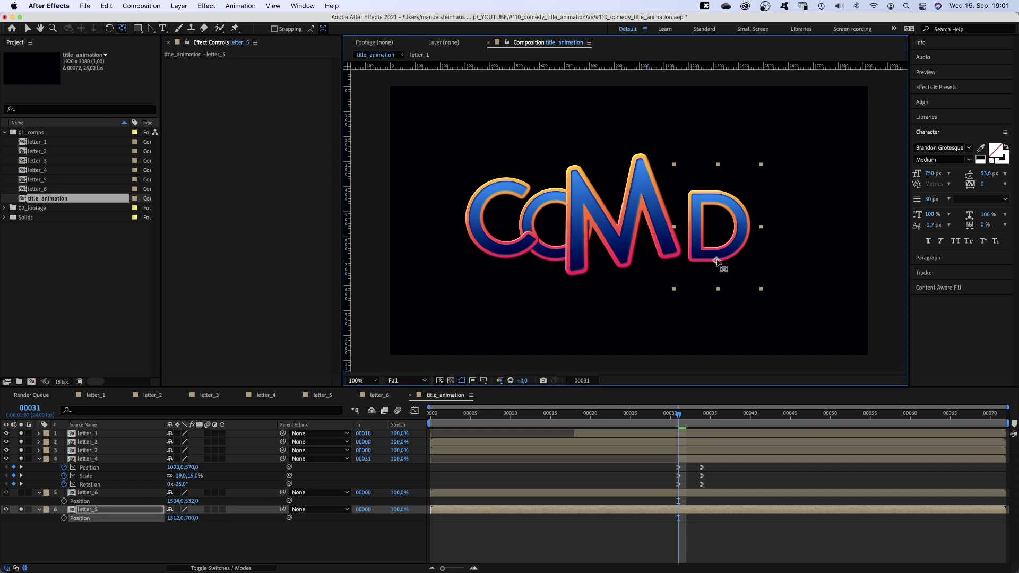
# Keyframe the D's scale, then at frame 31 raise it above the frame, stretched to 40×60%
pyautogui.click(707, 412)
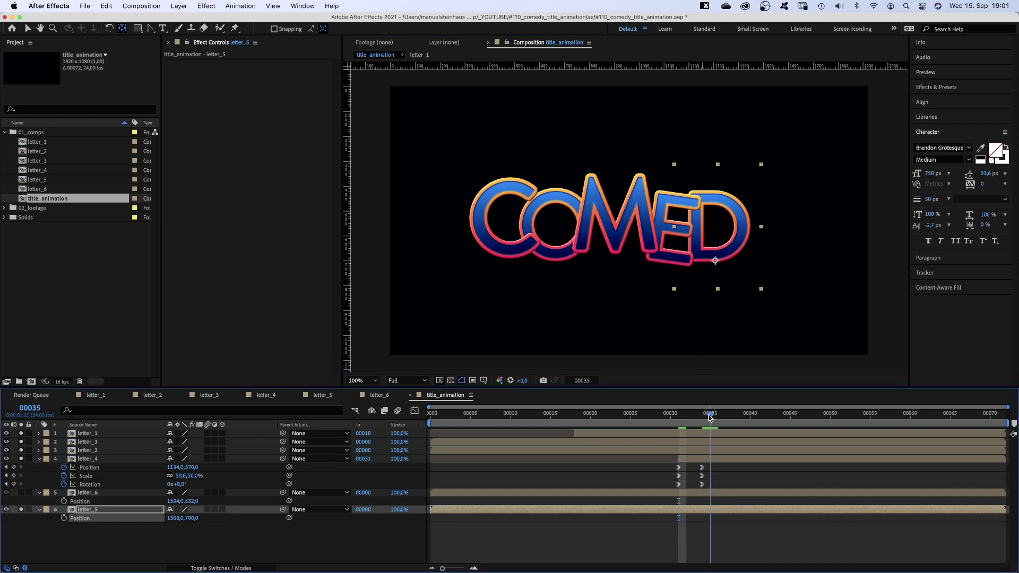
pyautogui.press('s')
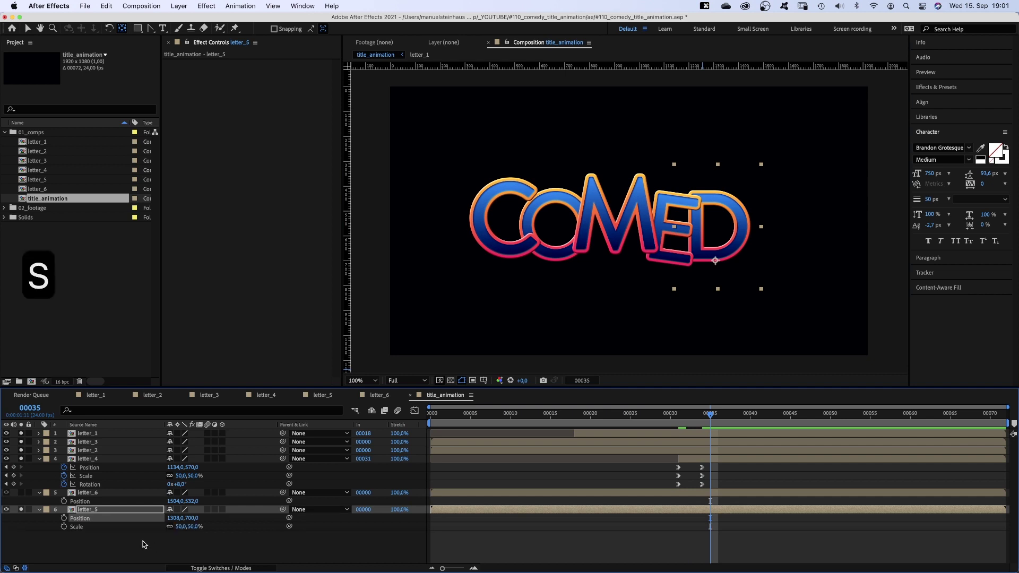
pyautogui.click(64, 526)
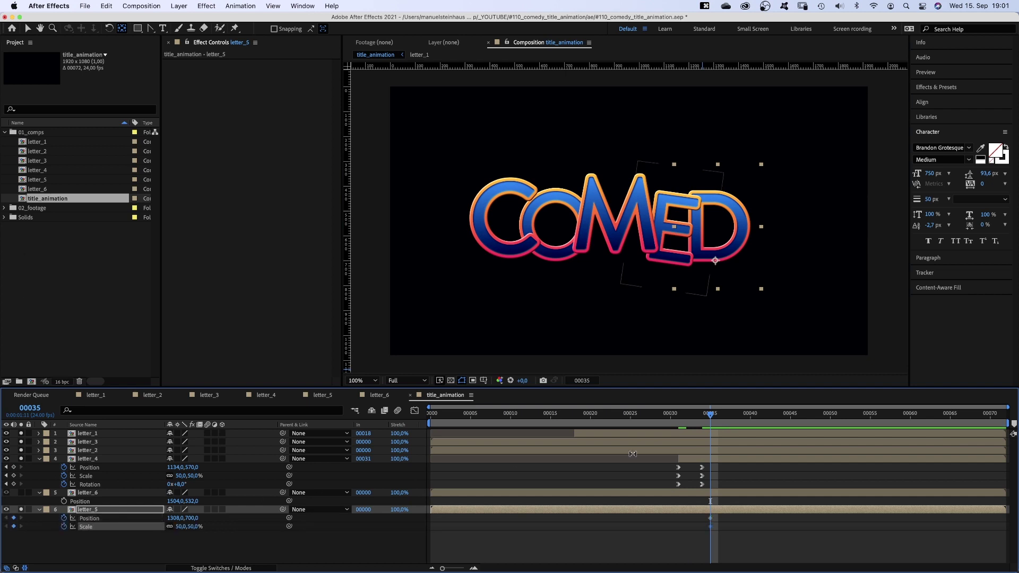
pyautogui.moveTo(710, 419); pyautogui.dragTo(678, 426)
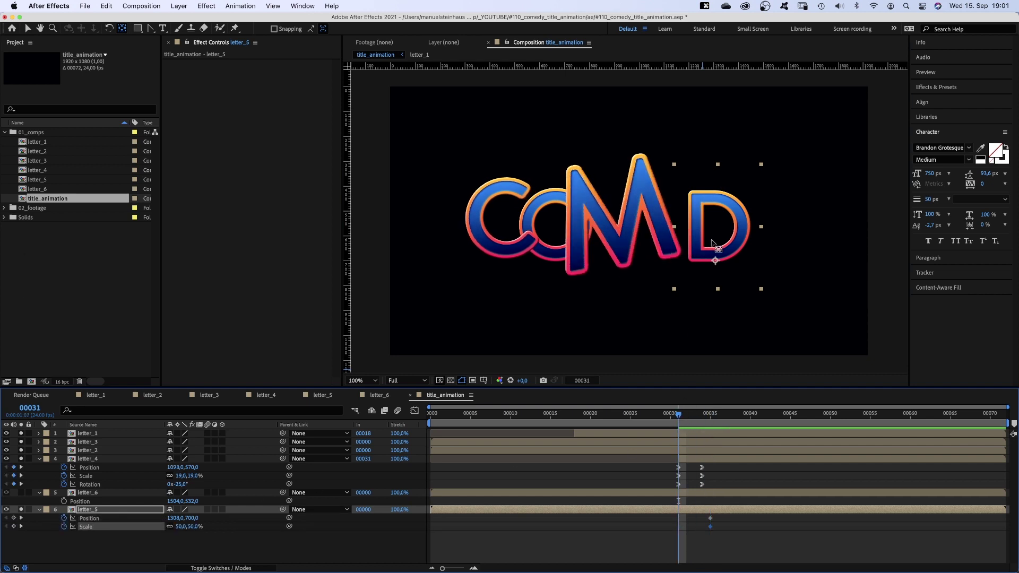
pyautogui.press('v')
pyautogui.moveTo(718, 254); pyautogui.dragTo(732, 75)
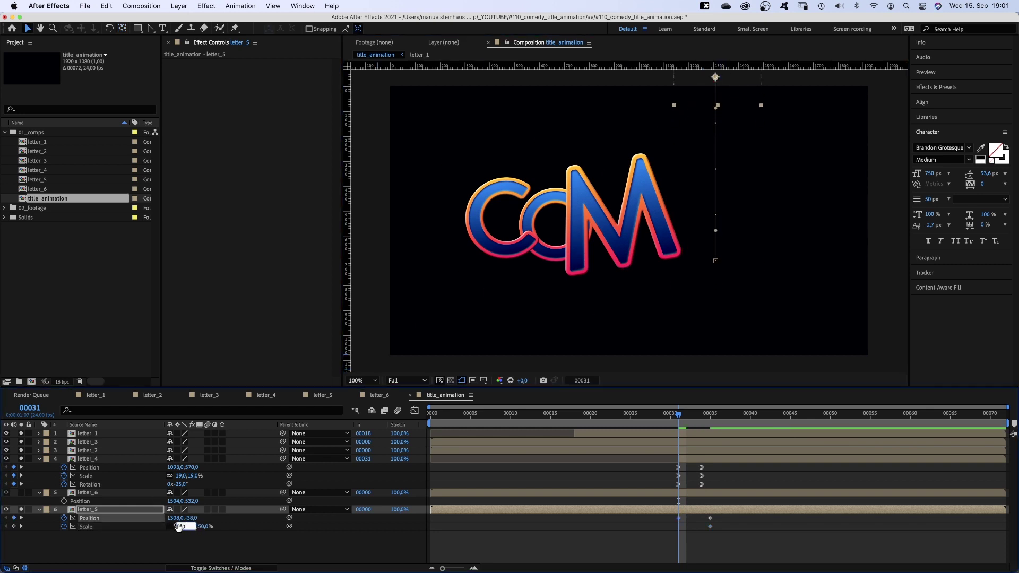
pyautogui.write('40')
pyautogui.press('Tab')
pyautogui.write('60')
pyautogui.press('Return')
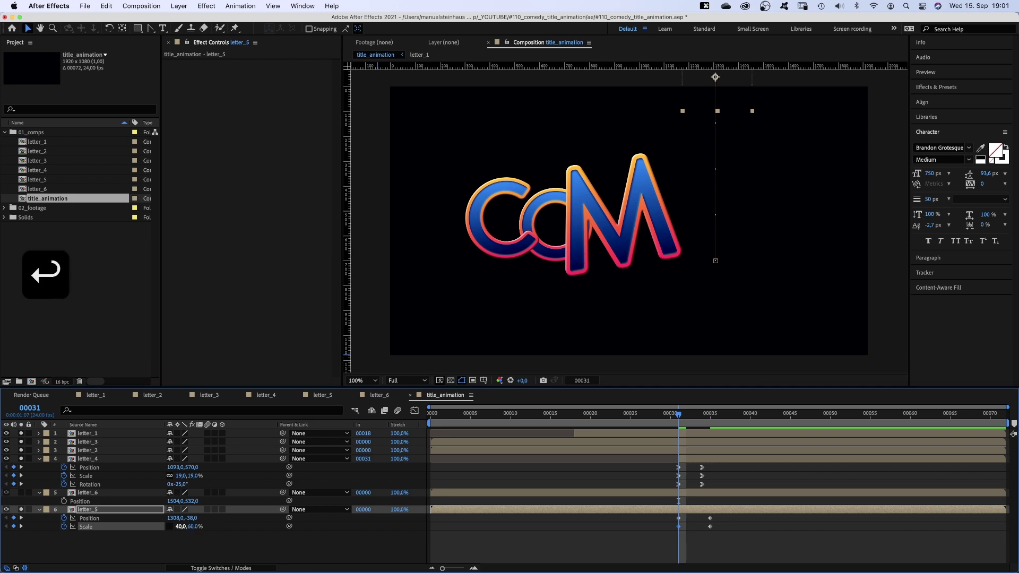
# Squash the D to 60×40% at frame 35 and settle it at 50% by frame 38
pyautogui.click(707, 416)
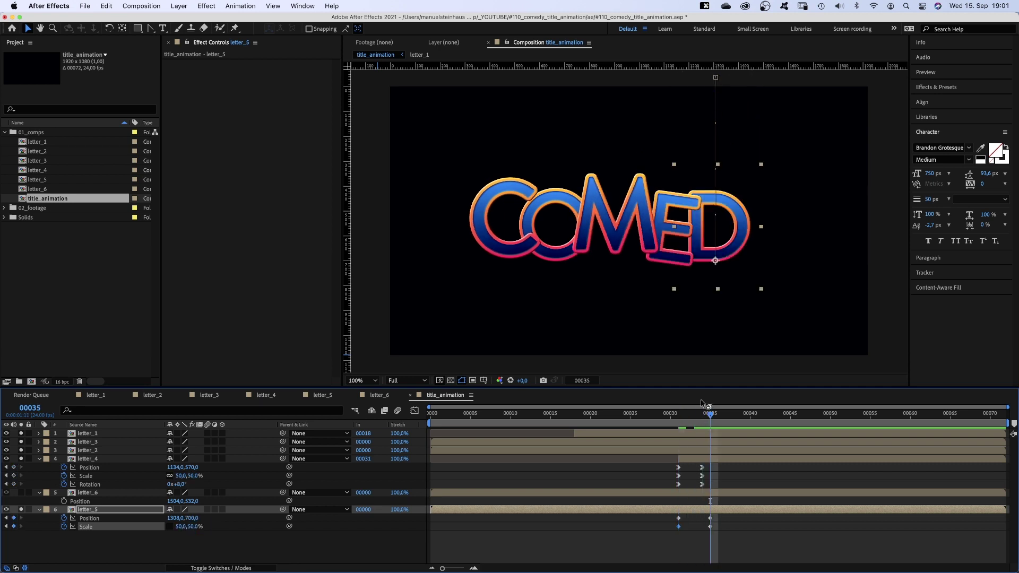
pyautogui.write('60')
pyautogui.press('Tab')
pyautogui.write('40')
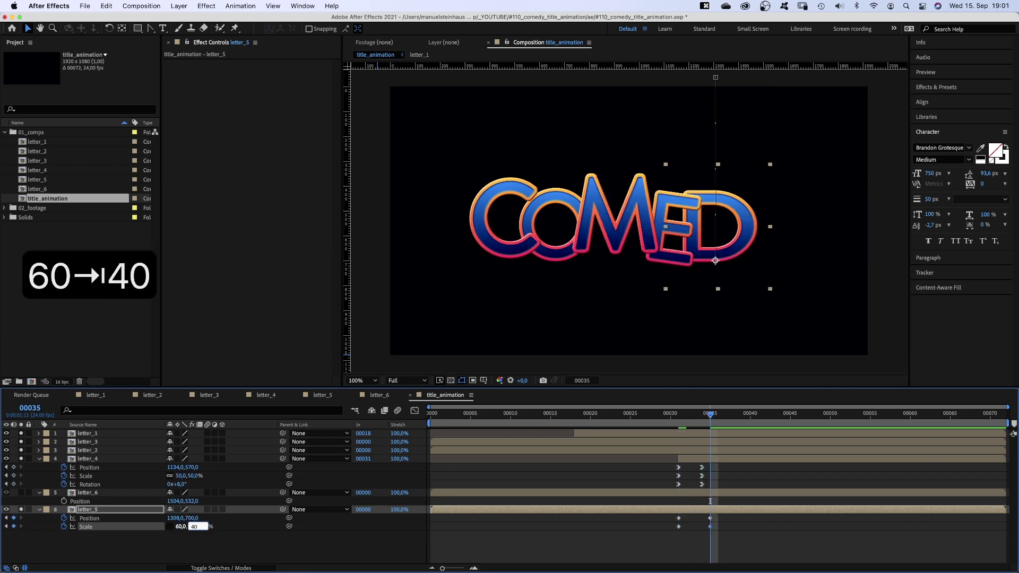
pyautogui.press('Return')
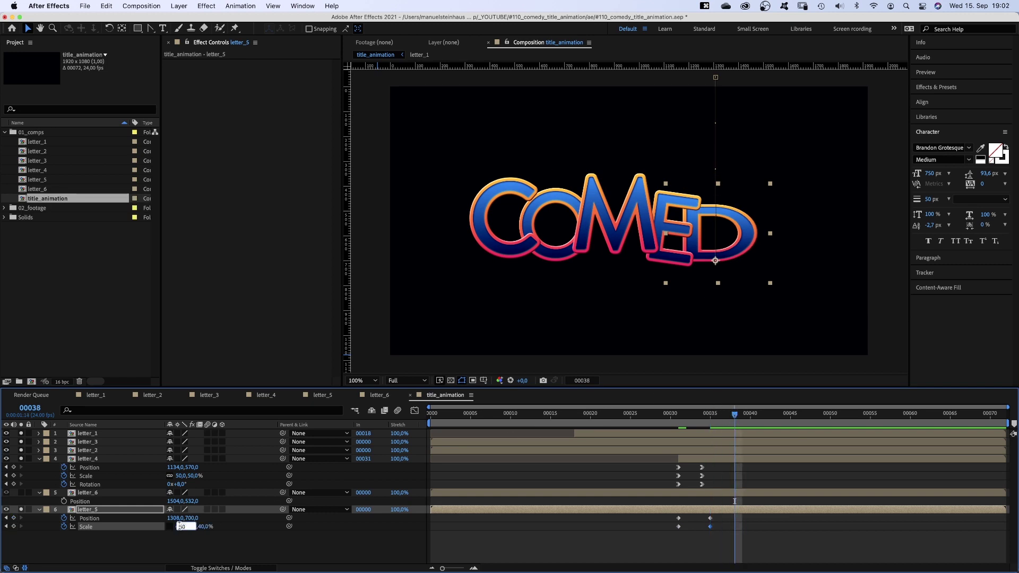
pyautogui.write('50')
pyautogui.press('Tab')
pyautogui.write('50')
pyautogui.press('Return')
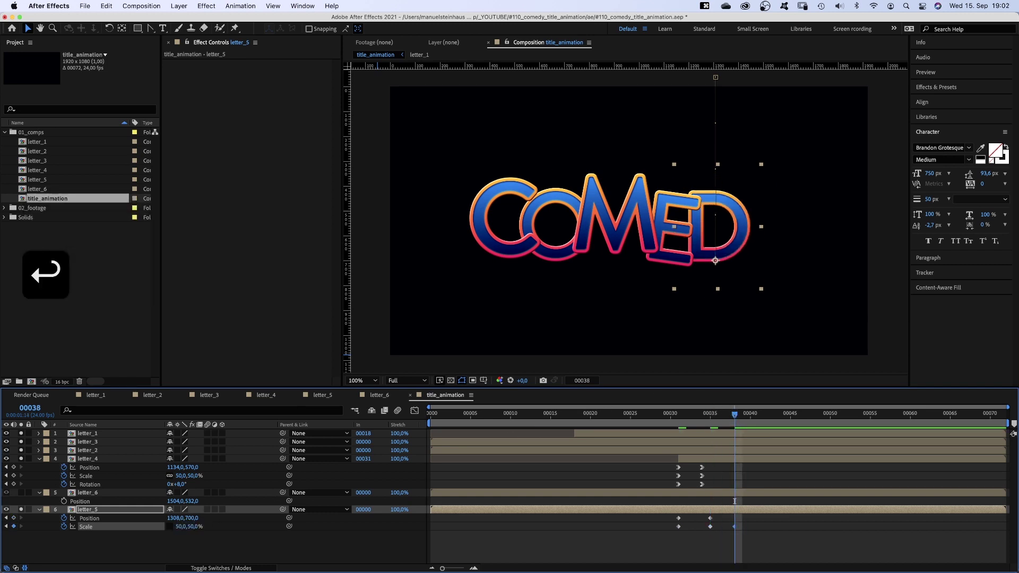
# Apply Easy Ease In to the D's keyframes and preview the animation
pyautogui.moveTo(668, 516); pyautogui.dragTo(741, 539)
pyautogui.rightClick(679, 527)
pyautogui.moveTo(696, 560)
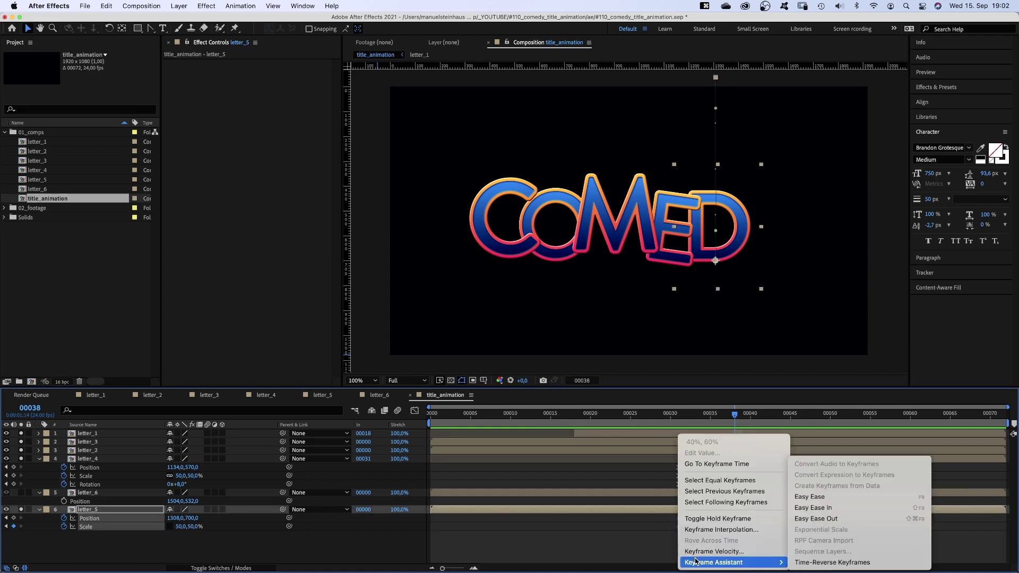
pyautogui.click(813, 508)
pyautogui.click(782, 548)
pyautogui.press('0')
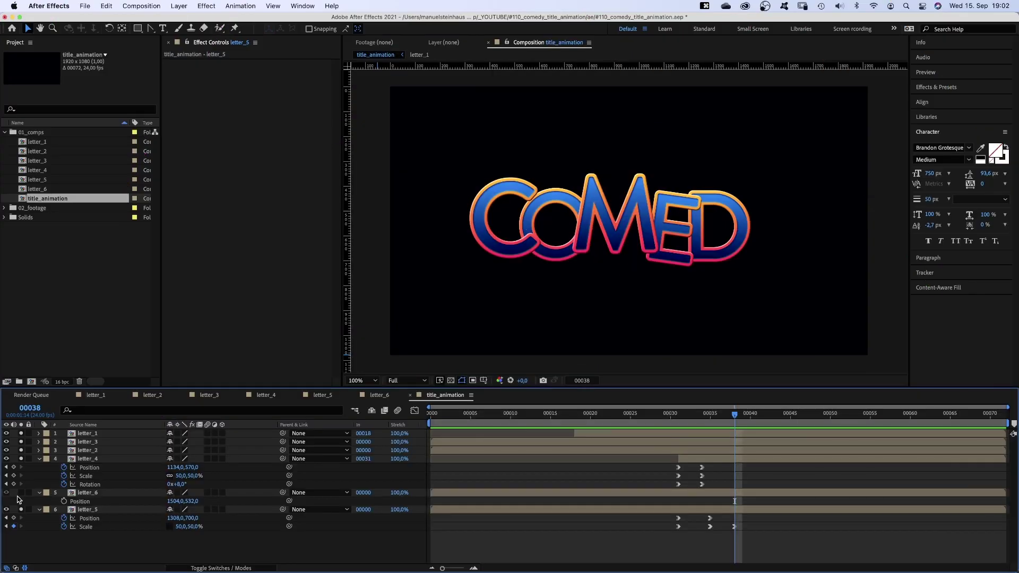
# Show the Y, keyframe Position, Scale and Rotation at frame 42, and add a scale key at 38
pyautogui.click(21, 493)
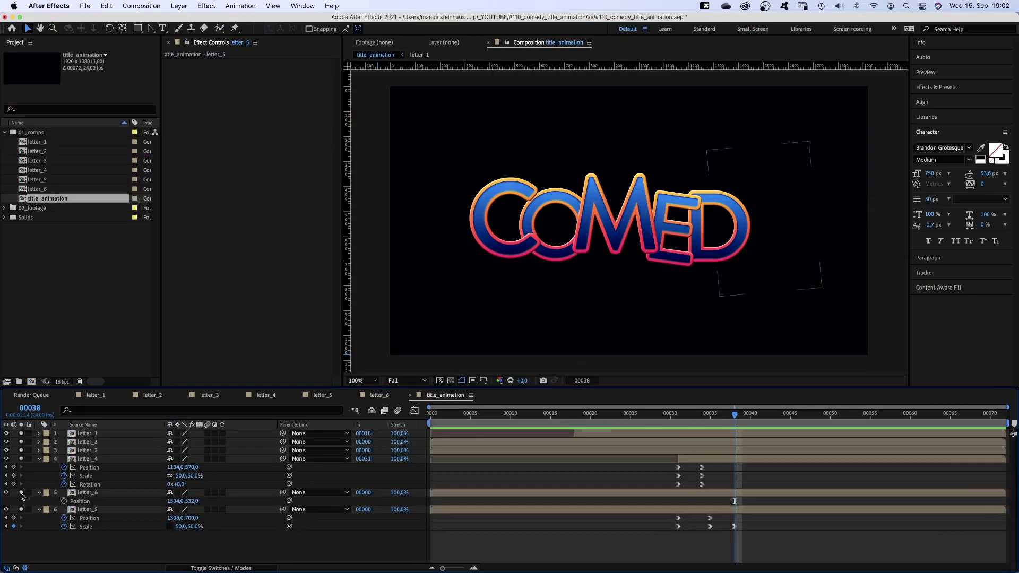
pyautogui.click(81, 491)
pyautogui.hotkey('shift', 's')
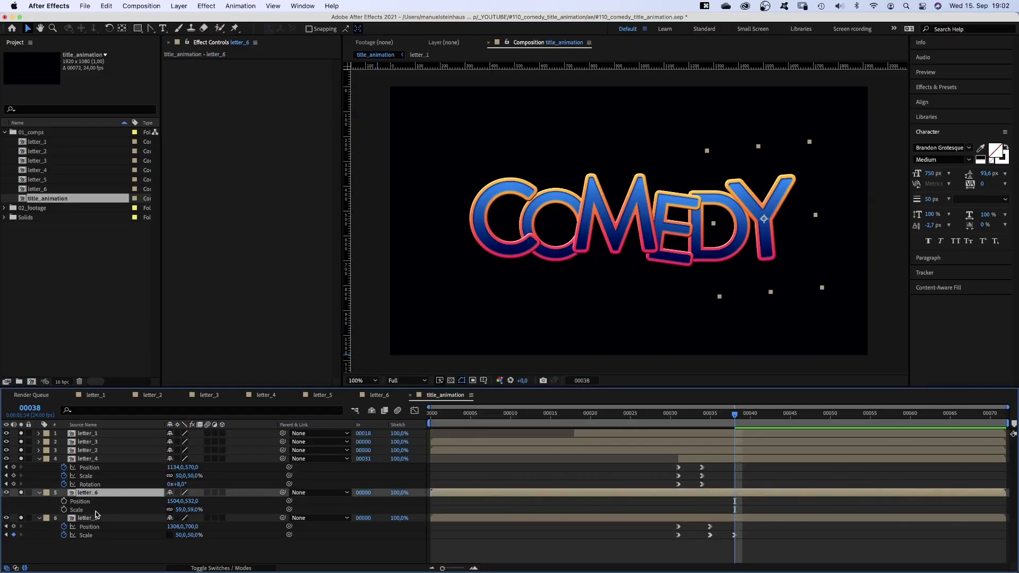
pyautogui.hotkey('shift', 'r')
pyautogui.moveTo(746, 417); pyautogui.dragTo(766, 417)
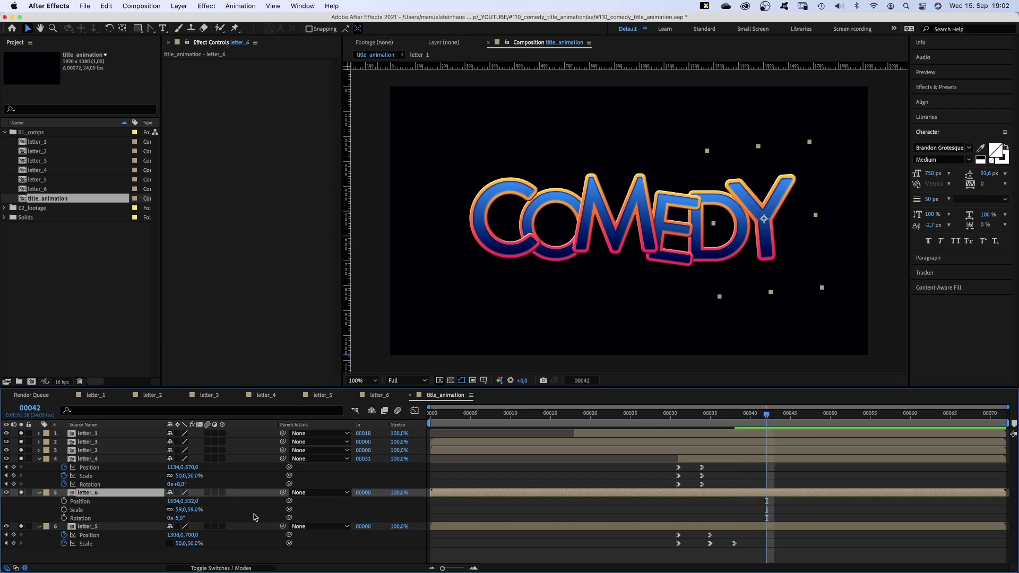
pyautogui.moveTo(64, 502); pyautogui.dragTo(60, 510)
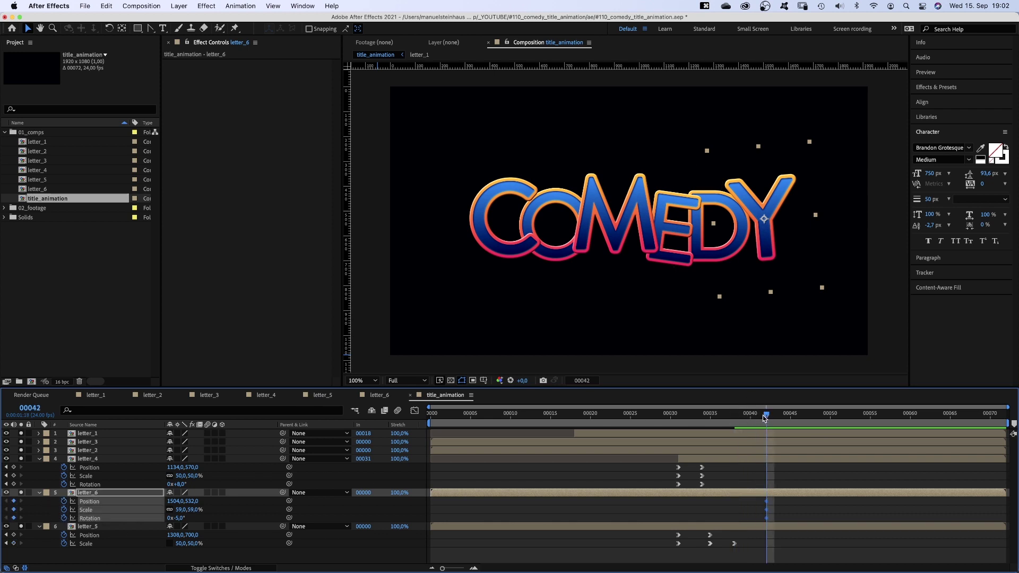
pyautogui.moveTo(760, 416); pyautogui.dragTo(732, 417)
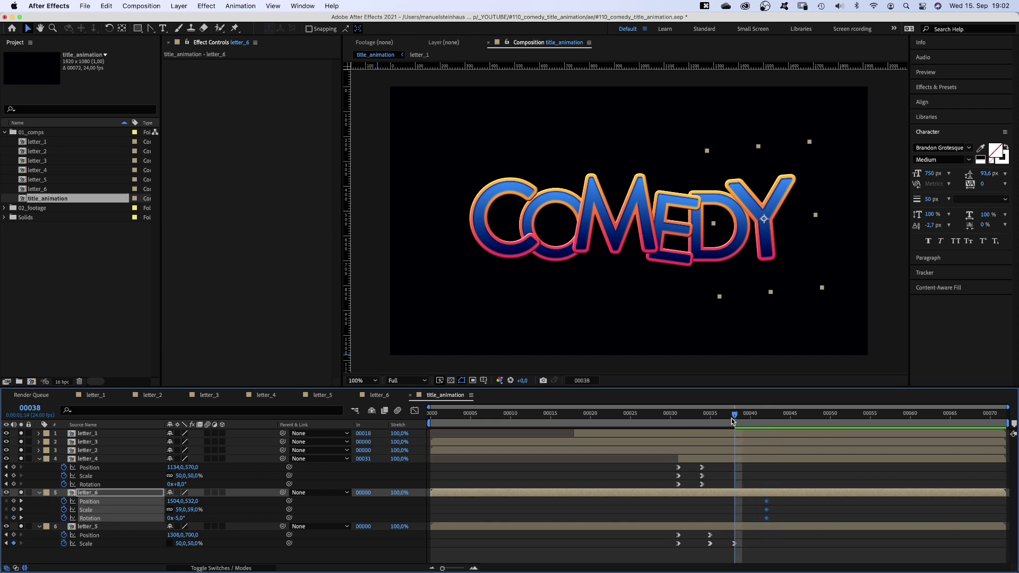
pyautogui.click(14, 509)
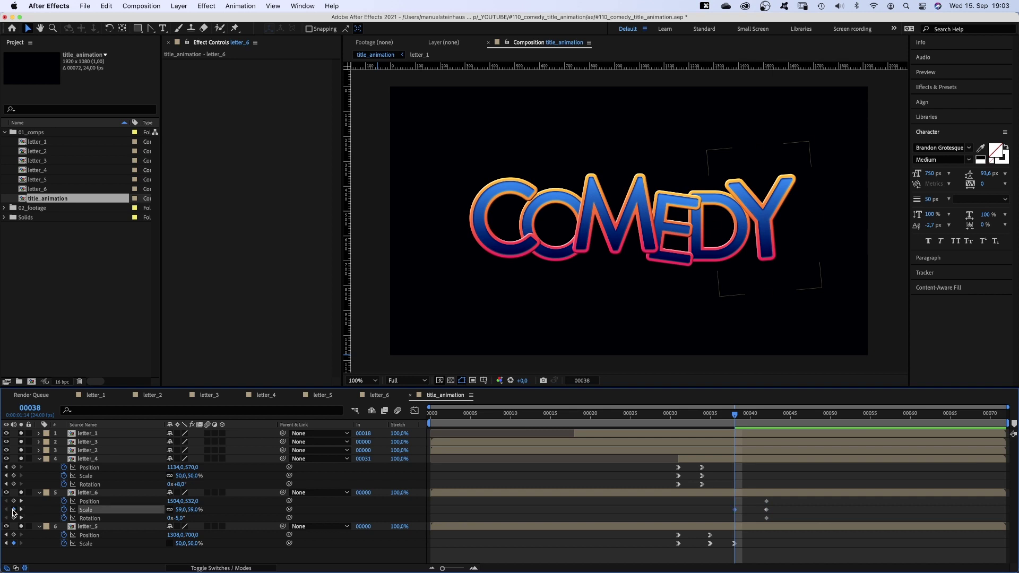
# At frame 36, set the Y to -180° rotation and 73×43% scale, shifted right and down
pyautogui.click(717, 416)
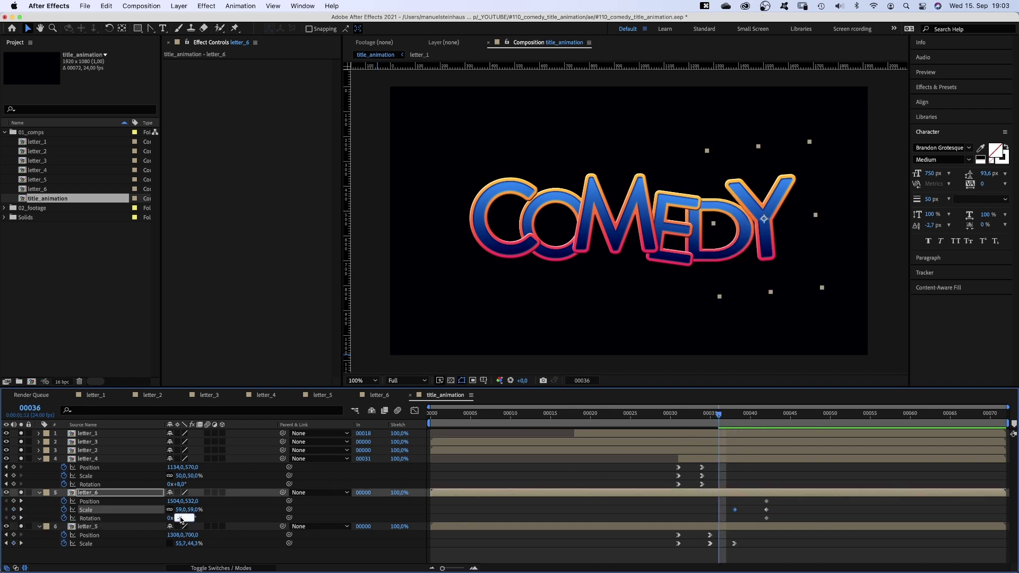
pyautogui.write('-180')
pyautogui.press('Return')
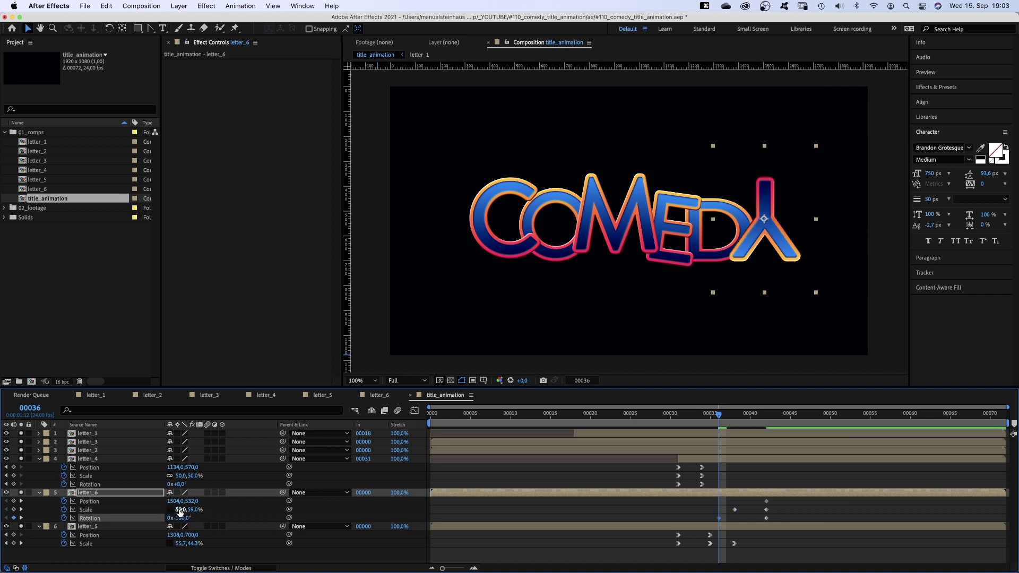
pyautogui.click(179, 509)
pyautogui.write('73')
pyautogui.press('Tab')
pyautogui.write('43')
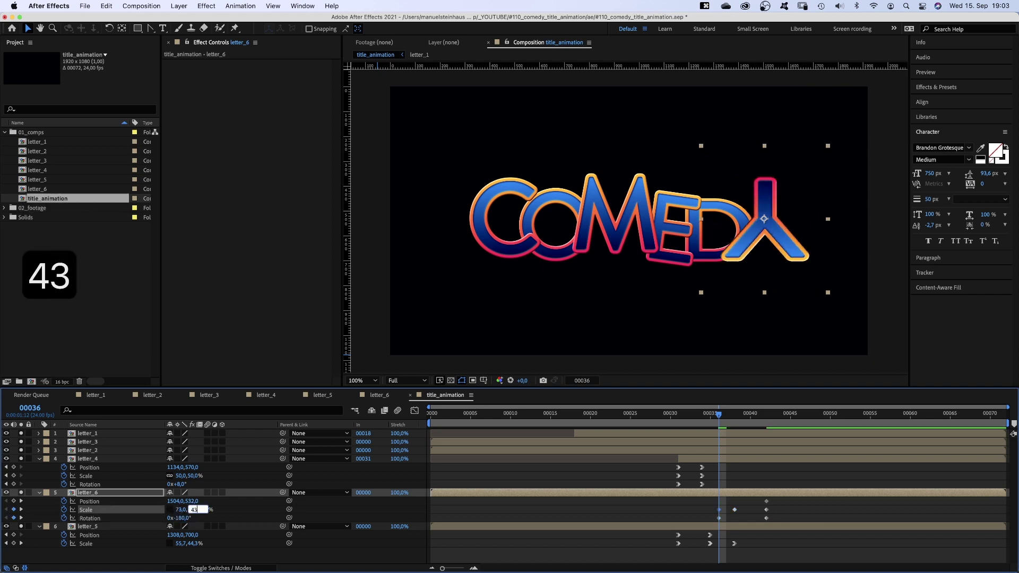
pyautogui.press('Return')
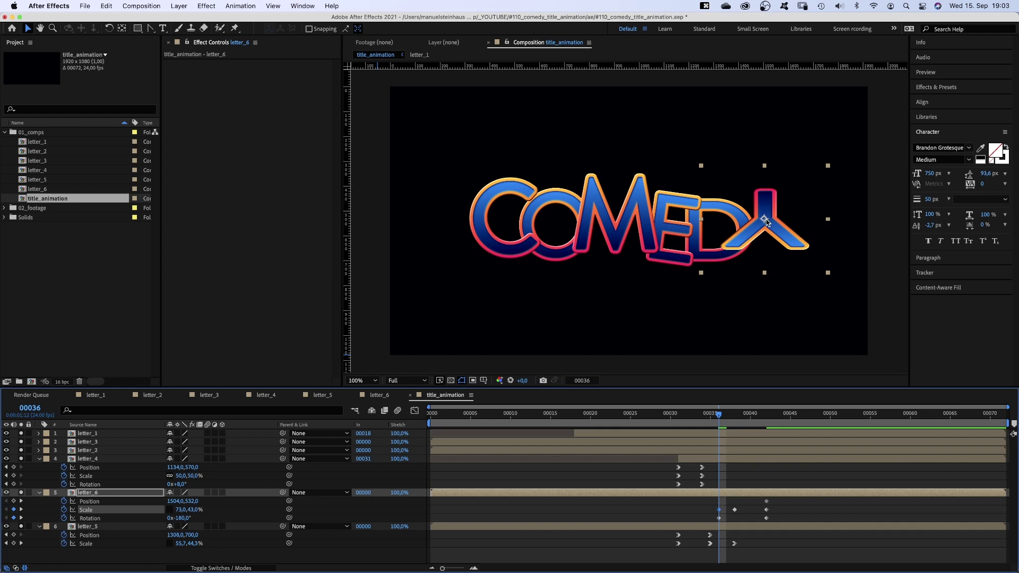
pyautogui.moveTo(765, 222); pyautogui.dragTo(815, 239)
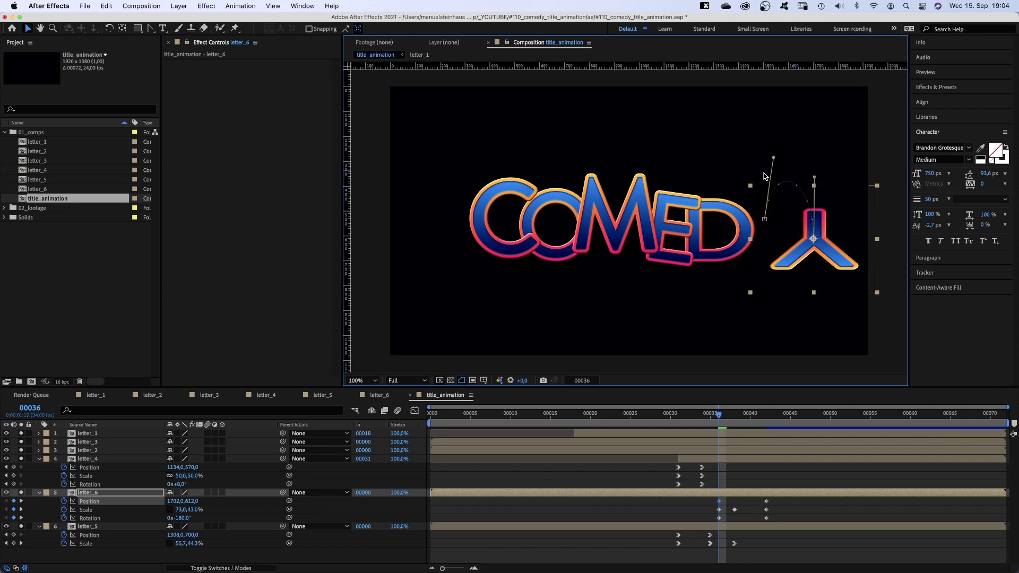
# At frame 35, scale the Y to 59%, raise it slightly, and add a rotation keyframe
pyautogui.press('super+Left')
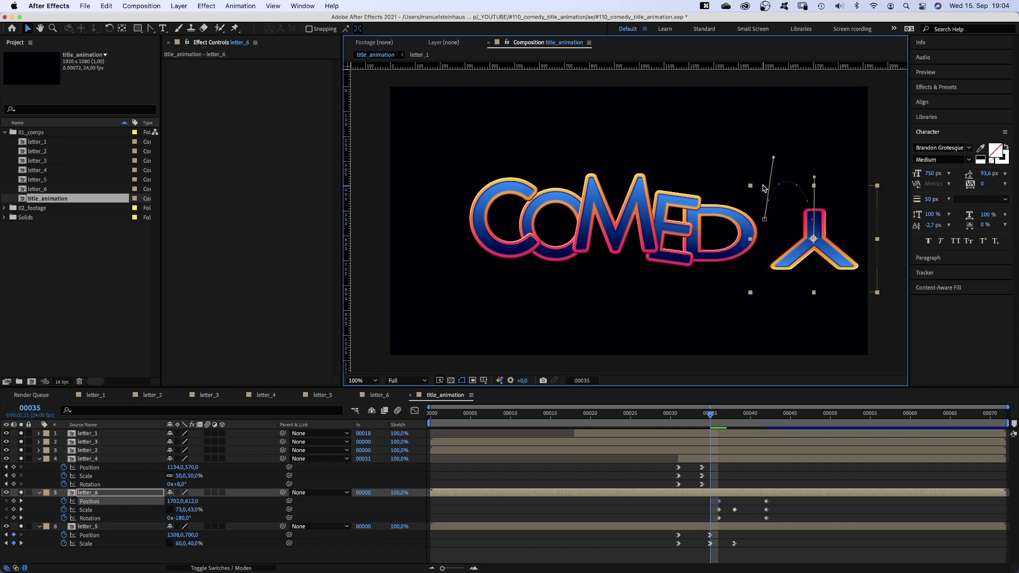
pyautogui.click(180, 510)
pyautogui.write('59')
pyautogui.press('Tab')
pyautogui.write('59')
pyautogui.press('Return')
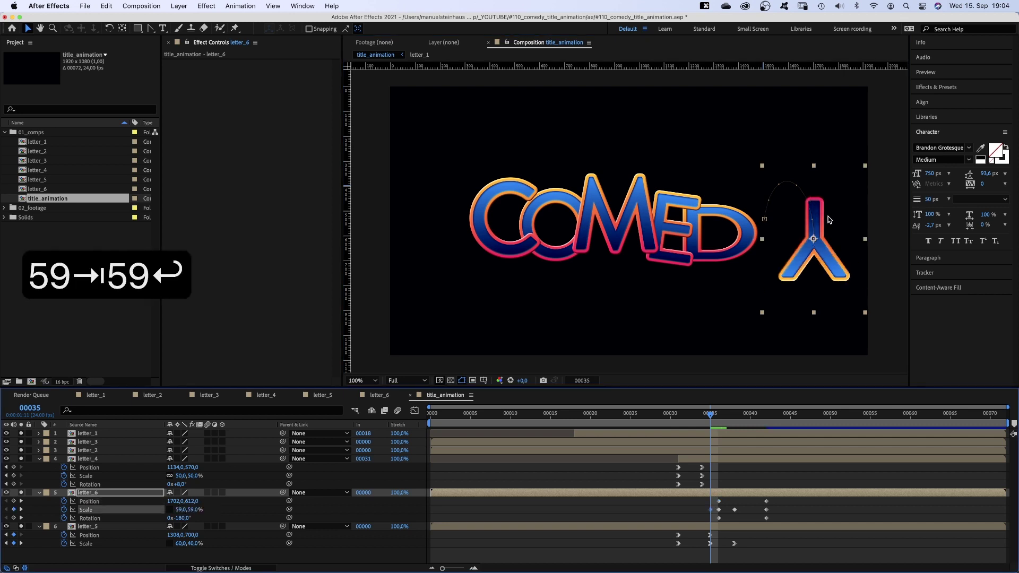
pyautogui.moveTo(813, 239); pyautogui.dragTo(814, 227)
pyautogui.press('super+Right')
pyautogui.press('super+Left')
pyautogui.click(14, 518)
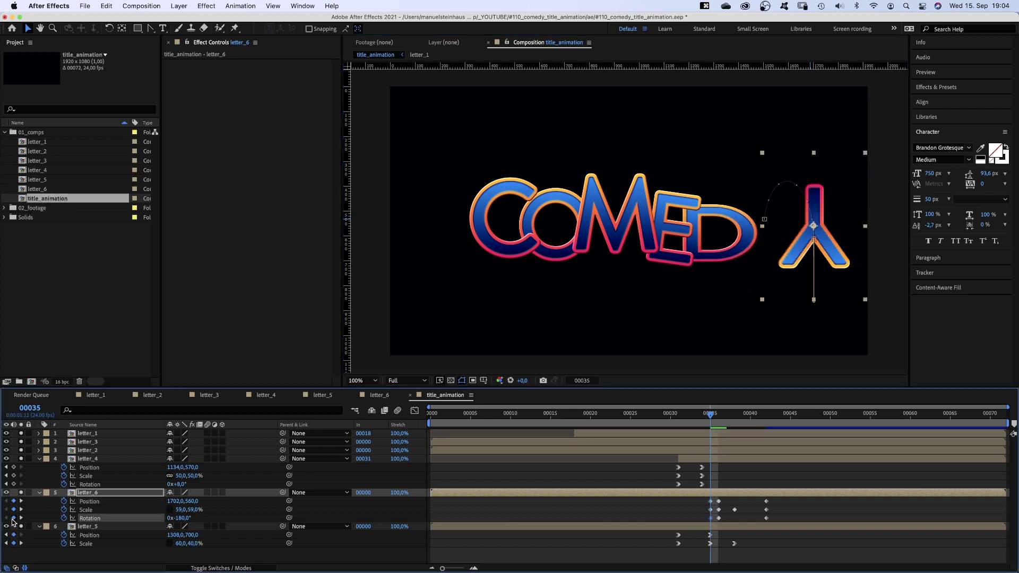
# At frame 31, move the Y off the comp's upper right and curve its motion path
pyautogui.moveTo(722, 418); pyautogui.dragTo(679, 418)
pyautogui.moveTo(812, 228); pyautogui.dragTo(909, 126)
pyautogui.hscroll(5, 882, 186)
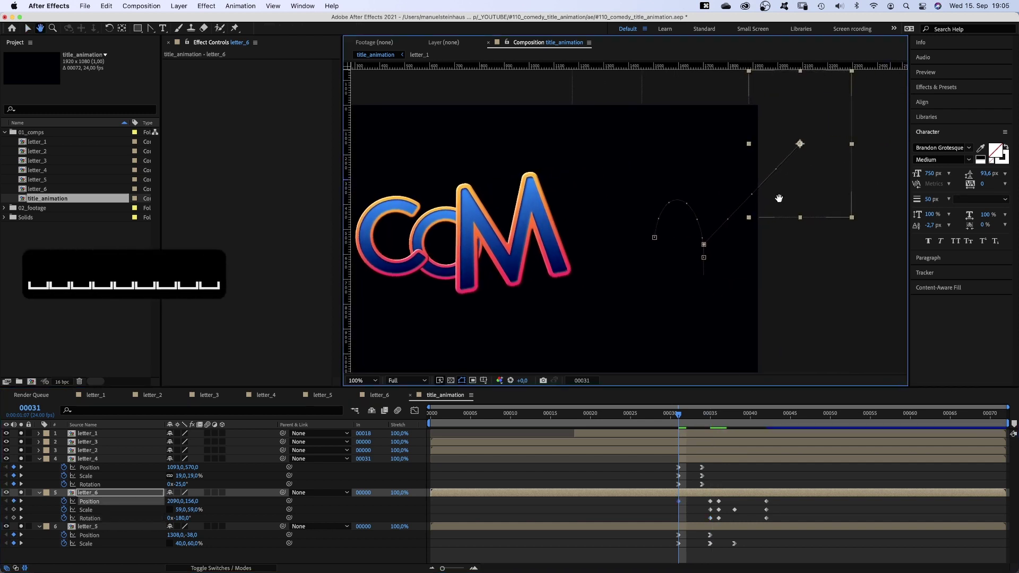
pyautogui.click(151, 30)
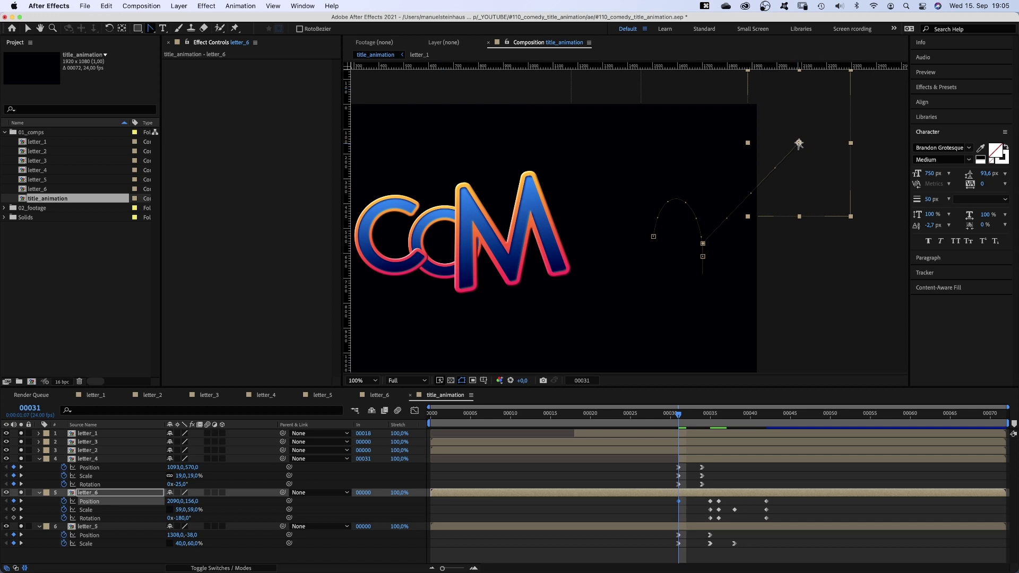
pyautogui.moveTo(799, 143); pyautogui.dragTo(699, 128)
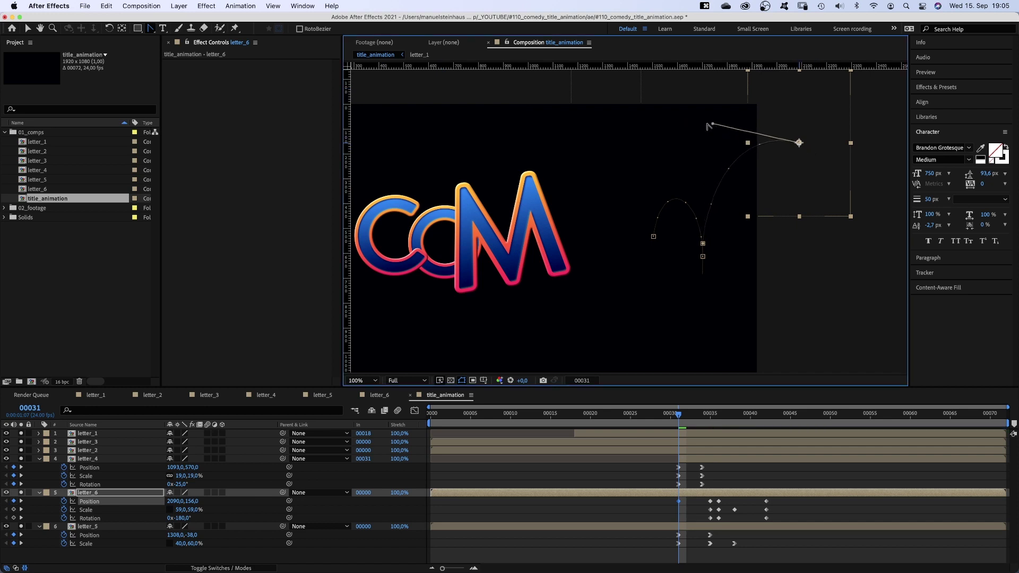
pyautogui.press('space')
pyautogui.moveTo(552, 180); pyautogui.dragTo(664, 171)
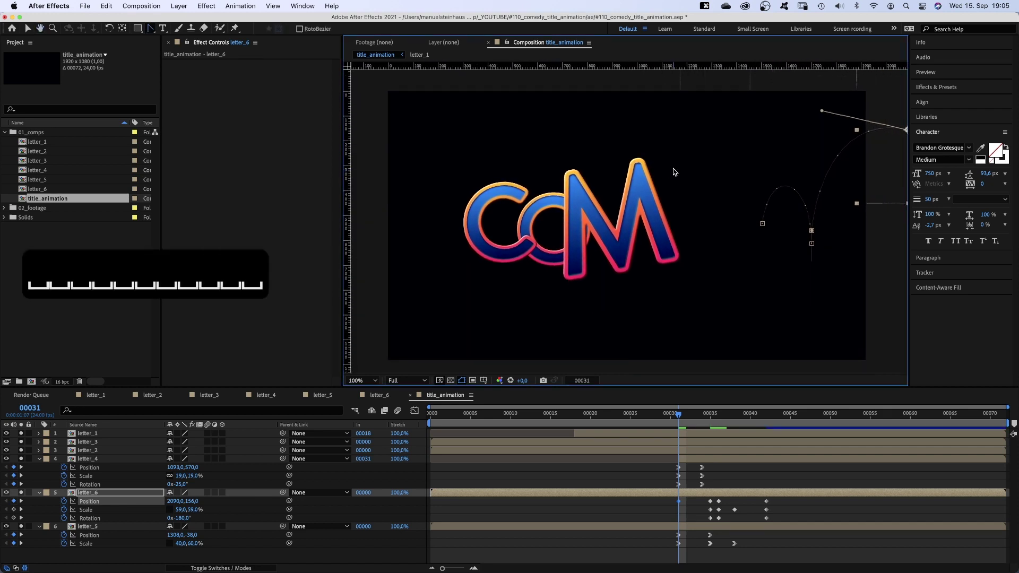
pyautogui.press('v')
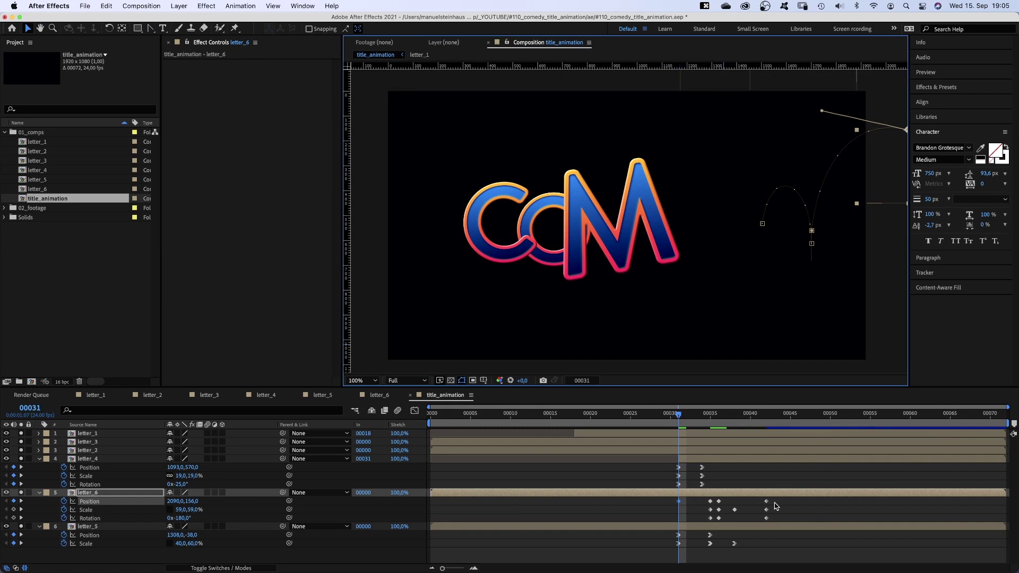
# Apply Easy Ease In to all of the Y's keyframes
pyautogui.moveTo(775, 505); pyautogui.dragTo(668, 518)
pyautogui.rightClick(679, 501)
pyautogui.moveTo(704, 562)
pyautogui.click(805, 508)
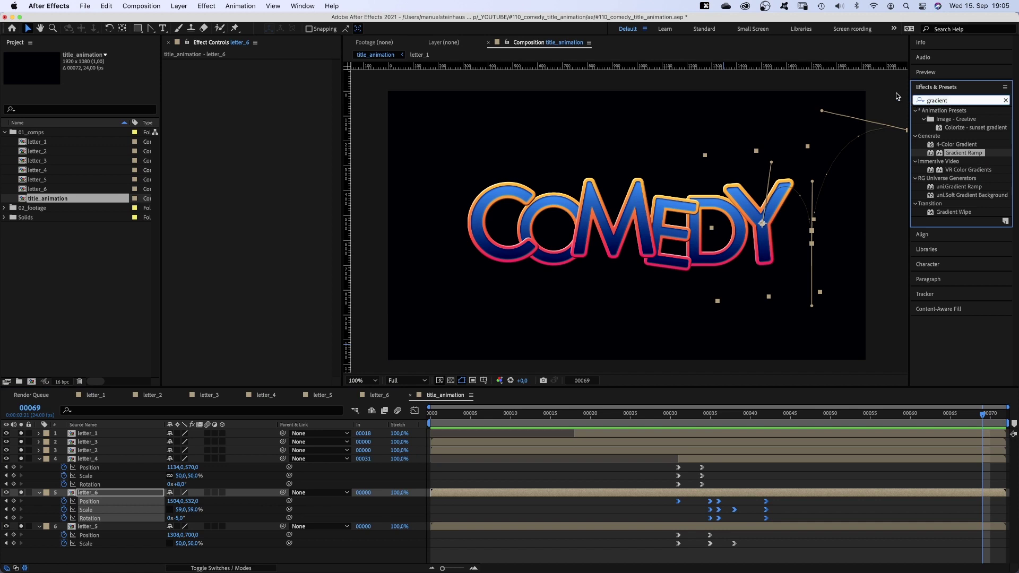
# Apply CC Bend It to the Y, with its start below the letter and its end at the top
pyautogui.write('cc bend')
pyautogui.moveTo(948, 119); pyautogui.dragTo(284, 142)
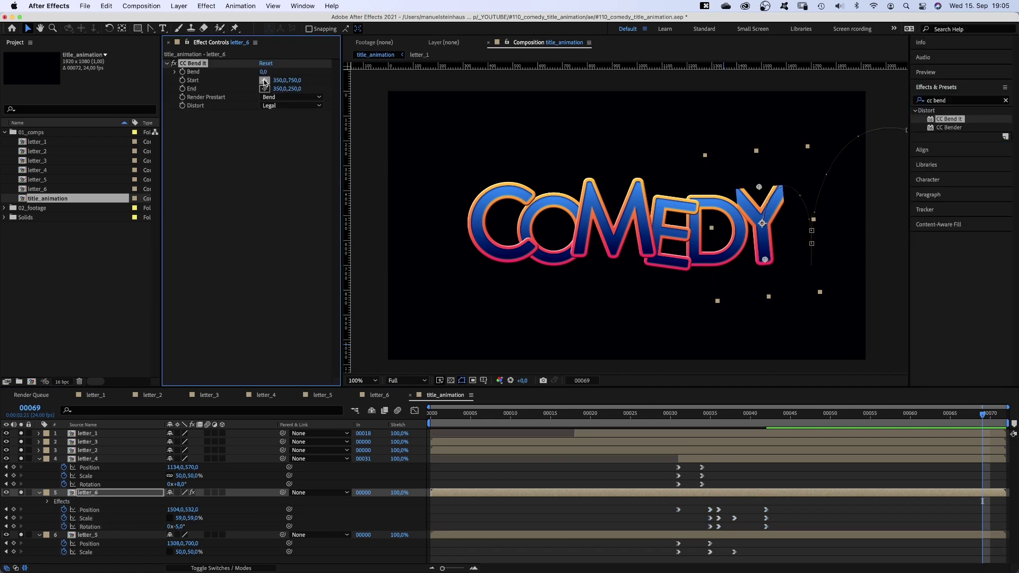
pyautogui.click(264, 81)
pyautogui.click(768, 272)
pyautogui.moveTo(760, 189); pyautogui.dragTo(755, 156)
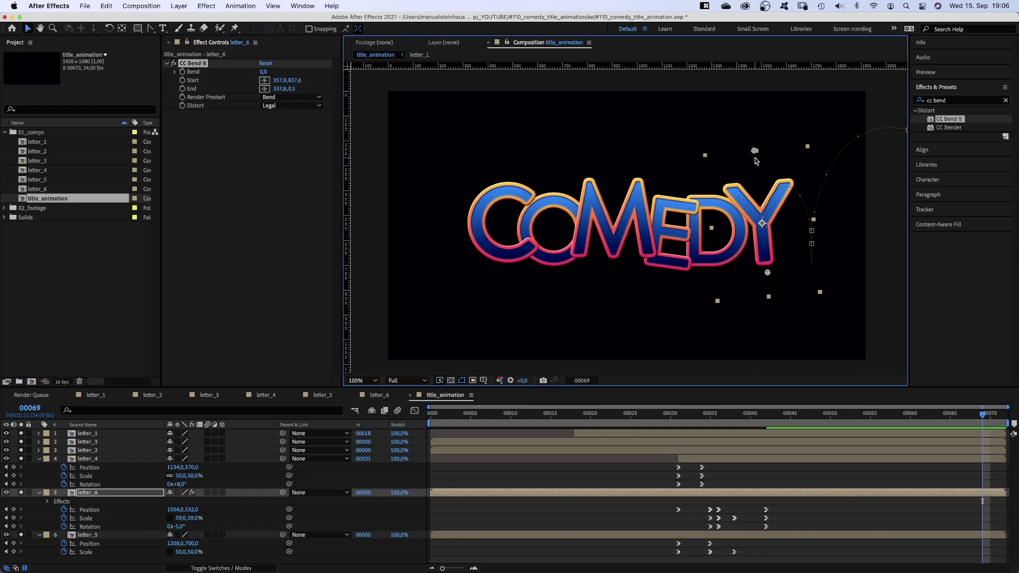
pyautogui.moveTo(837, 414); pyautogui.dragTo(766, 418)
# Set a Bend keyframe of -10 at frame 42 and reveal it in the timeline
pyautogui.click(263, 71)
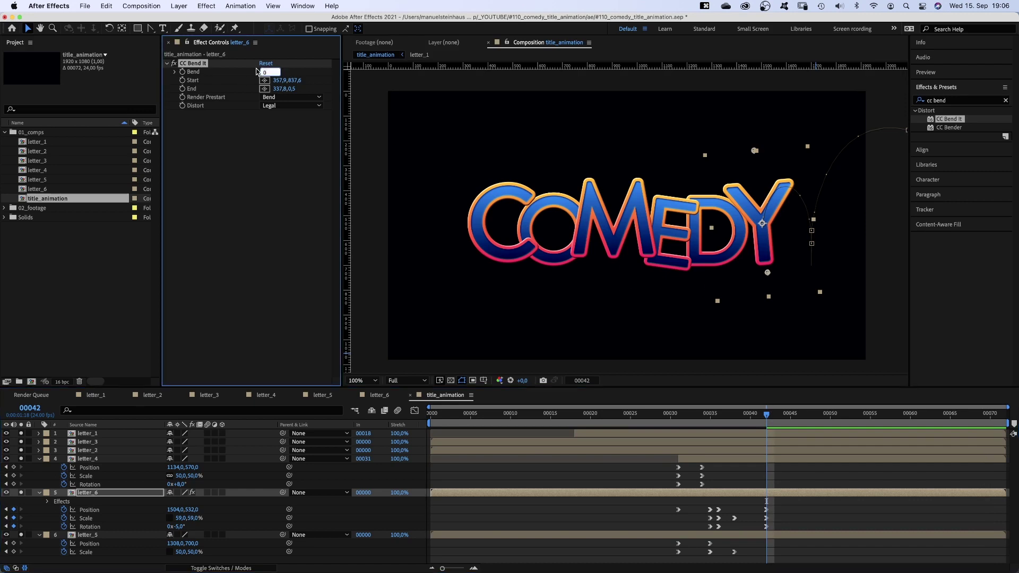
pyautogui.write('-10')
pyautogui.click(183, 75)
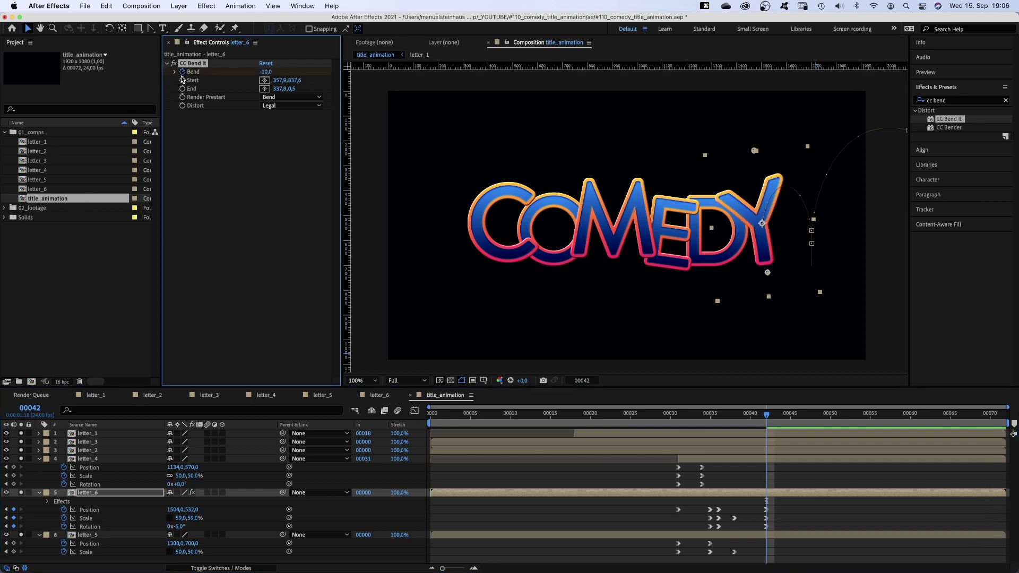
pyautogui.press('u')
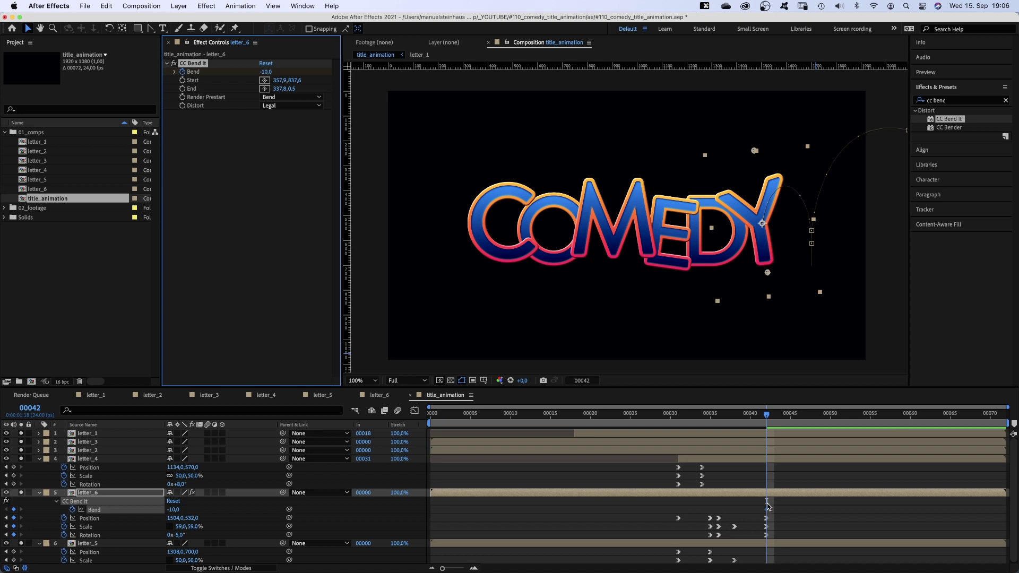
# Add Bend keyframes of 7 at frame 45 and -3 at frame 48
pyautogui.click(790, 419)
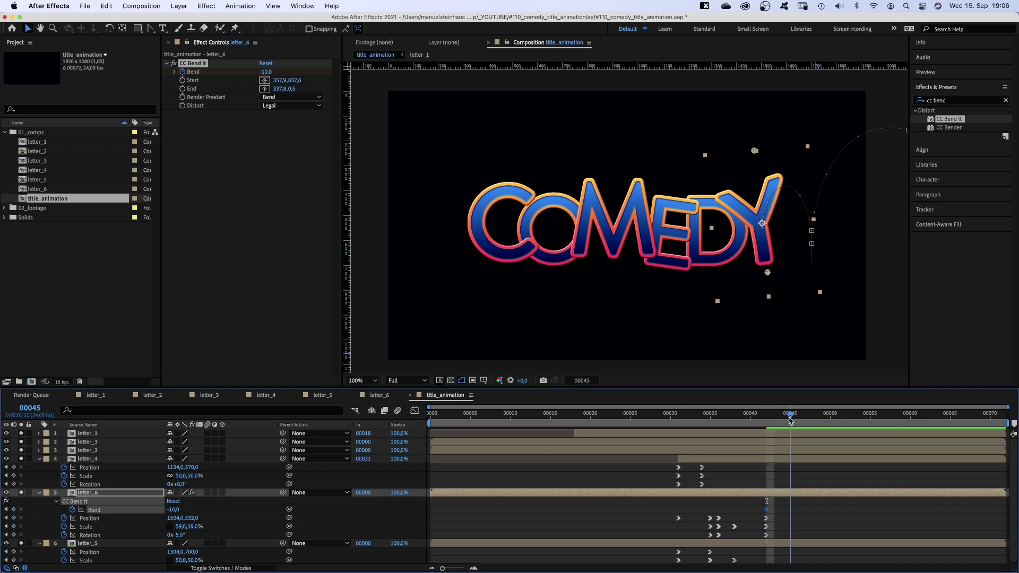
pyautogui.click(266, 72)
pyautogui.write('7')
pyautogui.press('Return')
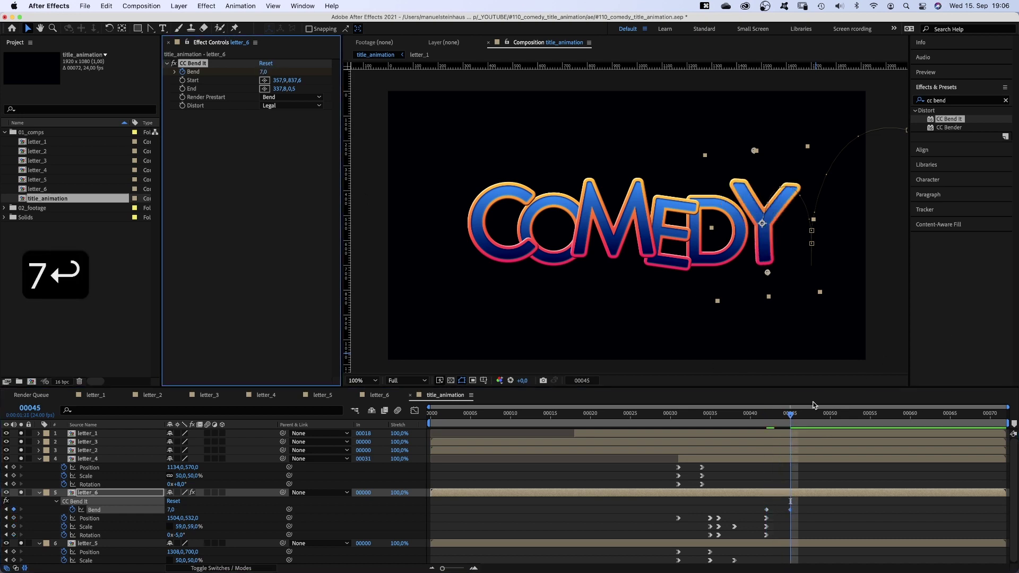
pyautogui.click(822, 416)
pyautogui.press('pageup')
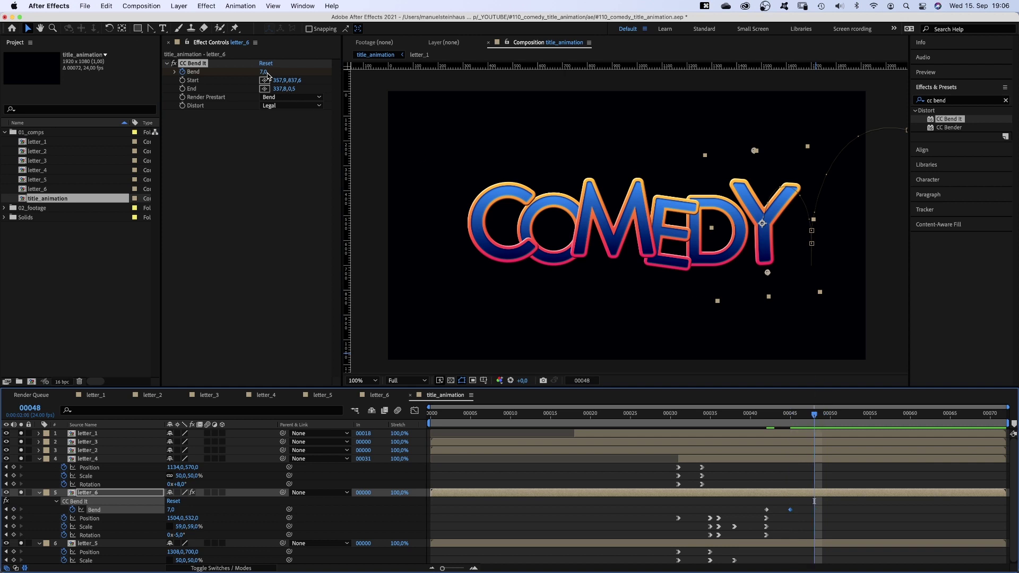
pyautogui.click(266, 72)
pyautogui.write('-3')
pyautogui.press('Return')
# Add Bend keyframes of 1 at frame 51 and 0 at frame 54, then preview
pyautogui.click(838, 417)
pyautogui.click(266, 72)
pyautogui.write('1')
pyautogui.press('Return')
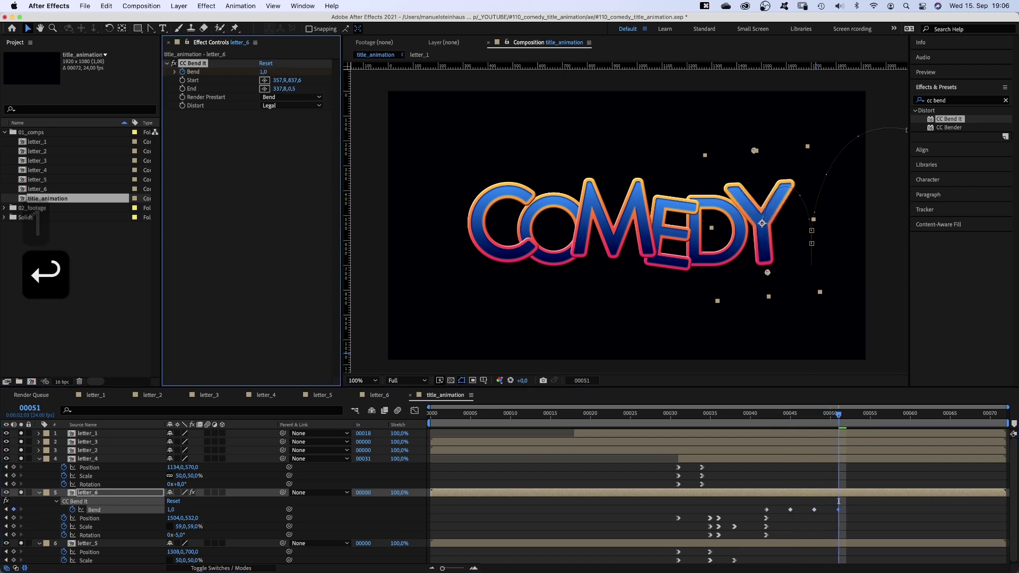
pyautogui.click(865, 417)
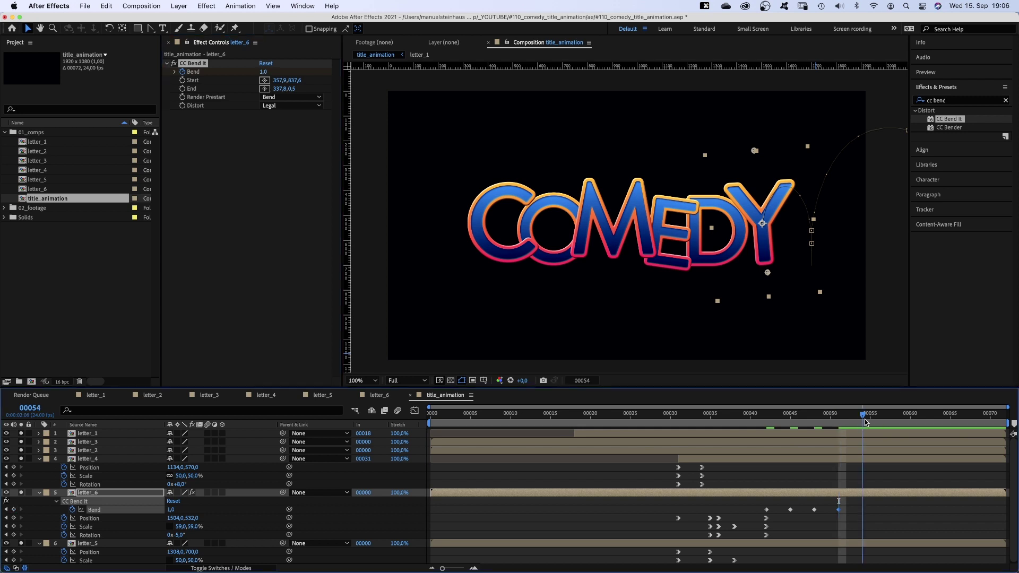
pyautogui.click(266, 72)
pyautogui.write('0')
pyautogui.press('Return')
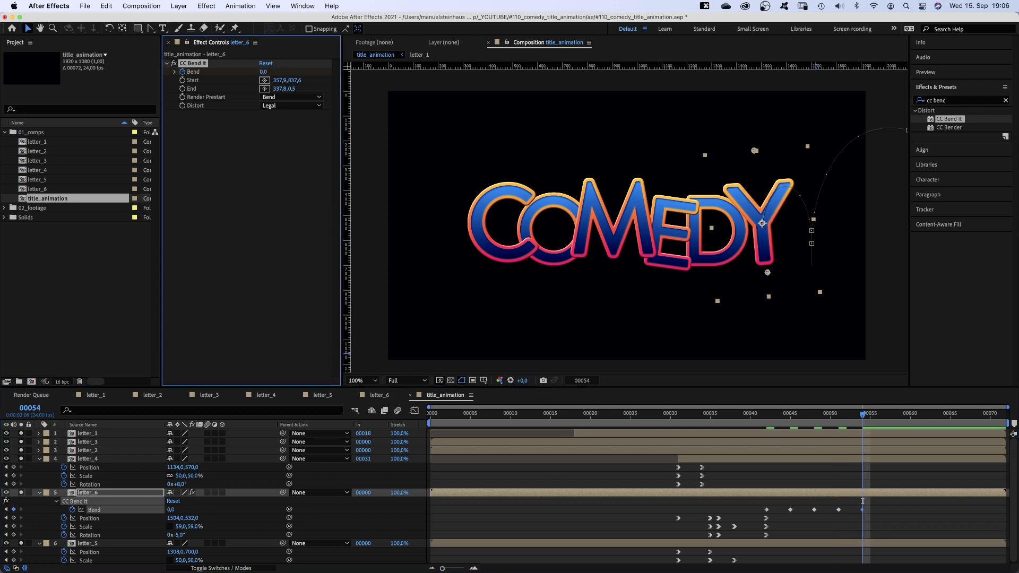
pyautogui.press('space')
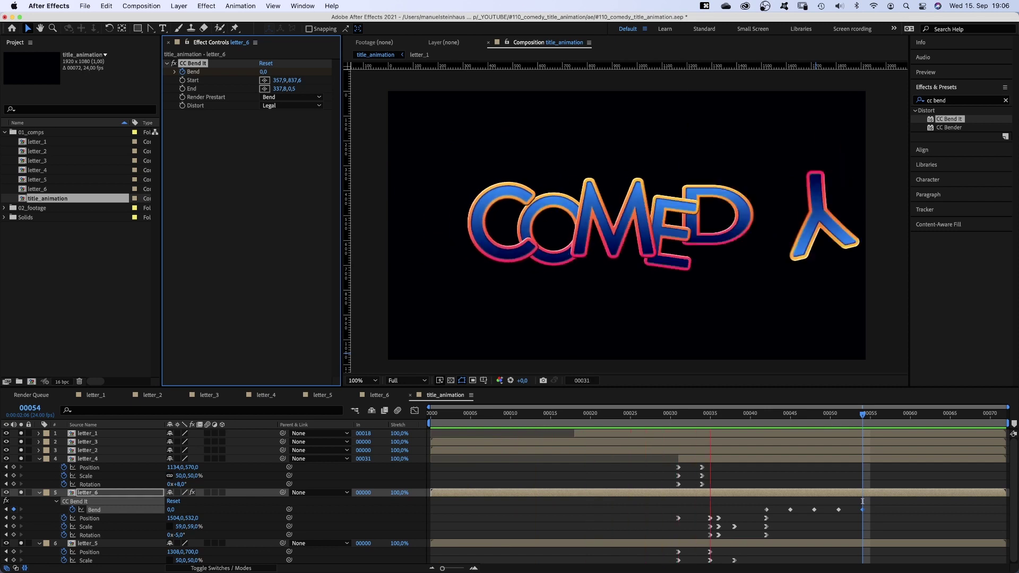
# Copy the Y's five Bend keyframes and paste them onto letter_4 (E) at frame 34
pyautogui.press('0')
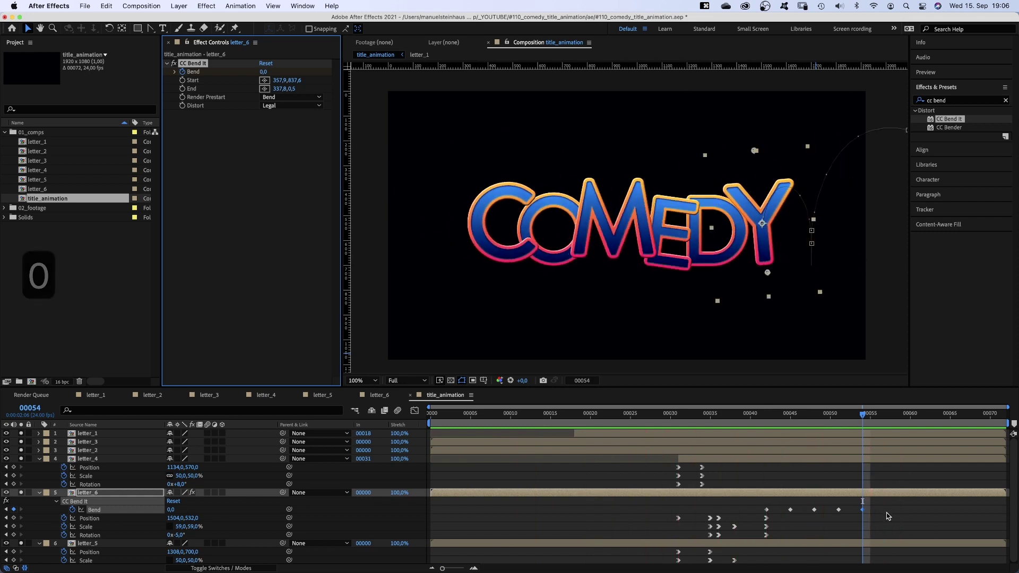
pyautogui.moveTo(886, 508); pyautogui.dragTo(745, 516)
pyautogui.press('super+c')
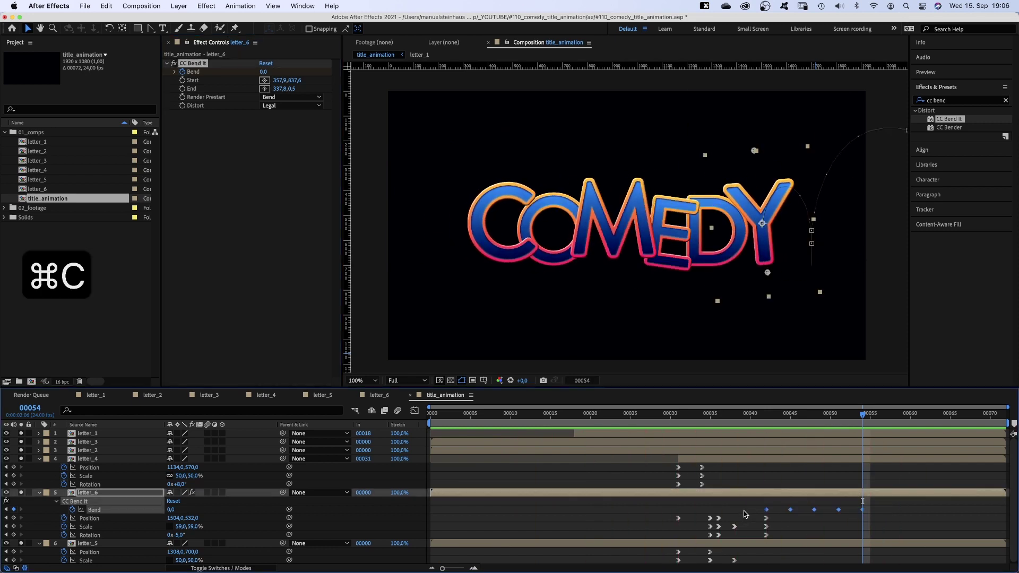
pyautogui.click(88, 459)
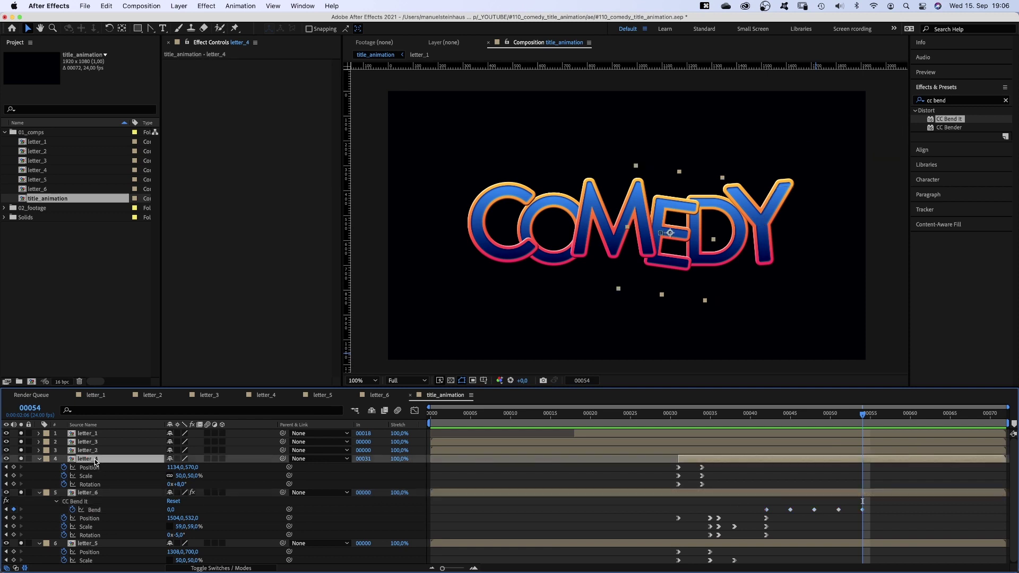
pyautogui.click(707, 425)
pyautogui.press('super+v')
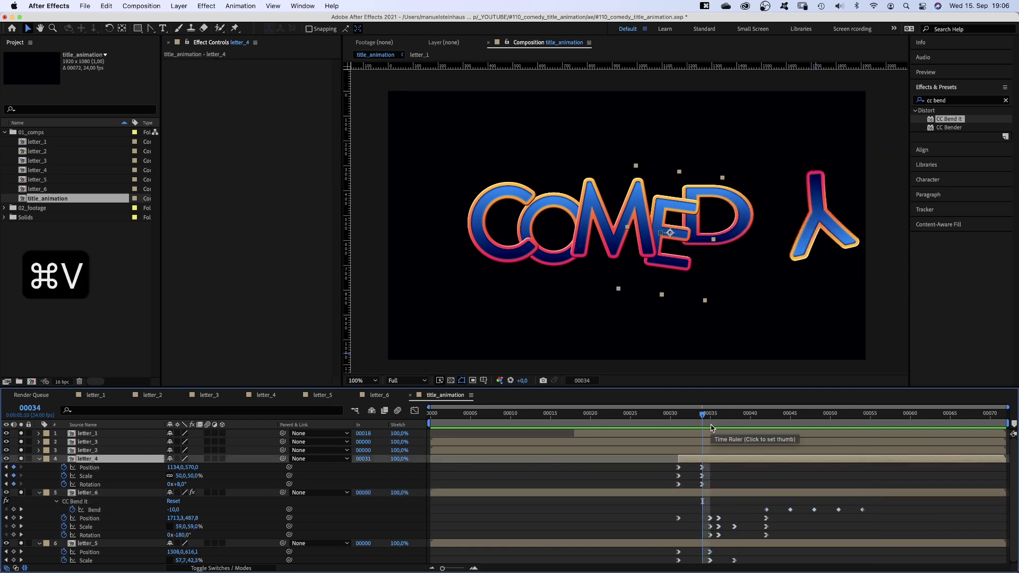
pyautogui.press('u')
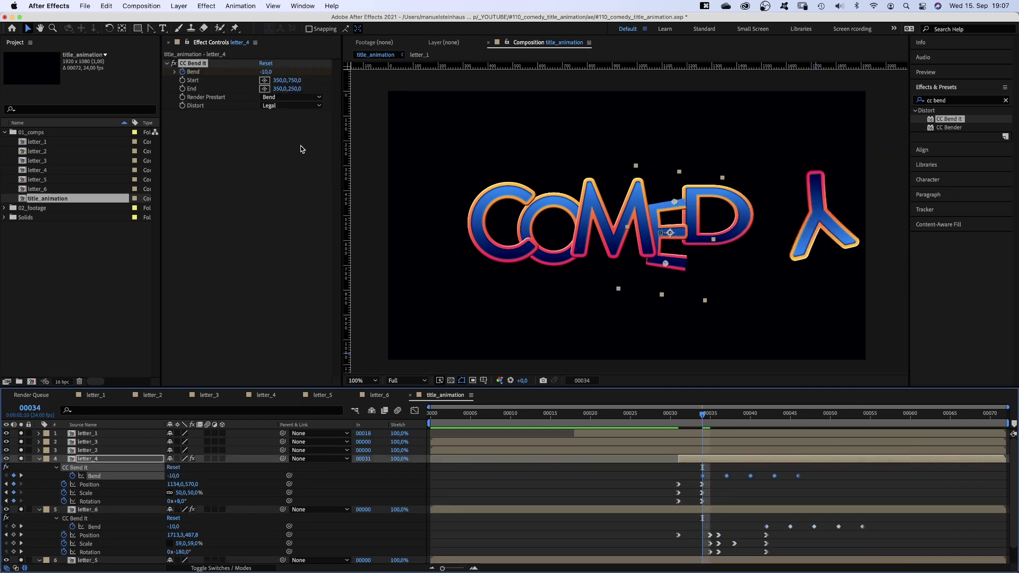
# Place the E's bend start point below the letter and begin setting its end point
pyautogui.click(265, 80)
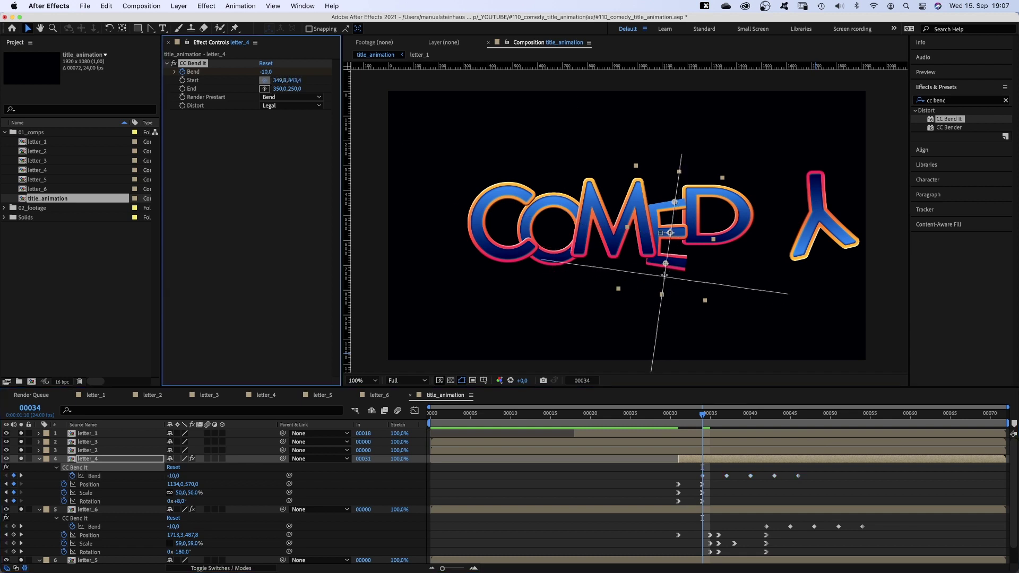
pyautogui.click(664, 273)
pyautogui.click(264, 89)
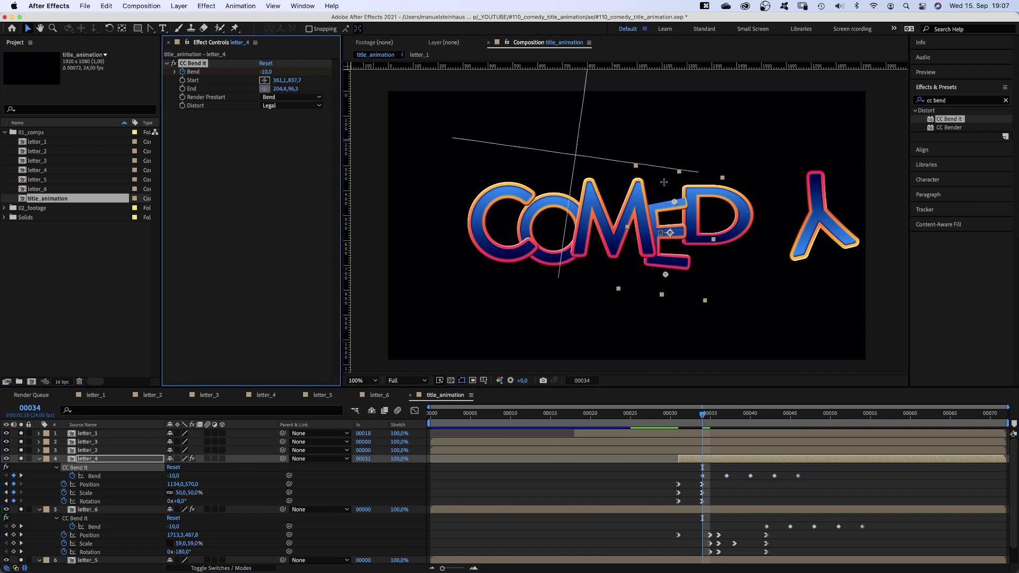
# Set the E's bend end point, paste the wobble onto letter_3 (M), and align the M's bend start and end points
pyautogui.click(682, 186)
pyautogui.click(718, 443)
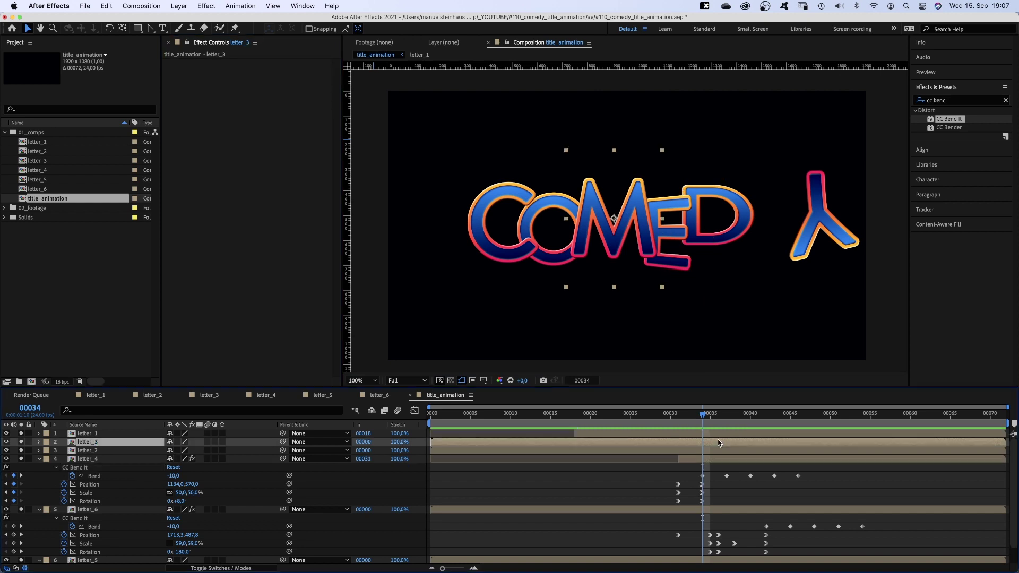
pyautogui.press('super+v')
pyautogui.press('u')
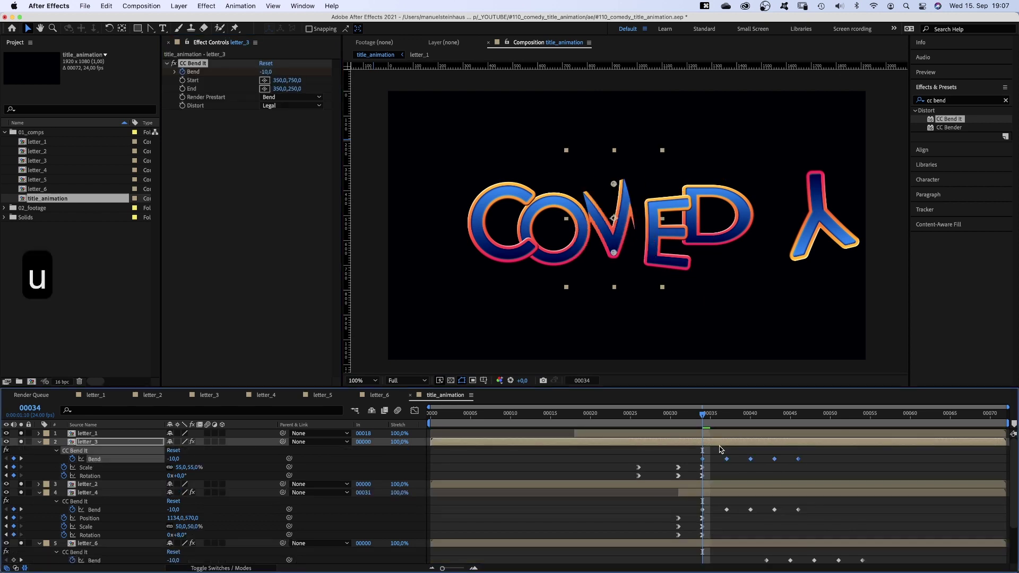
pyautogui.click(268, 83)
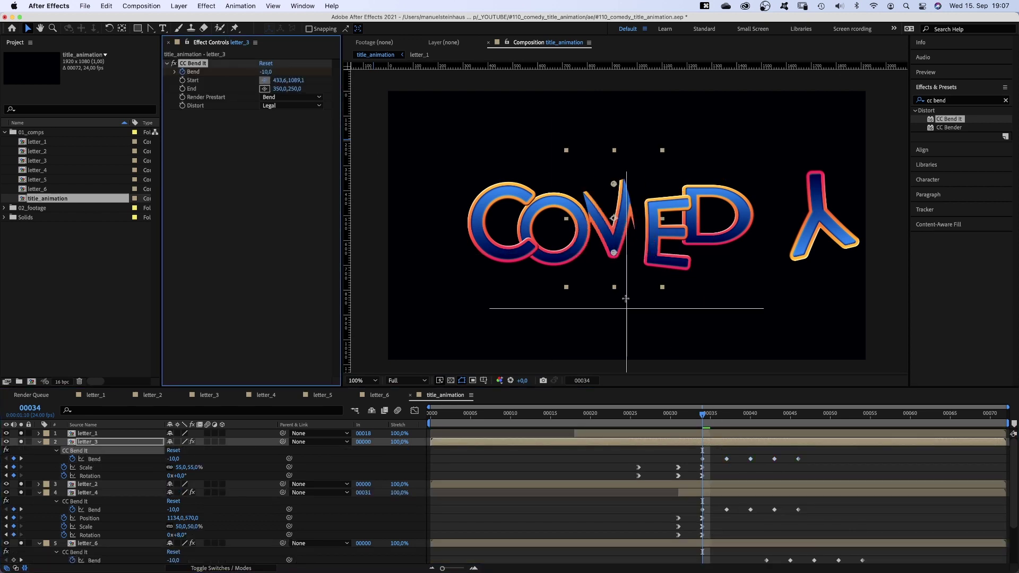
pyautogui.click(613, 280)
pyautogui.moveTo(613, 183); pyautogui.dragTo(613, 138)
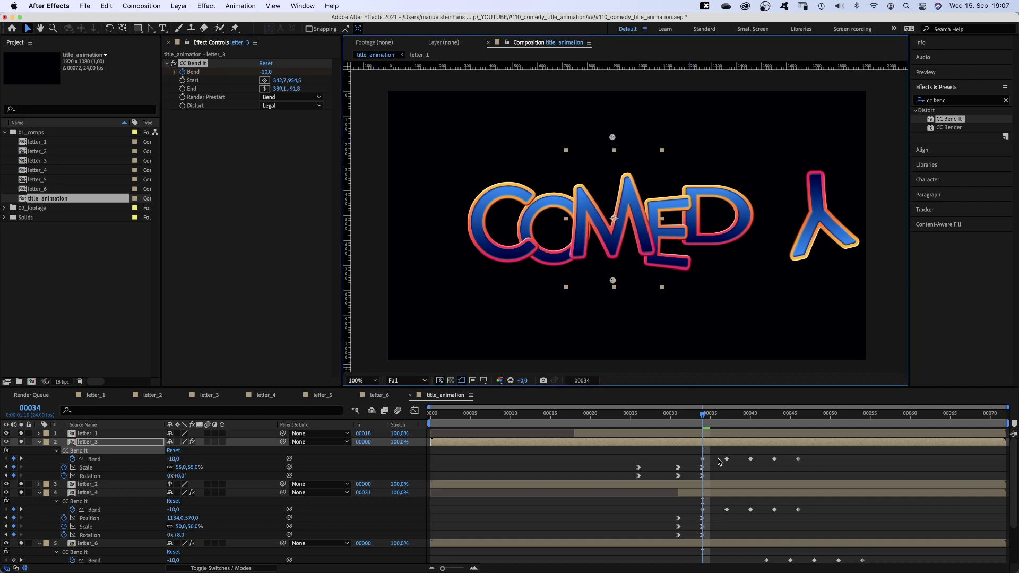
# Change the M's Bend keyframe values to 12, -6 at frame 37, and 3 at frame 40
pyautogui.click(173, 458)
pyautogui.write('12')
pyautogui.press('Return')
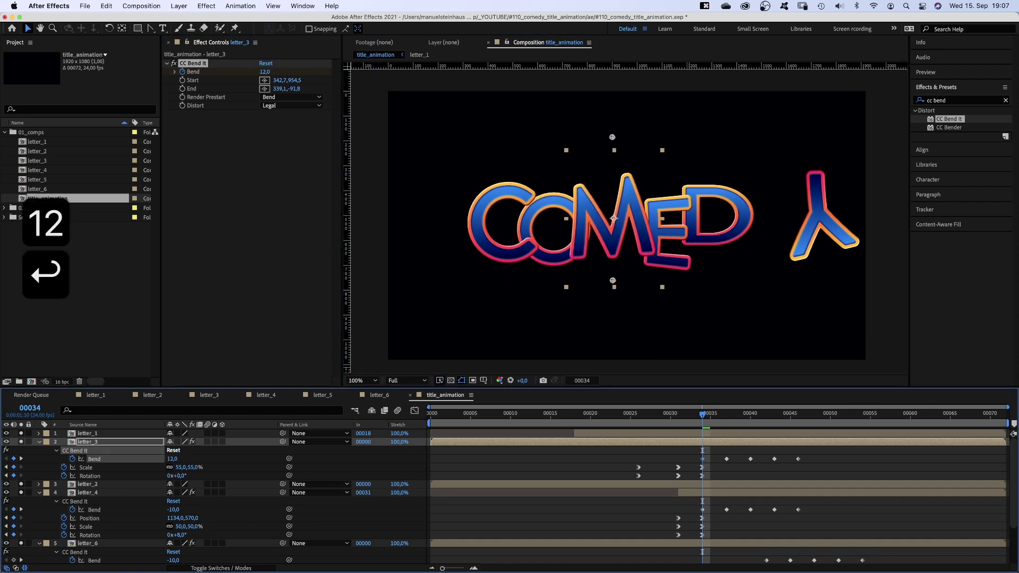
pyautogui.press('k')
pyautogui.click(170, 459)
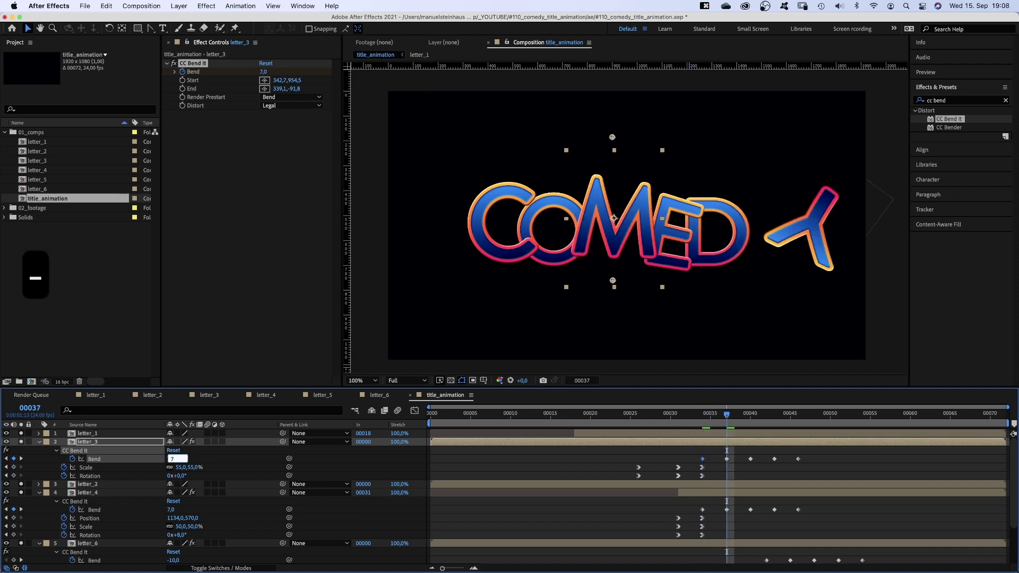
pyautogui.write('-6')
pyautogui.press('Return')
pyautogui.click(21, 458)
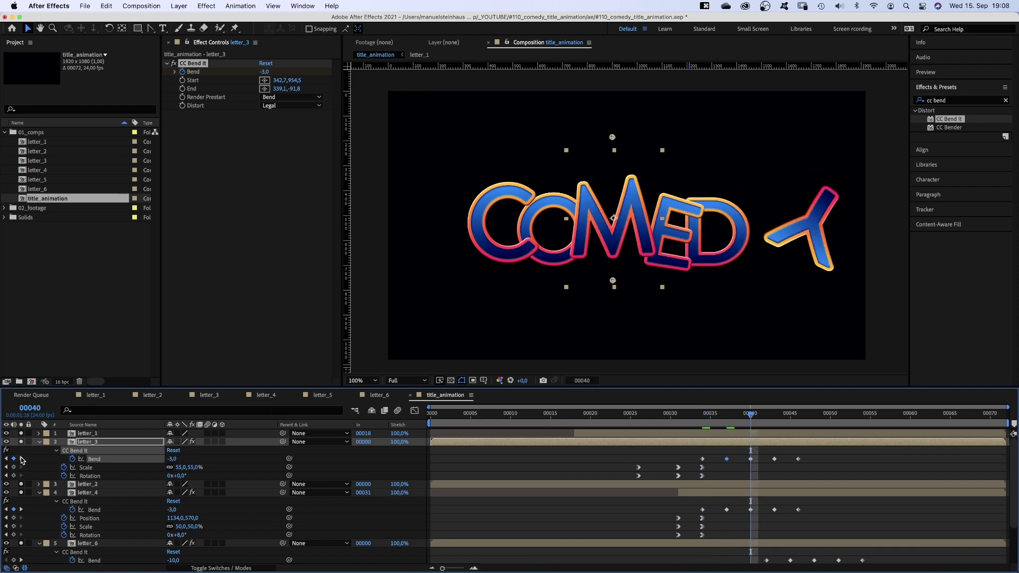
pyautogui.write('3')
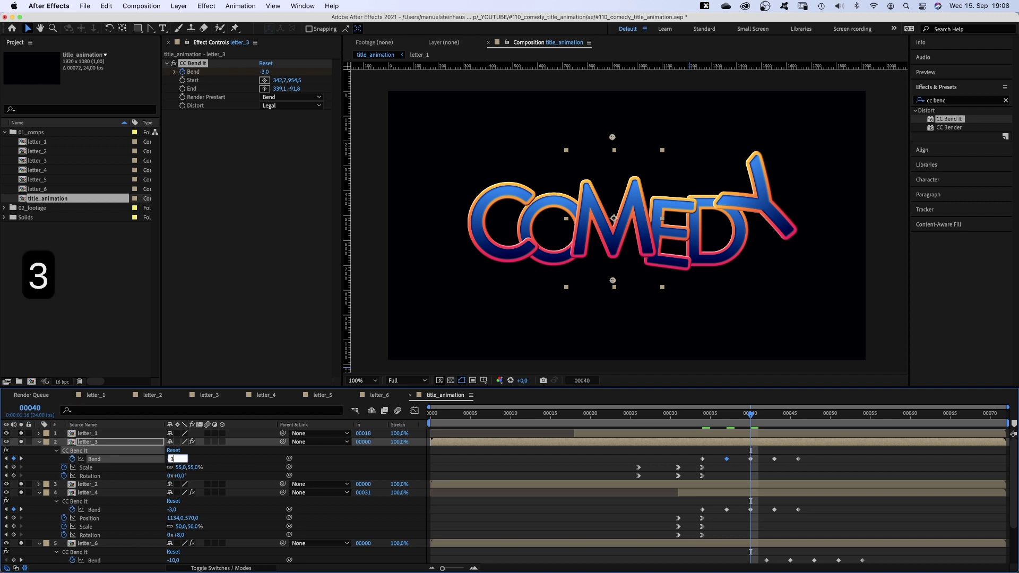
pyautogui.press('Return')
pyautogui.click(21, 458)
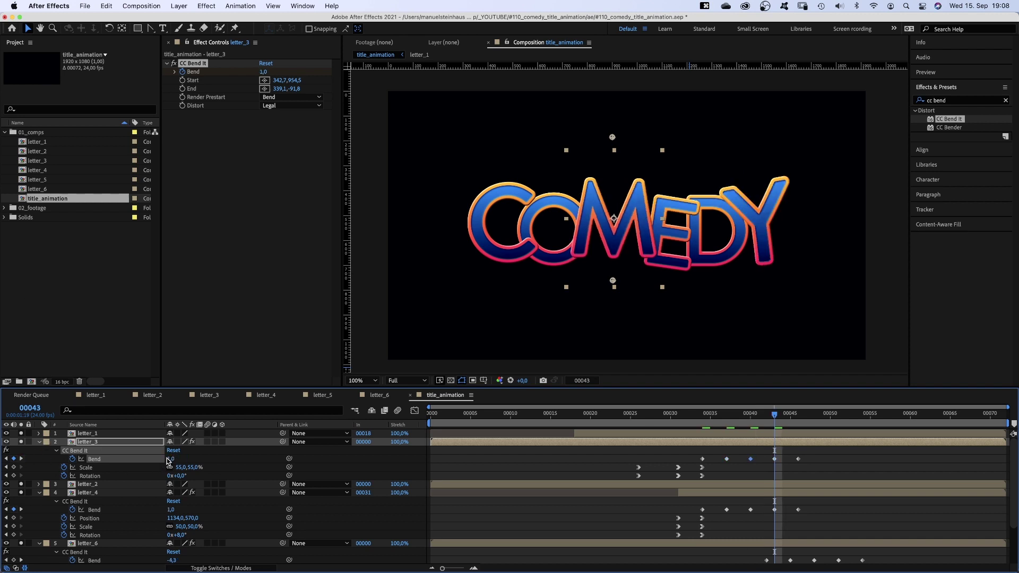